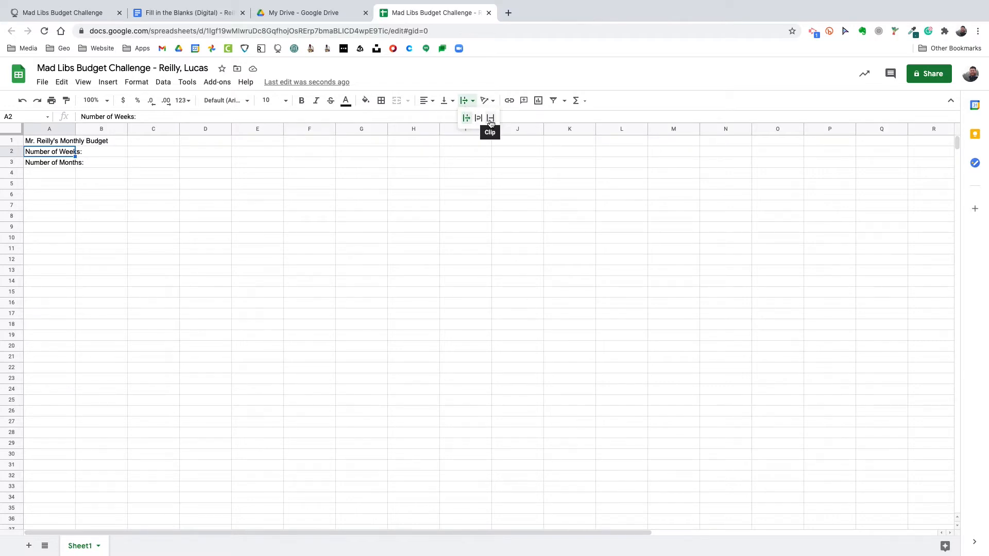
Step: Set the text wrapping of the labels in A2 and A3 to Clip
{"action": "left_click", "coordinate": [490, 119]}
{"action": "left_click", "coordinate": [60, 164]}
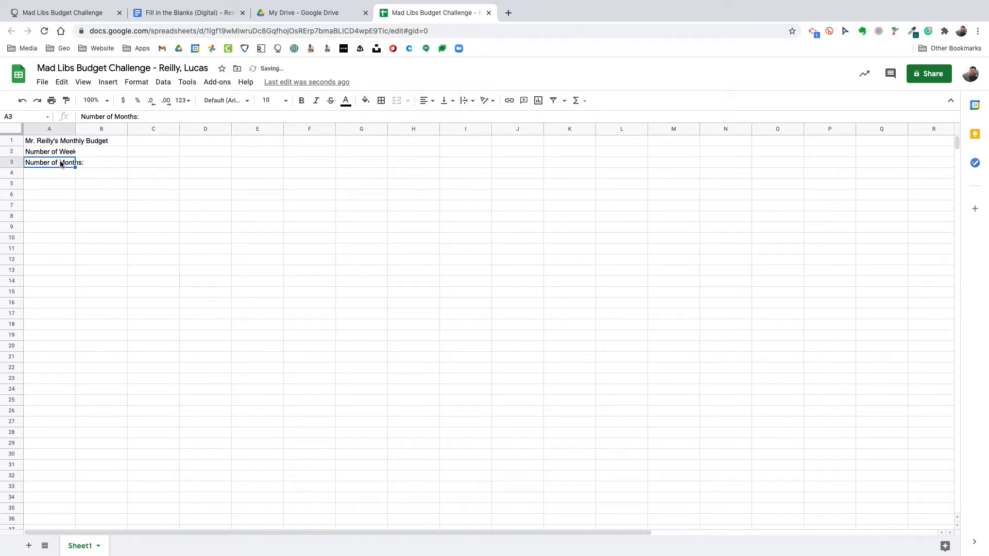
{"action": "left_click", "coordinate": [467, 103]}
{"action": "left_click", "coordinate": [491, 119]}
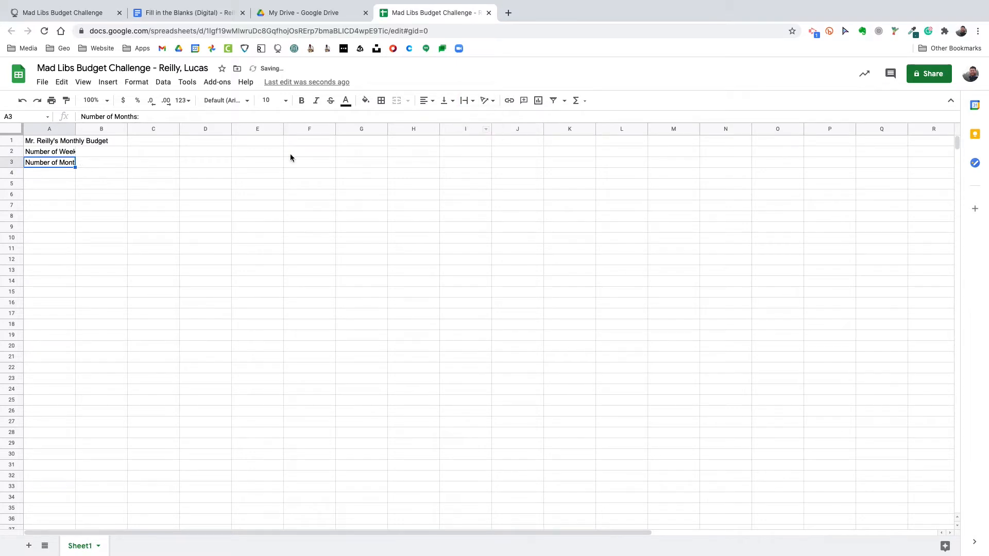
Step: Change the text wrapping of A2 and A3 to Wrap so each label breaks within its cell
{"action": "left_click", "coordinate": [49, 152]}
{"action": "left_click", "coordinate": [466, 101]}
{"action": "left_click", "coordinate": [478, 118]}
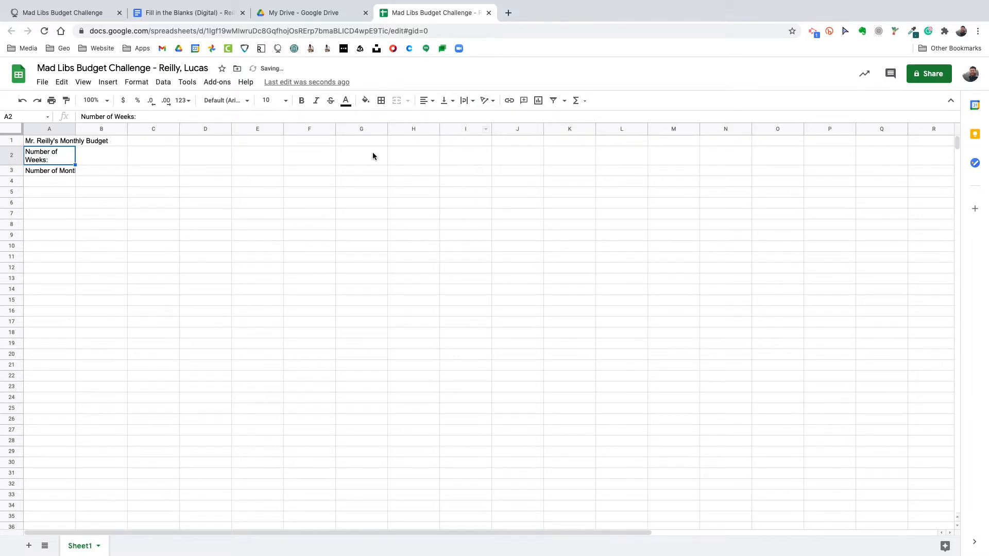
{"action": "left_click", "coordinate": [50, 172]}
{"action": "key", "text": "super+y"}
{"action": "left_click", "coordinate": [67, 161]}
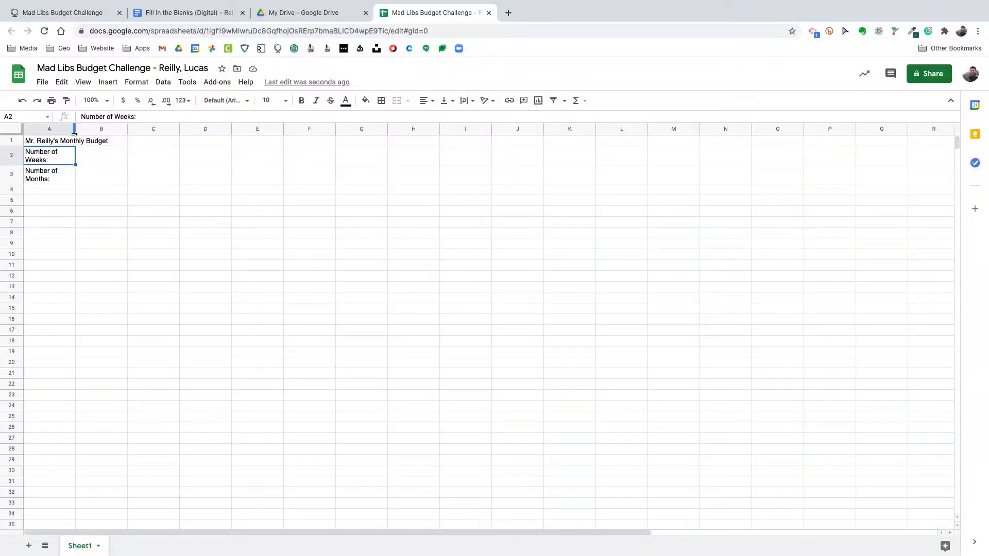
Step: Widen column A just enough for the labels in A2 and A3 to fit on one line each
{"action": "left_click_drag", "start_coordinate": [75, 129], "coordinate": [84, 134]}
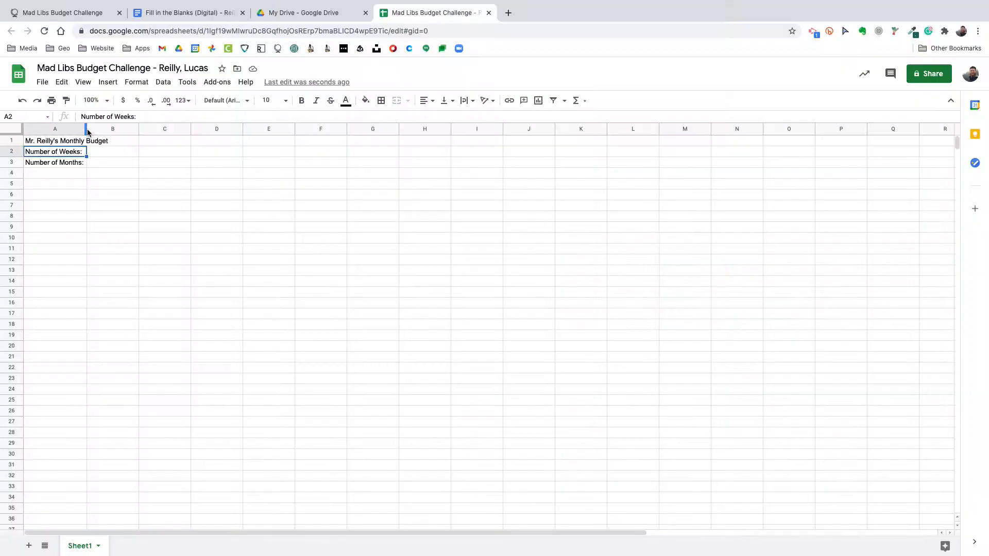
{"action": "left_click_drag", "start_coordinate": [85, 130], "coordinate": [192, 128]}
Step: Enter 4 in B2 for the number of weeks and 30 in B3 below it
{"action": "left_click", "coordinate": [104, 153]}
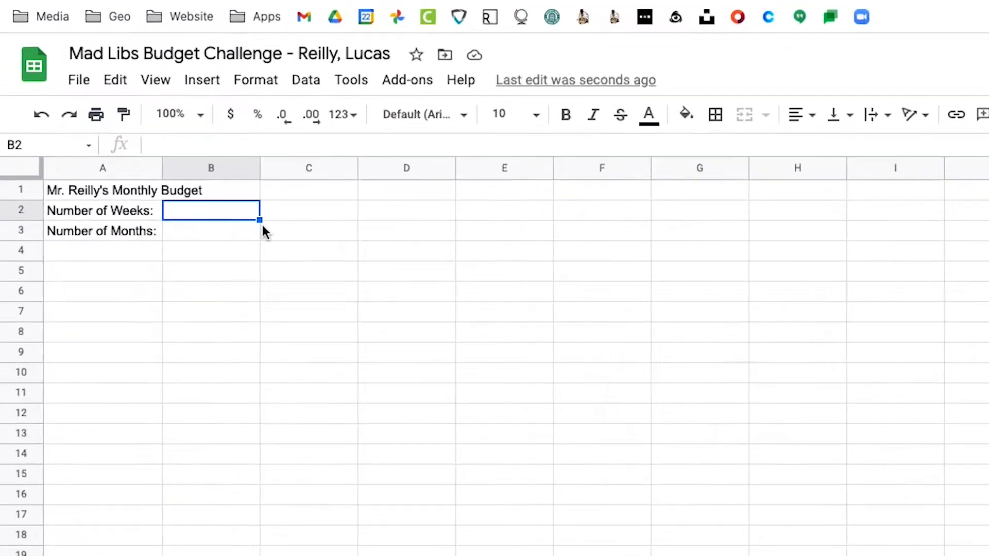
{"action": "type", "text": "4"}
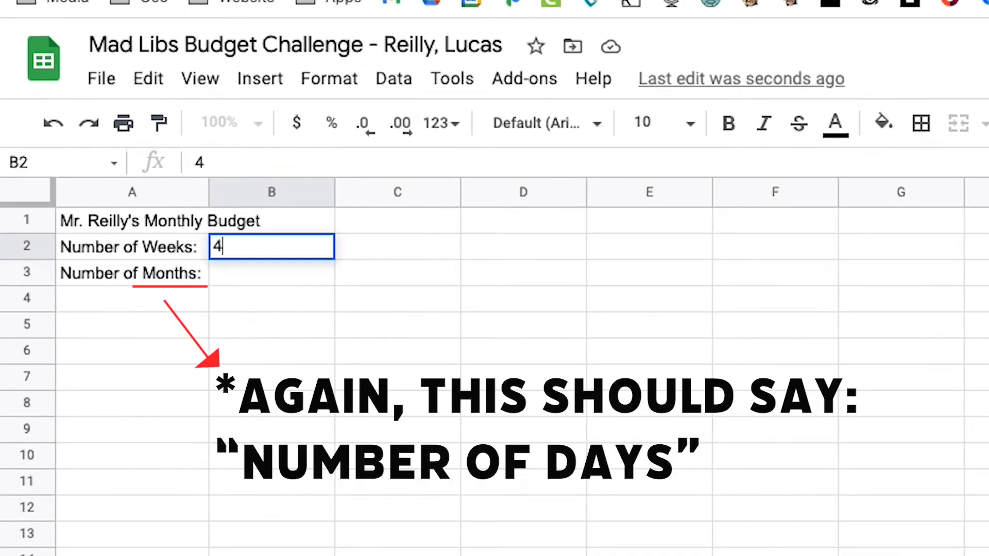
{"action": "key", "text": "Return"}
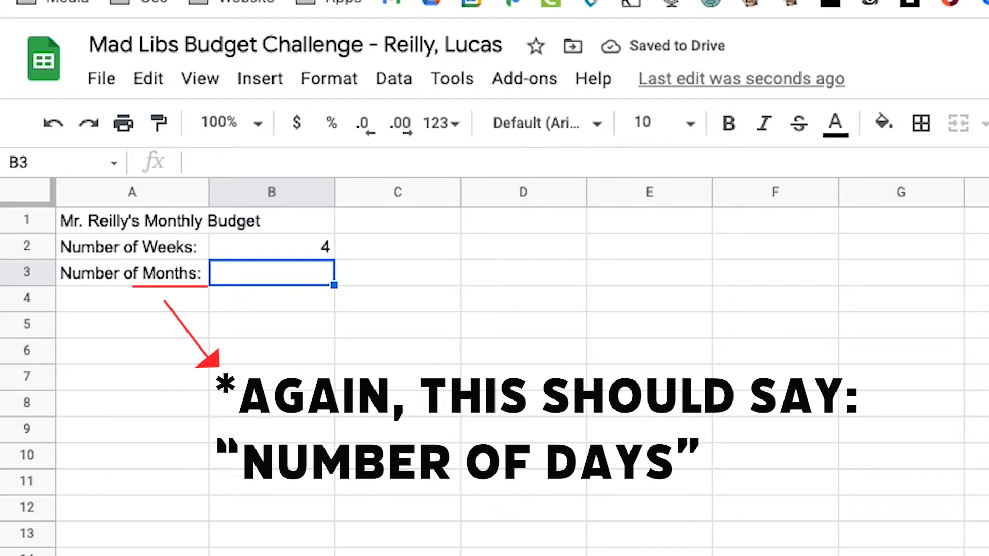
{"action": "type", "text": "30"}
{"action": "key", "text": "Return"}
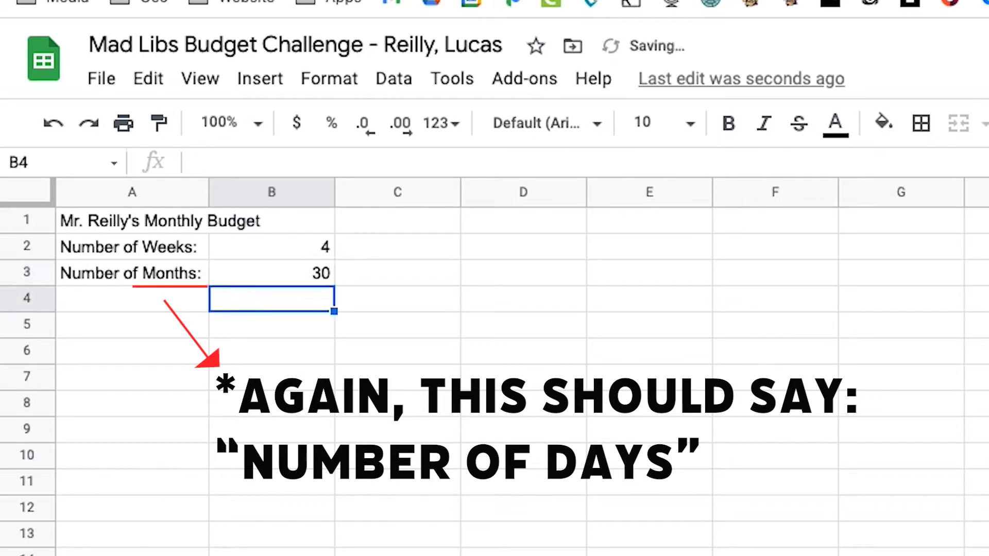
{"action": "left_click_drag", "start_coordinate": [271, 244], "coordinate": [273, 269]}
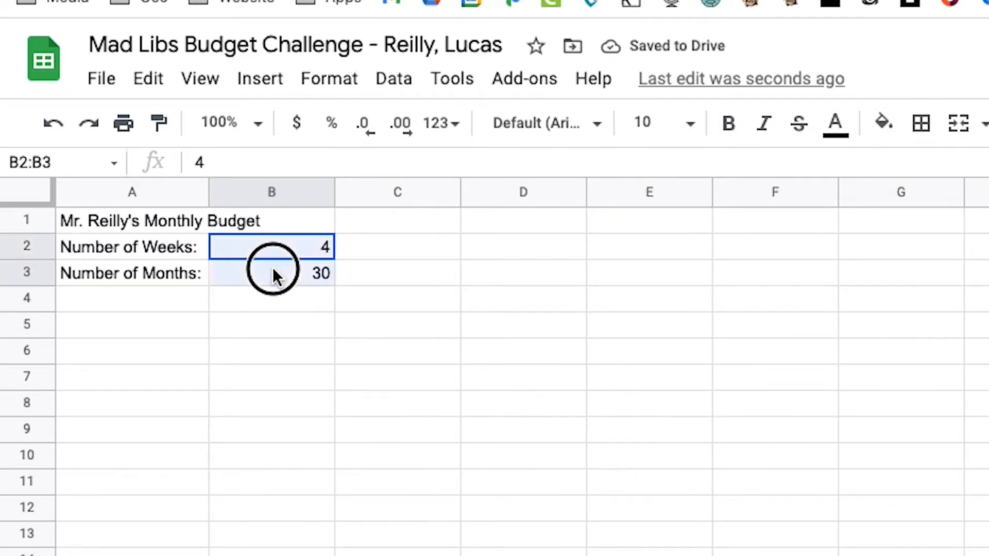
{"action": "left_click", "coordinate": [266, 306]}
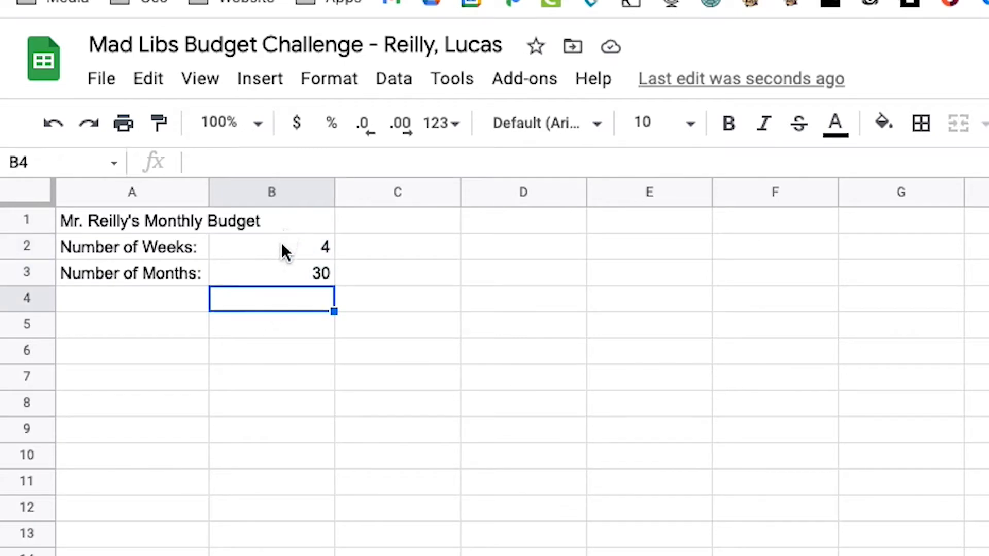
{"action": "left_click", "coordinate": [284, 252]}
{"action": "left_click", "coordinate": [276, 272]}
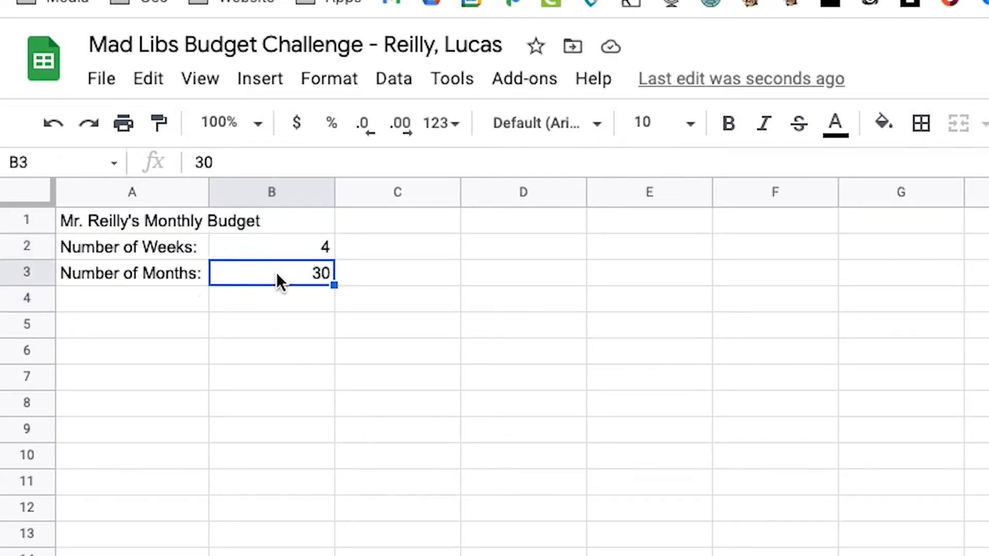
Step: Append "wks" to the number of weeks in B2 so the cell reads 4wks
{"action": "left_click", "coordinate": [294, 253]}
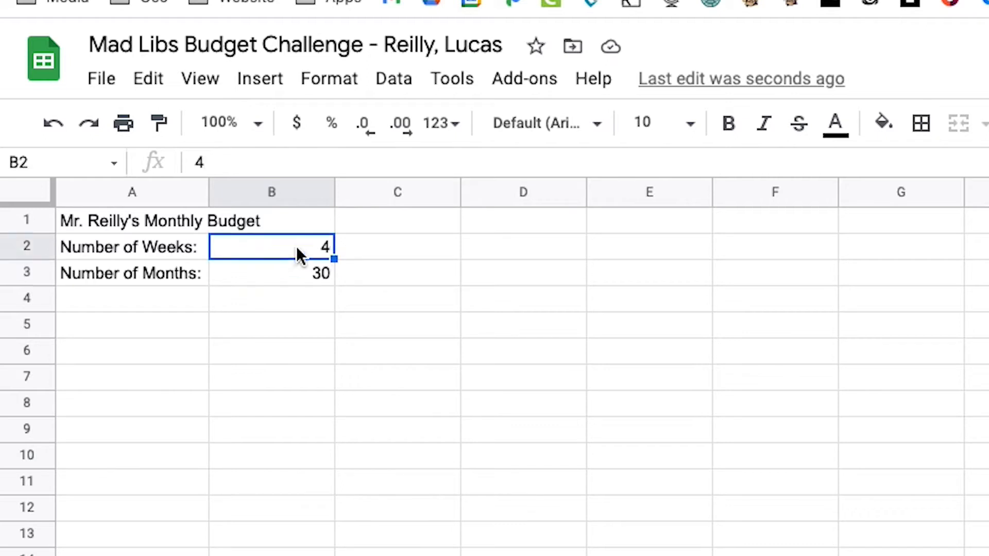
{"action": "left_click", "coordinate": [240, 164]}
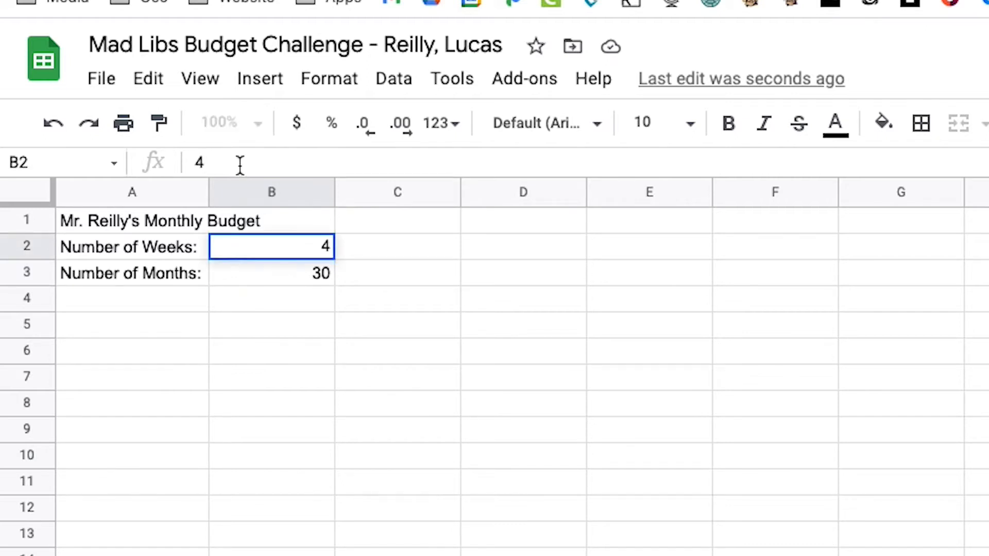
{"action": "type", "text": "wks"}
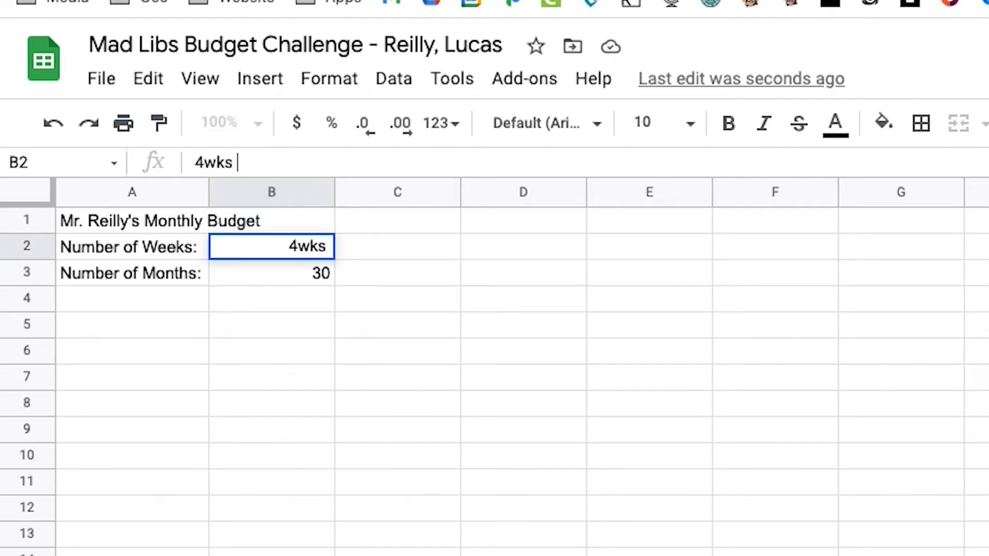
{"action": "key", "text": "Return"}
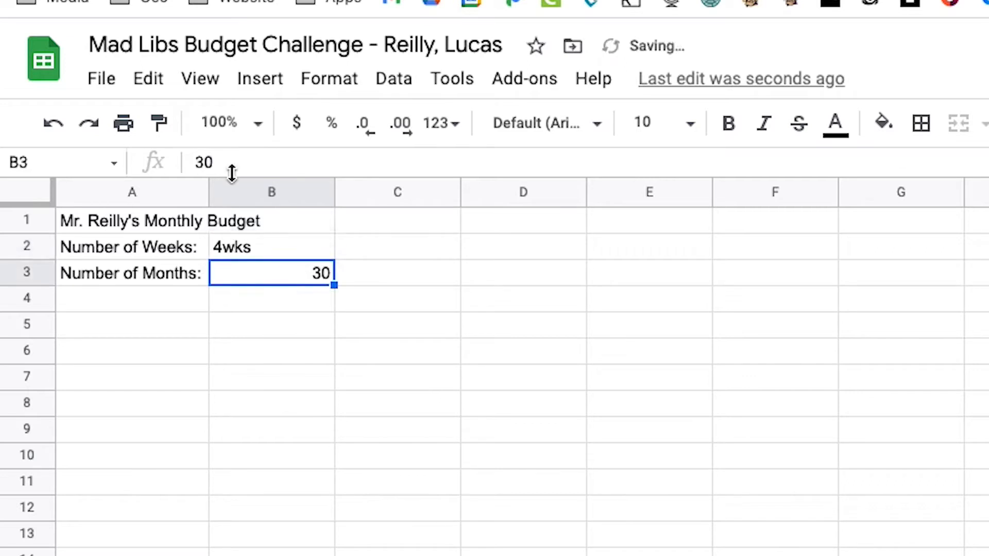
Step: Remove "wks" from B2 so that the cell contains only the number 4
{"action": "left_click", "coordinate": [281, 246]}
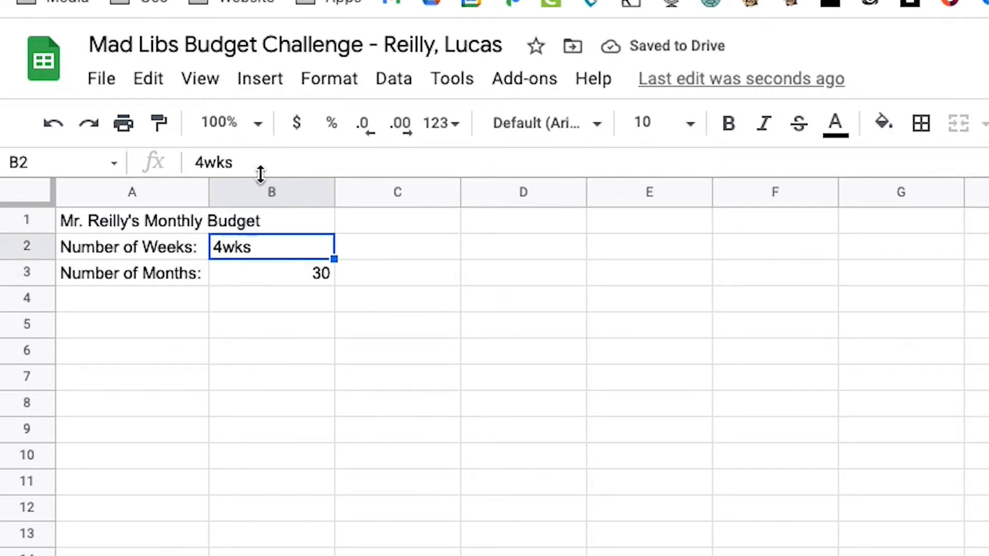
{"action": "left_click", "coordinate": [232, 167]}
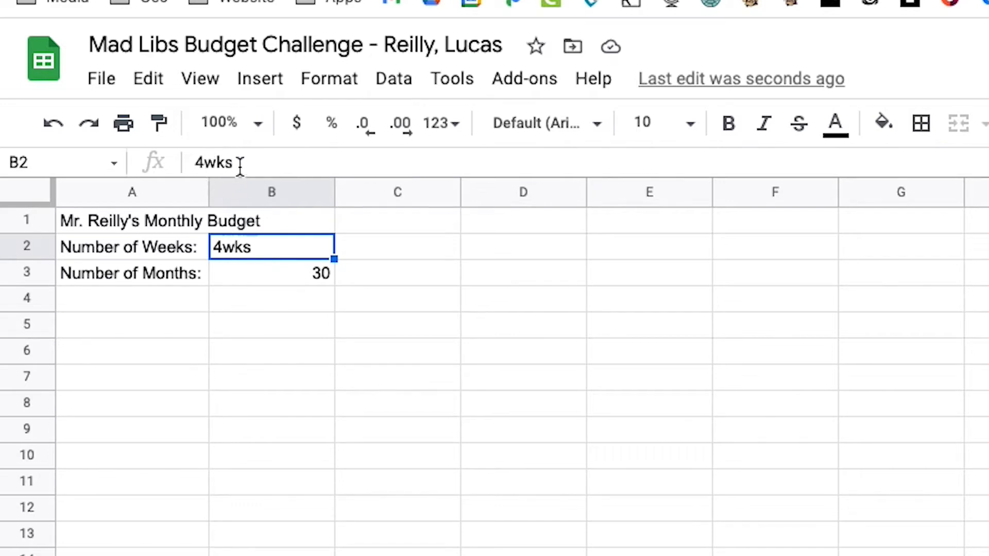
{"action": "left_click", "coordinate": [207, 164]}
{"action": "left_click", "coordinate": [238, 162]}
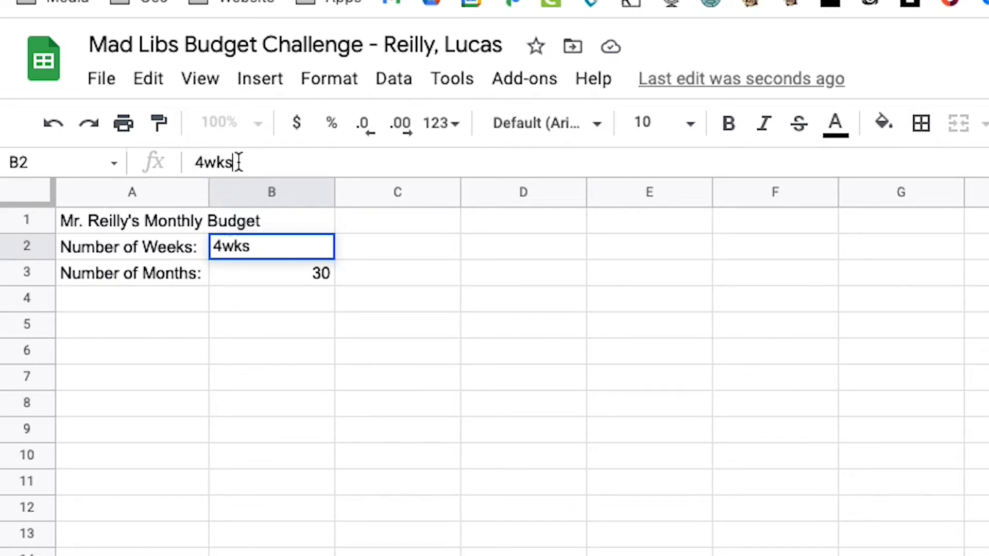
{"action": "key", "text": "BackSpace"}
{"action": "key", "text": "BackSpace"}
{"action": "key", "text": "BackSpace"}
{"action": "key", "text": "Return"}
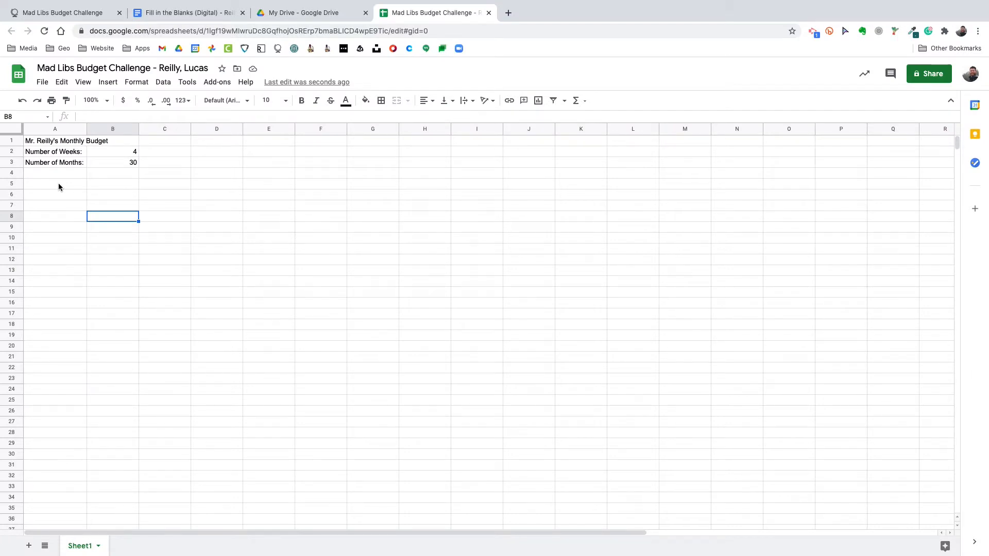
Step: Merge cells A5 through C5 and enter the heading "Income" in the merged cell
{"action": "left_click", "coordinate": [59, 185]}
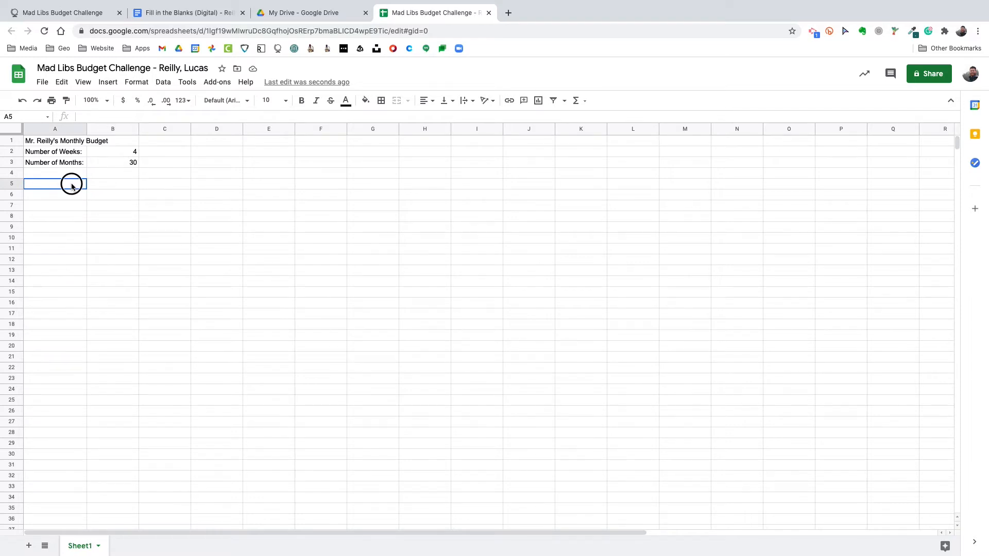
{"action": "left_click", "coordinate": [72, 186]}
{"action": "left_click_drag", "start_coordinate": [58, 185], "coordinate": [161, 188]}
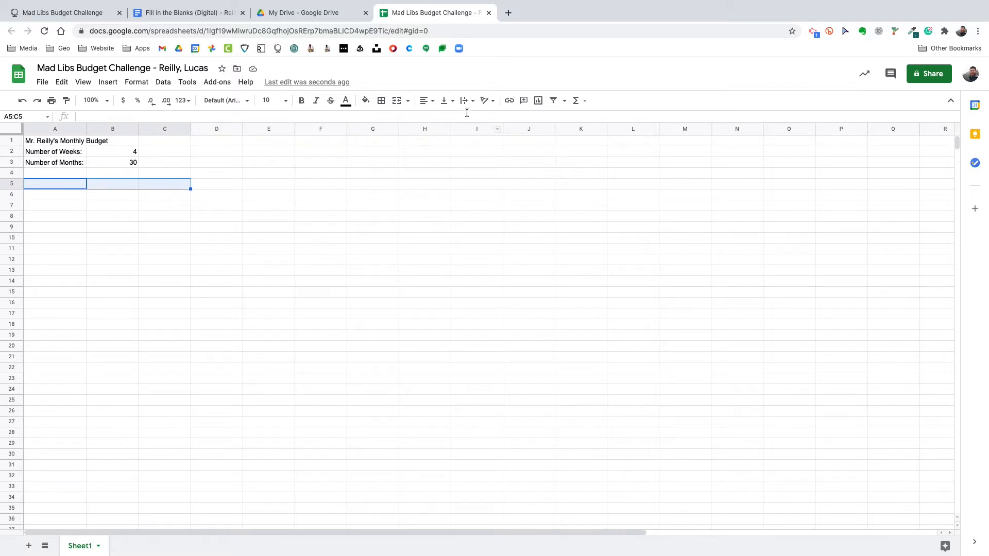
{"action": "left_click", "coordinate": [397, 101]}
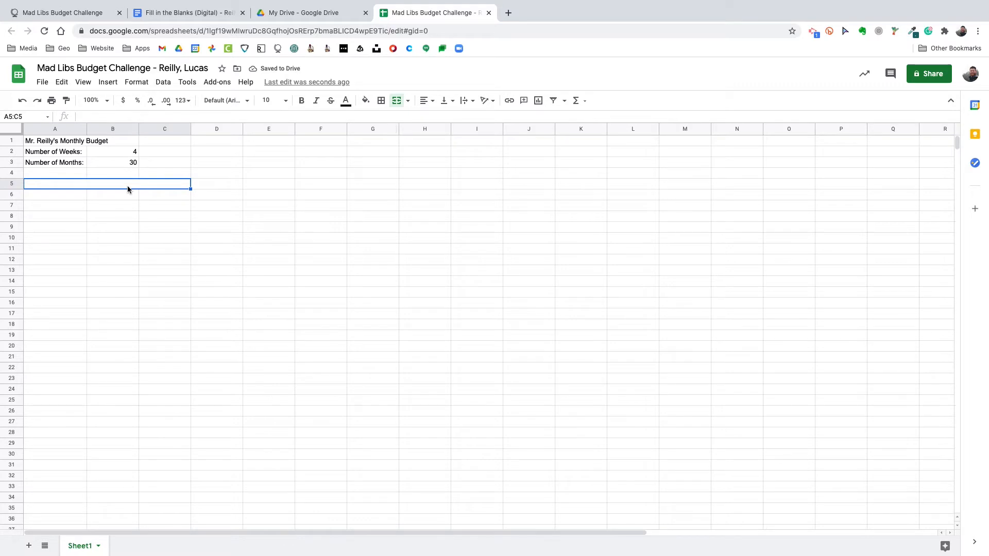
{"action": "type", "text": "Income"}
{"action": "key", "text": "Return"}
Step: Format the Income heading in Raleway at size 12 and center it horizontally
{"action": "left_click", "coordinate": [238, 101]}
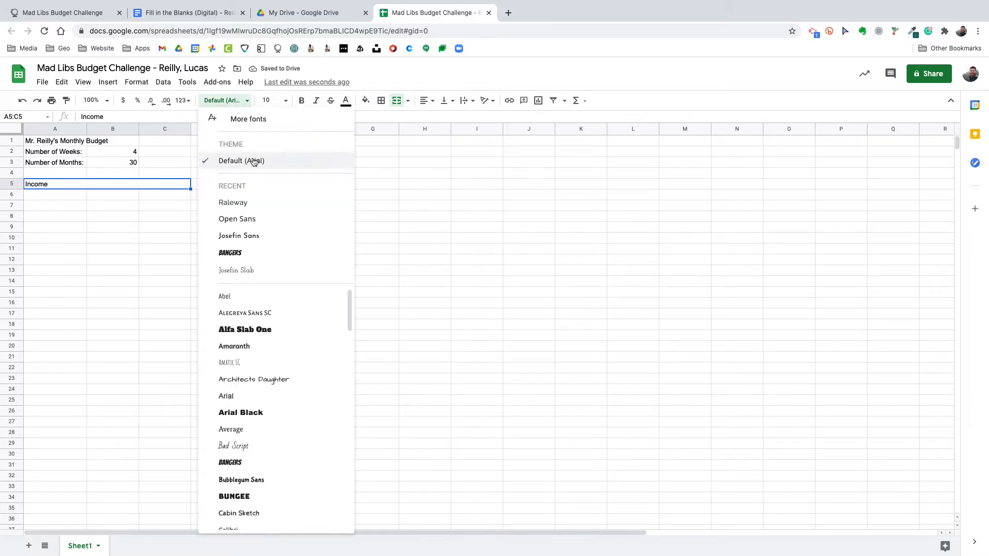
{"action": "left_click", "coordinate": [256, 203]}
{"action": "left_click", "coordinate": [286, 103]}
{"action": "left_click", "coordinate": [268, 215]}
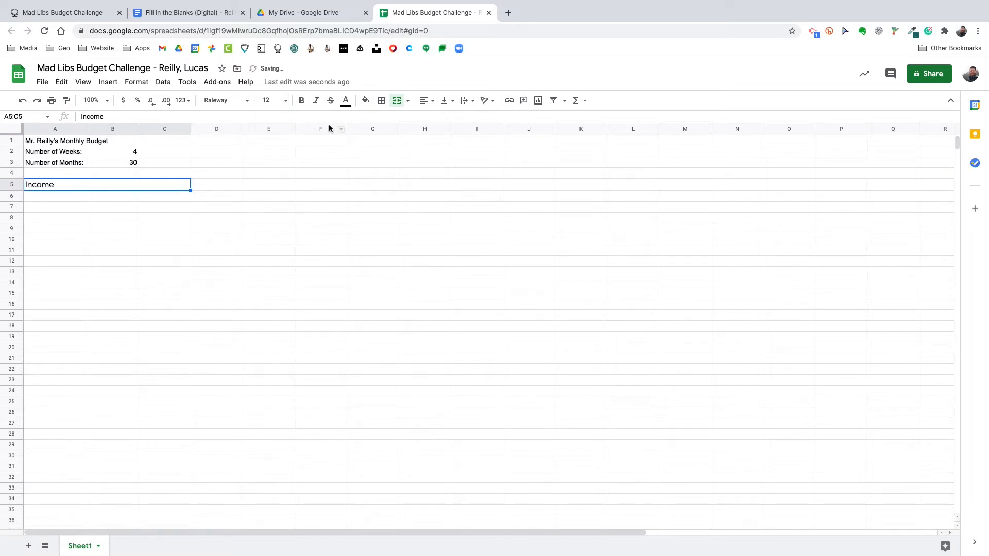
{"action": "left_click", "coordinate": [423, 103]}
{"action": "left_click", "coordinate": [437, 118]}
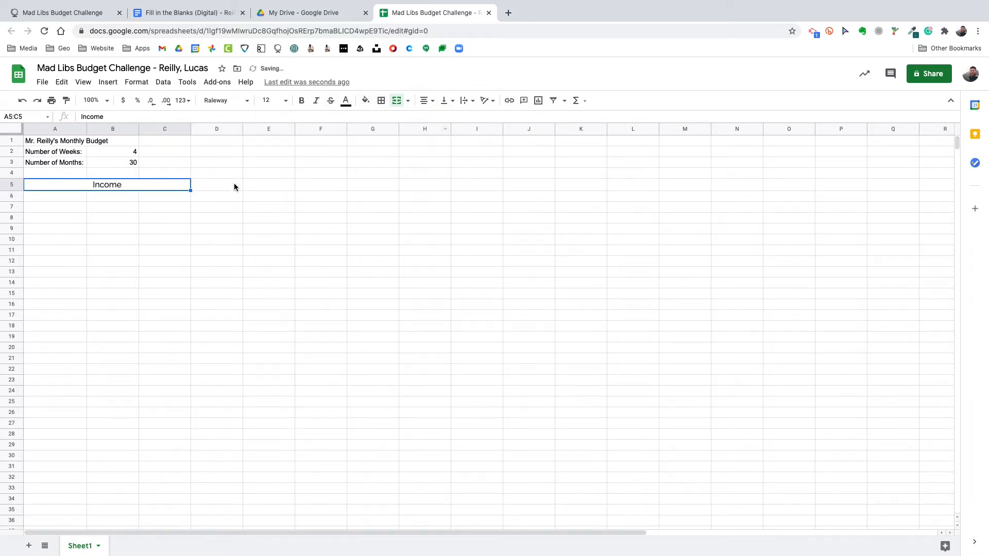
Step: Enter the column headers "chore" in A6 and "rate" in B6 below the Income heading
{"action": "left_click", "coordinate": [58, 196]}
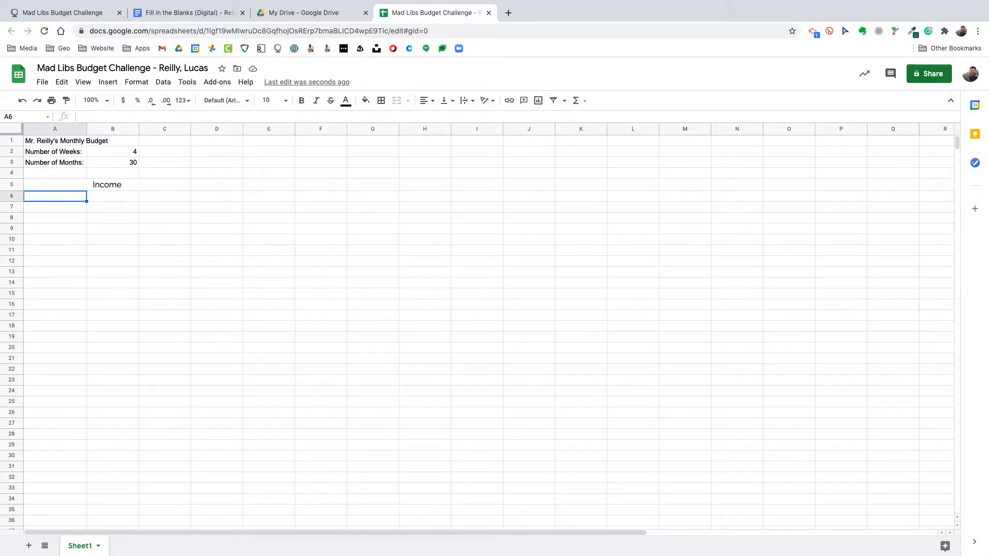
{"action": "type", "text": "chores"}
{"action": "key", "text": "BackSpace"}
{"action": "key", "text": "Tab"}
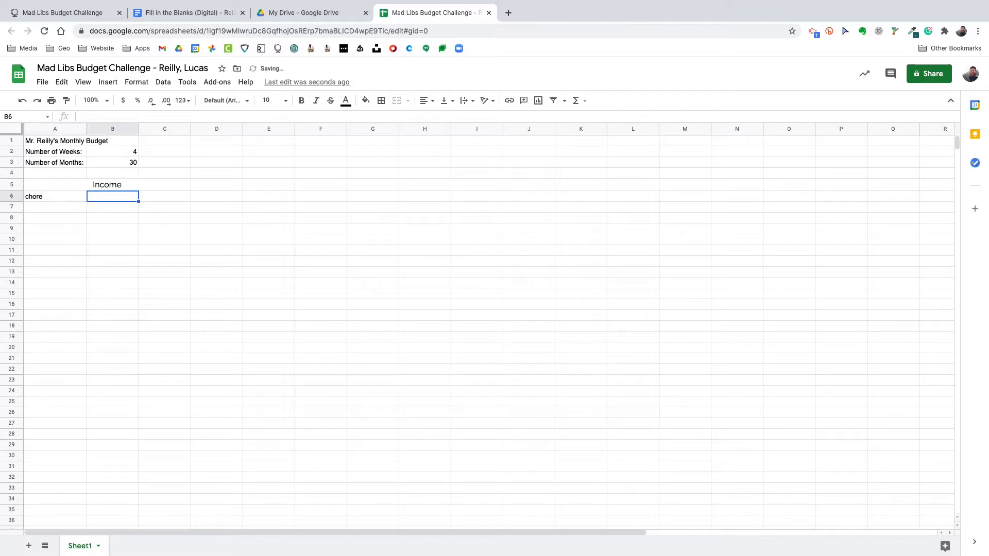
{"action": "type", "text": "ratr"}
{"action": "key", "text": "BackSpace"}
{"action": "type", "text": "t"}
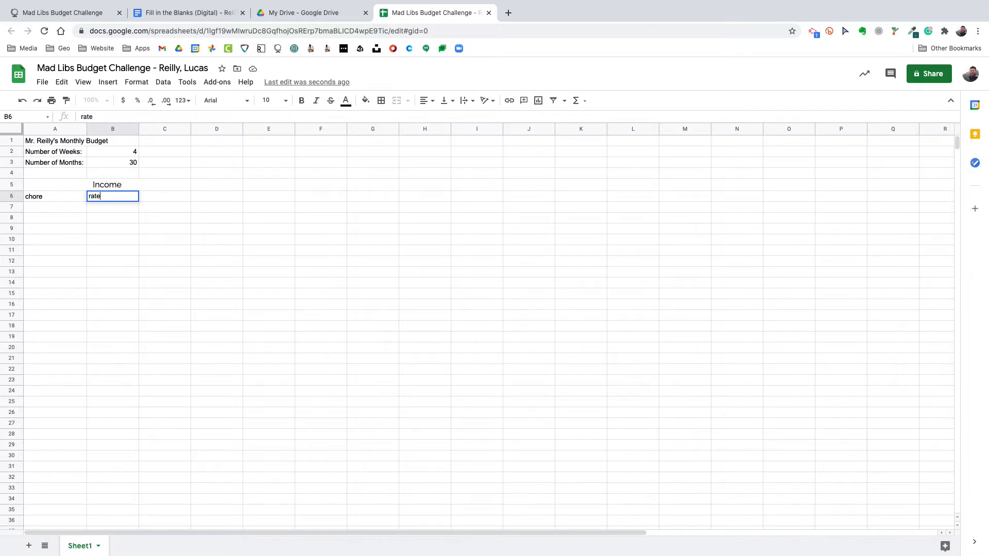
{"action": "key", "text": "Tab"}
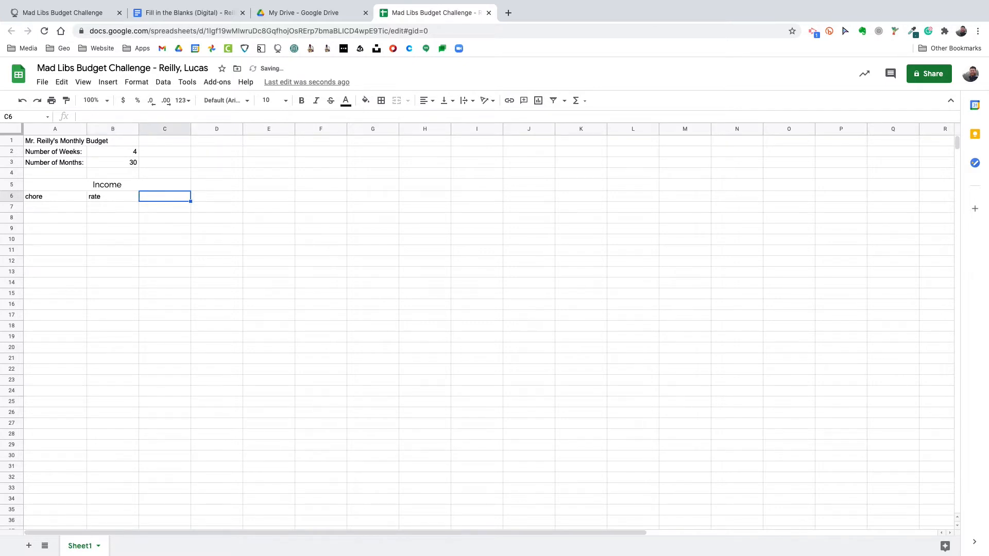
Step: Enter the column header "Monthly Total" in C6
{"action": "type", "text": "M"}
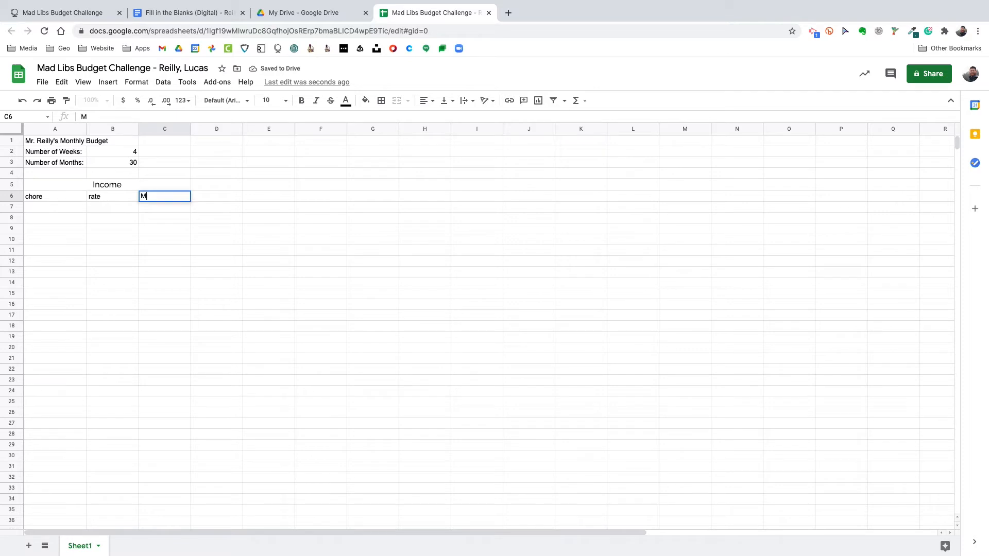
{"action": "type", "text": "ont"}
{"action": "key", "text": "BackSpace"}
{"action": "key", "text": "BackSpace"}
{"action": "key", "text": "BackSpace"}
{"action": "type", "text": "onthly"}
Step: Capitalize the headers in B6 and A6 so they read "Rate" and "Chore"
{"action": "left_click", "coordinate": [107, 195]}
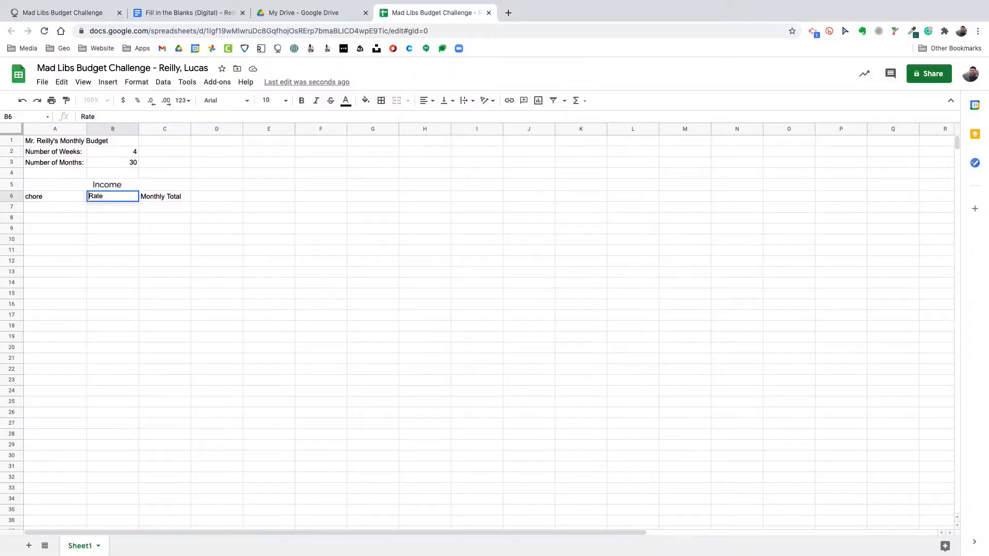
{"action": "double_click", "coordinate": [34, 196]}
{"action": "key", "text": "BackSpace"}
{"action": "type", "text": "C"}
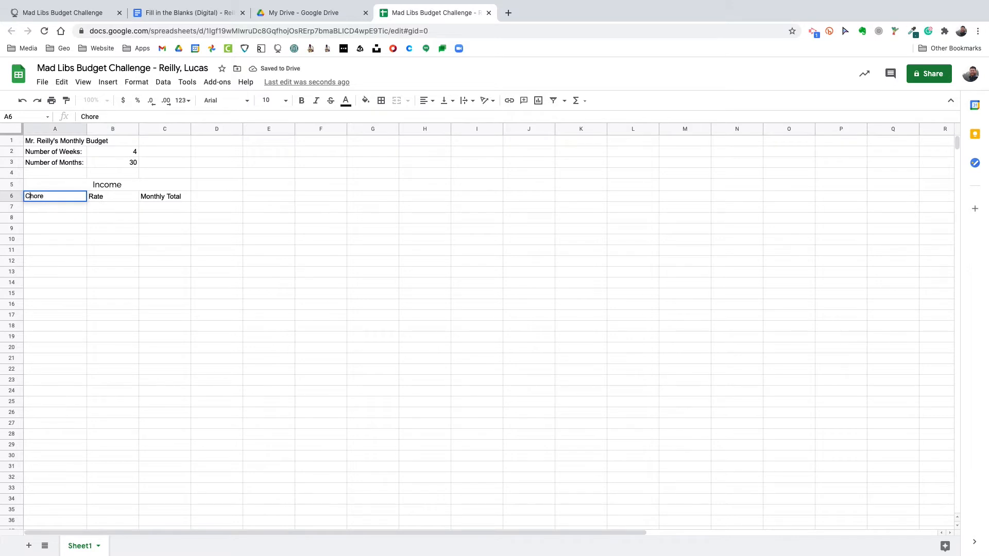
{"action": "key", "text": "Return"}
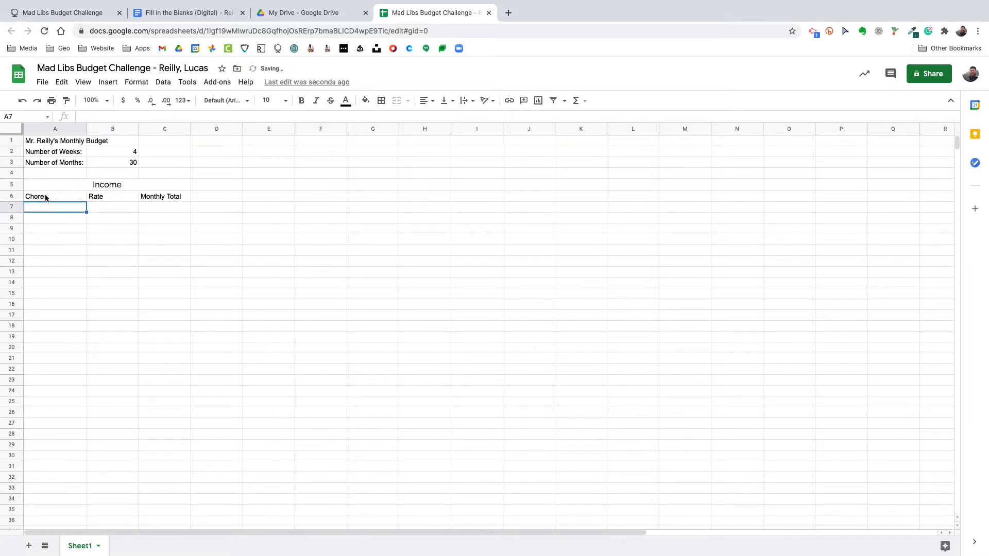
Step: Center the Chore, Rate and Monthly Total headers in A6 through C6 horizontally
{"action": "left_click_drag", "start_coordinate": [45, 197], "coordinate": [160, 197]}
{"action": "left_click", "coordinate": [427, 101]}
{"action": "left_click", "coordinate": [437, 117]}
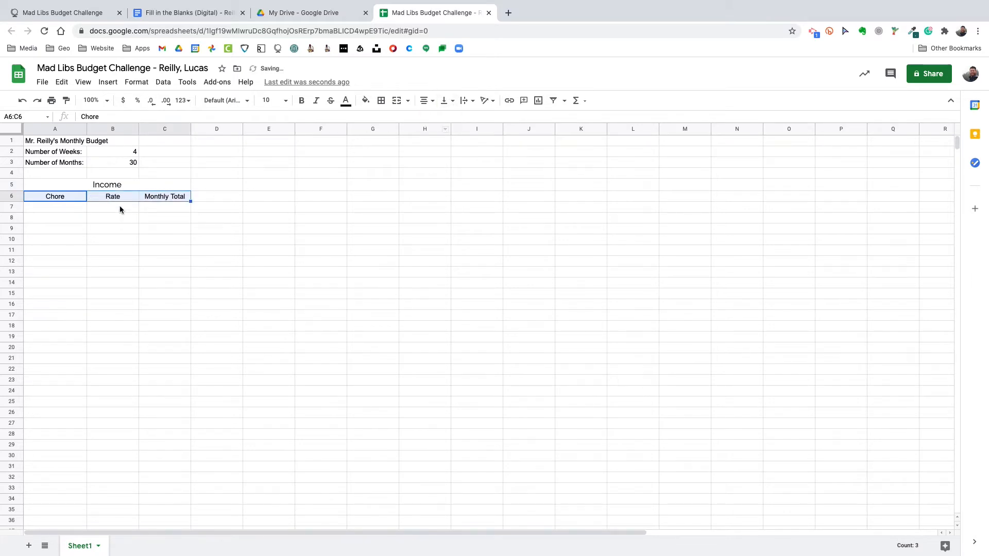
Step: Switch to the Fill in the Blanks document and highlight the phrase "do the dishes" in green
{"action": "left_click", "coordinate": [58, 209]}
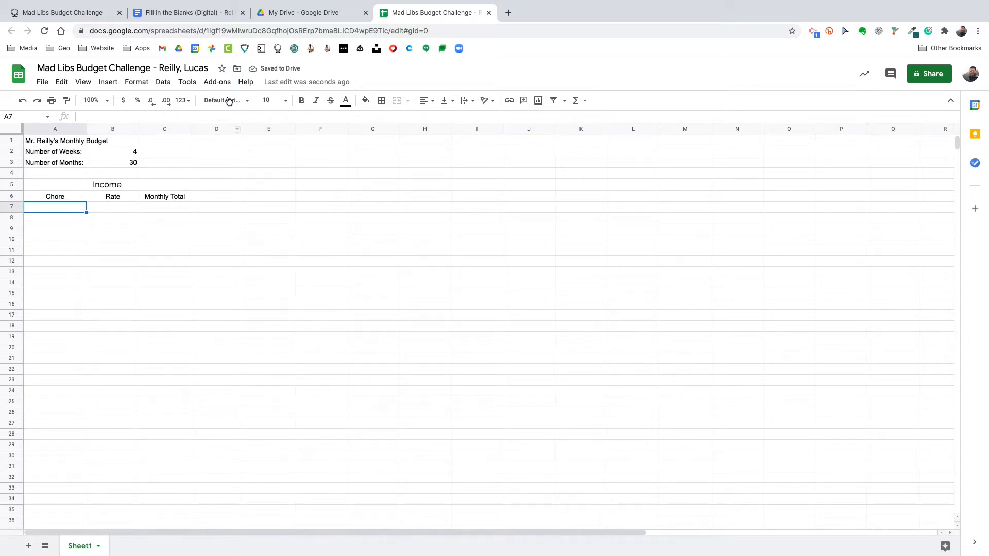
{"action": "left_click", "coordinate": [190, 14]}
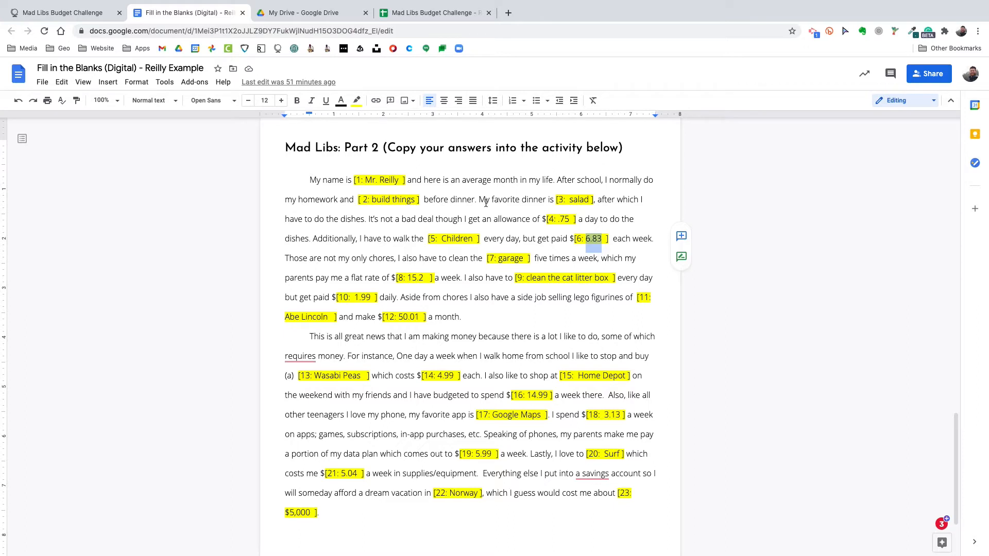
{"action": "left_click", "coordinate": [617, 200]}
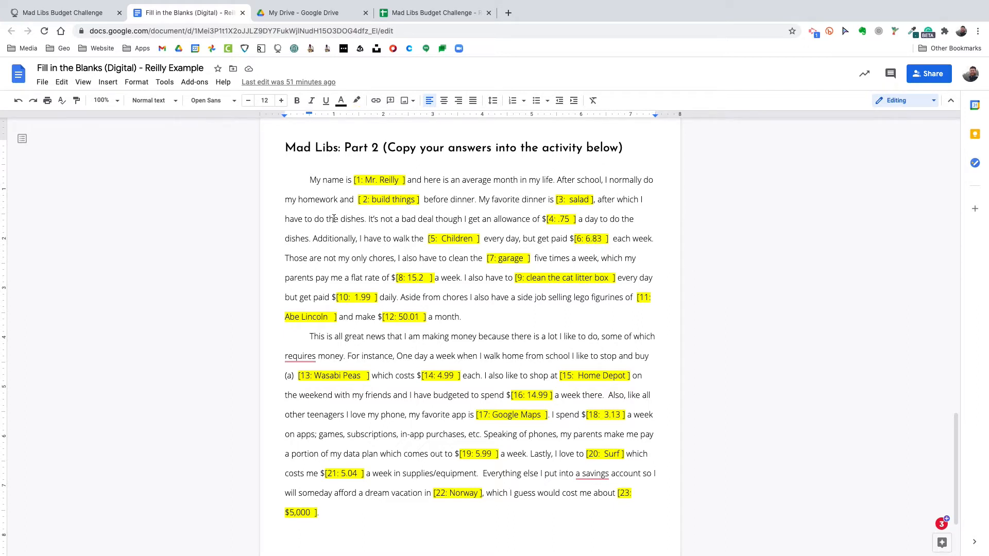
{"action": "left_click_drag", "start_coordinate": [315, 219], "coordinate": [363, 223]}
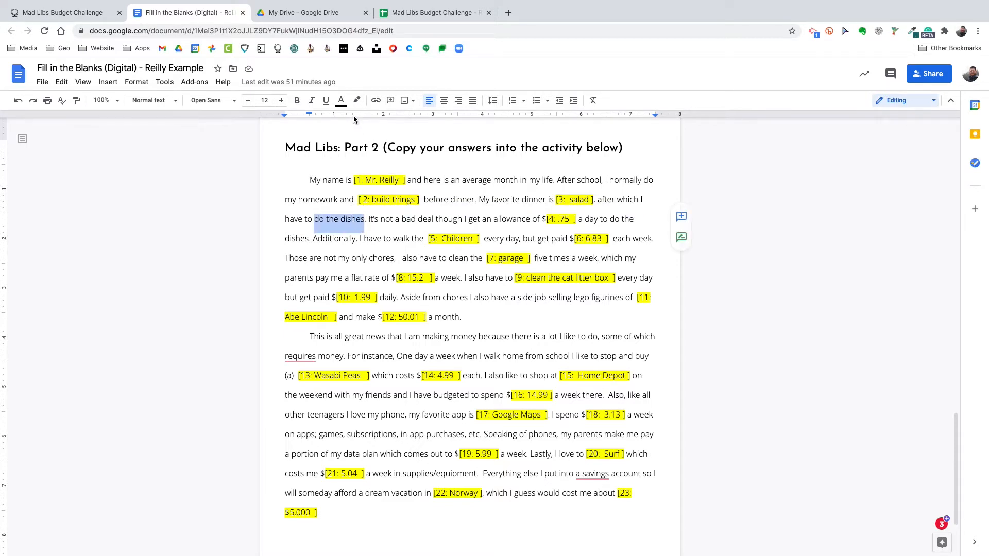
{"action": "left_click", "coordinate": [355, 102]}
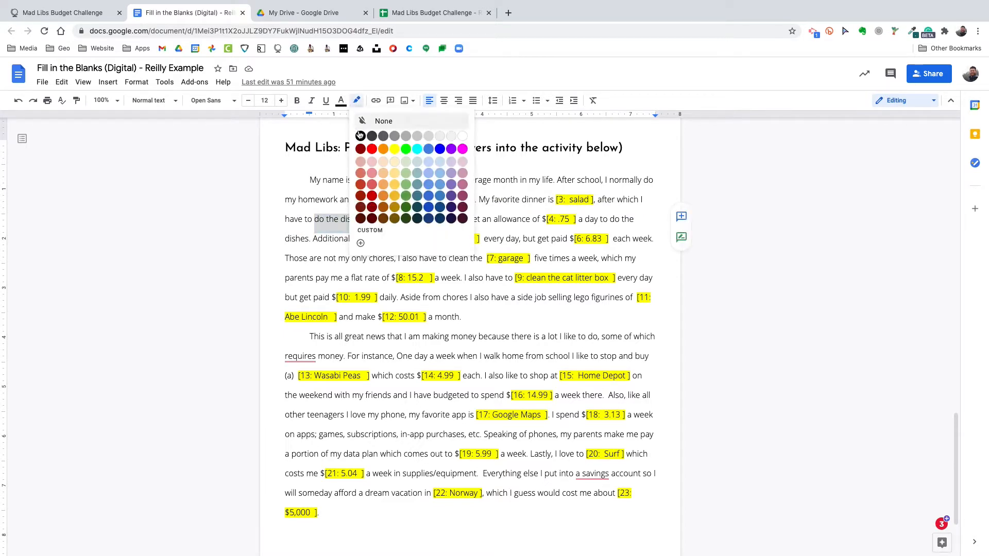
{"action": "left_click", "coordinate": [407, 149]}
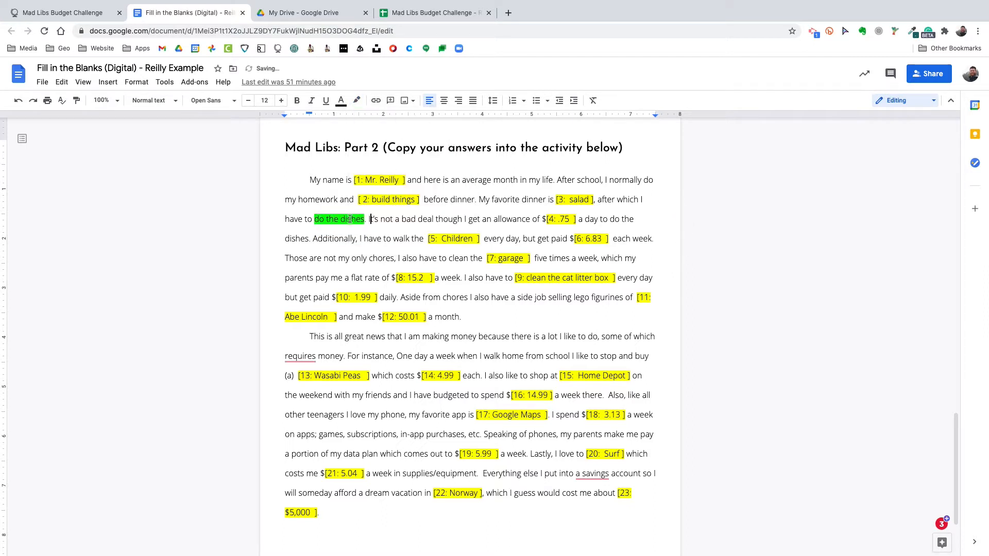
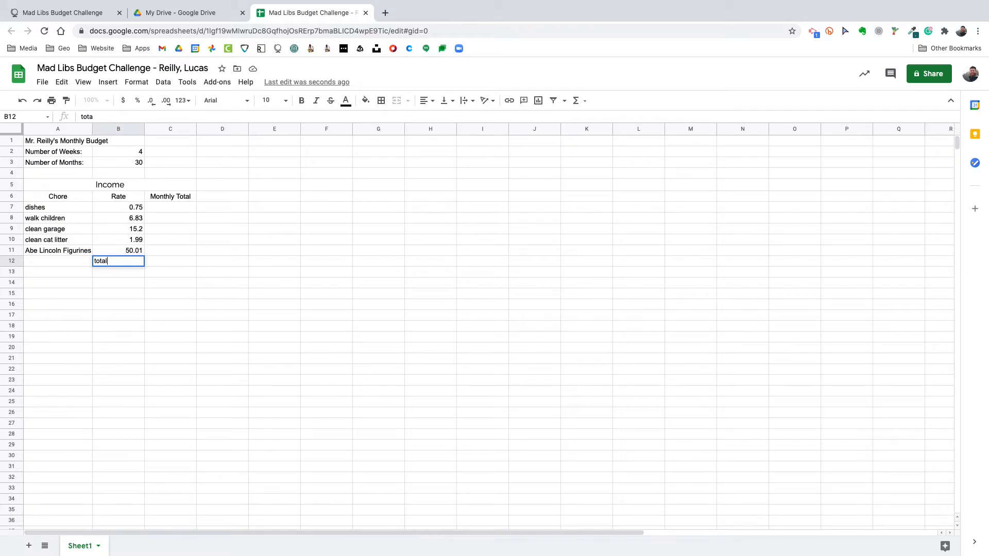
Step: Complete the "total" label in B12 and add an outer border around the Income table in A5:C11
{"action": "key", "text": "Tab"}
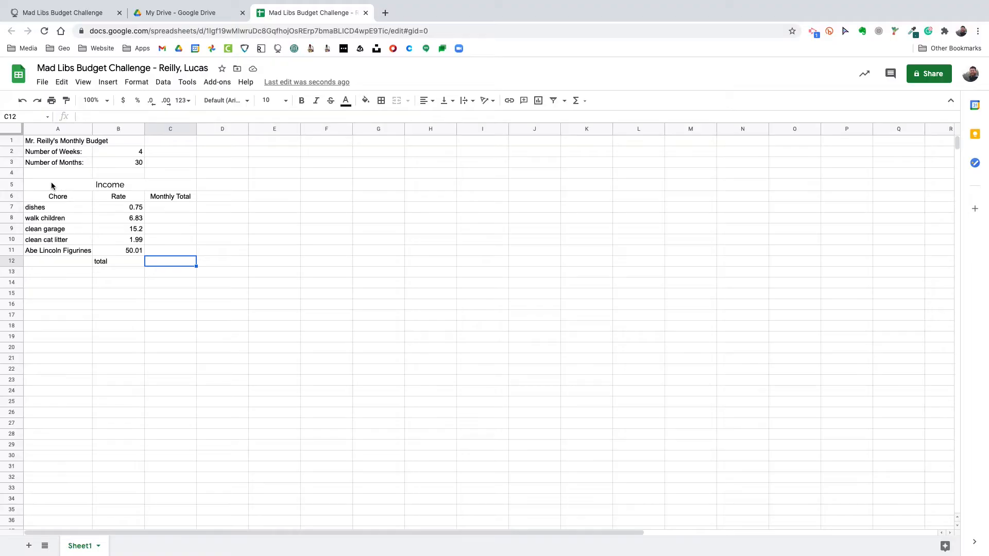
{"action": "left_click", "coordinate": [81, 188]}
{"action": "left_click_drag", "start_coordinate": [81, 188], "coordinate": [191, 256]}
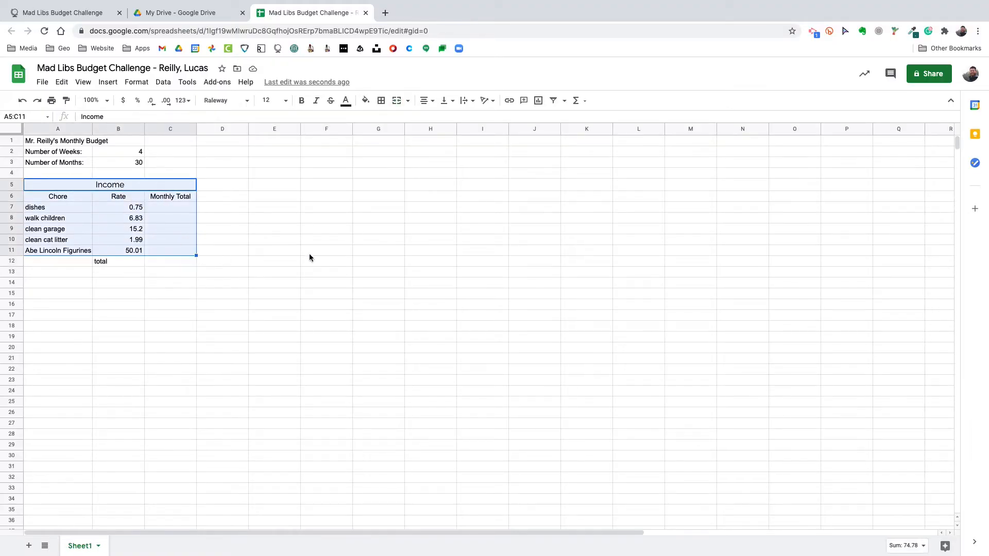
{"action": "left_click", "coordinate": [381, 103]}
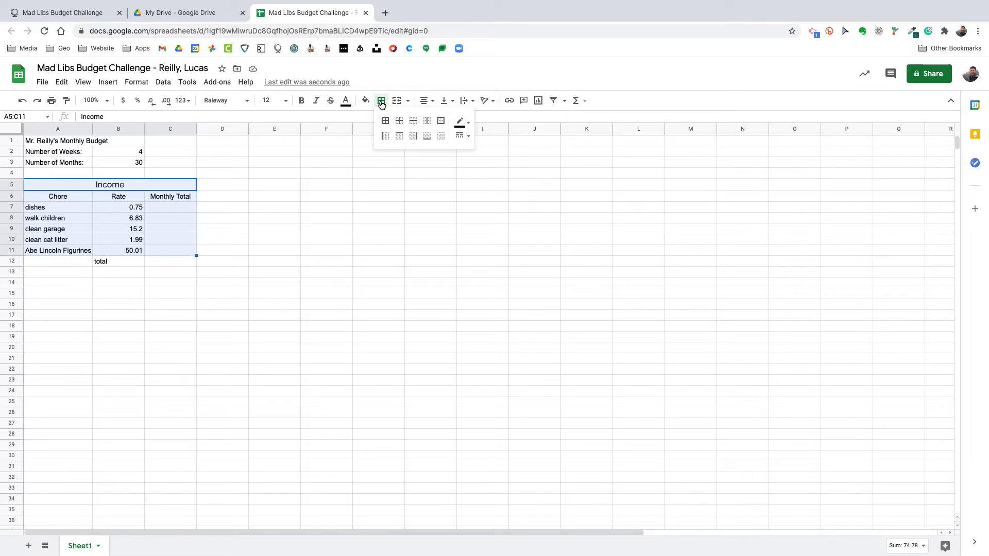
{"action": "left_click", "coordinate": [441, 121]}
{"action": "left_click", "coordinate": [332, 217]}
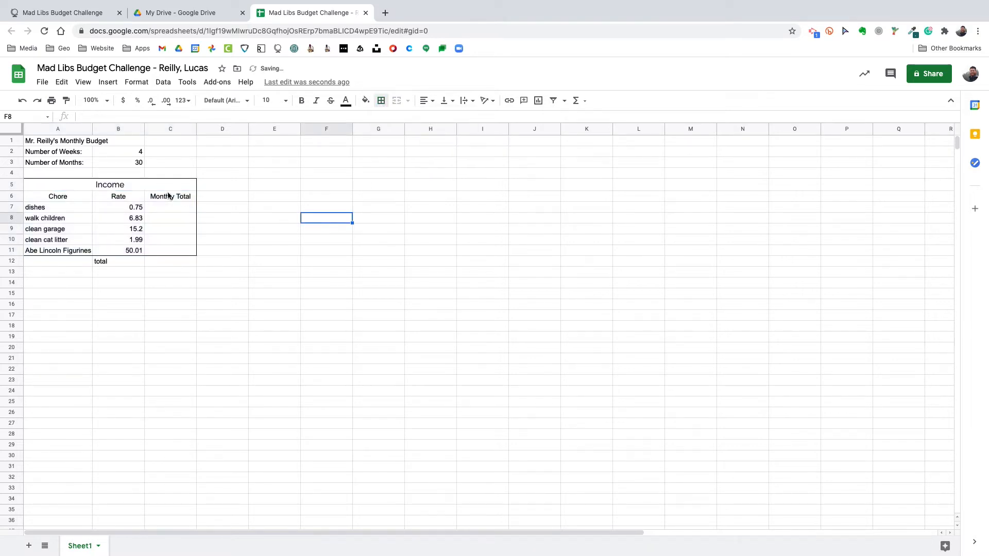
Step: Add a bottom border beneath the merged Income heading in A5:C5
{"action": "left_click", "coordinate": [108, 186]}
{"action": "left_click", "coordinate": [382, 100]}
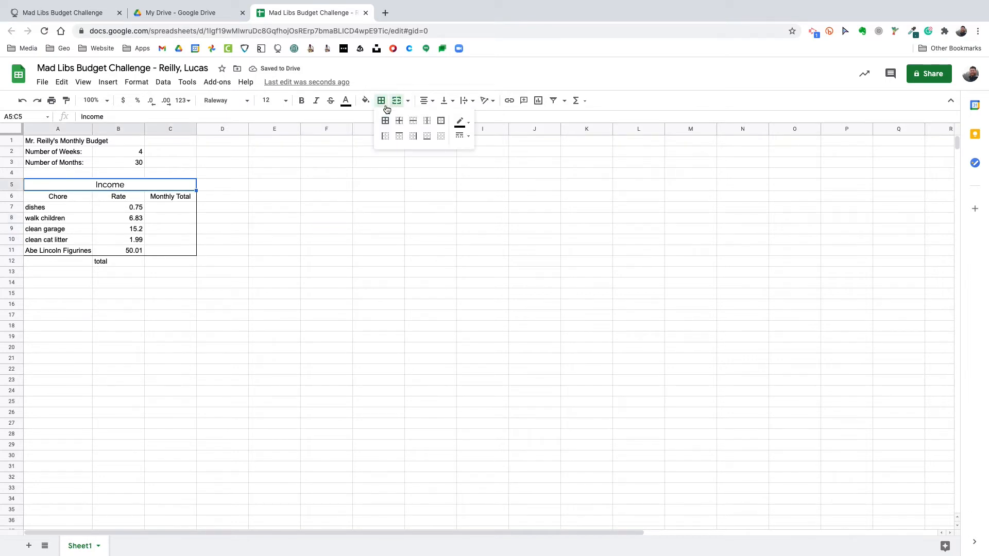
{"action": "left_click", "coordinate": [426, 137]}
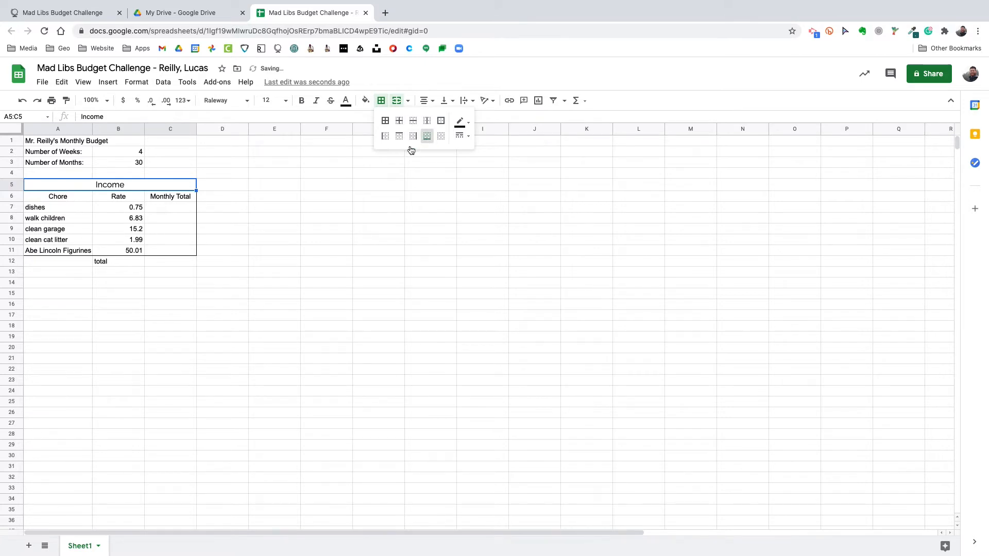
{"action": "left_click", "coordinate": [228, 209]}
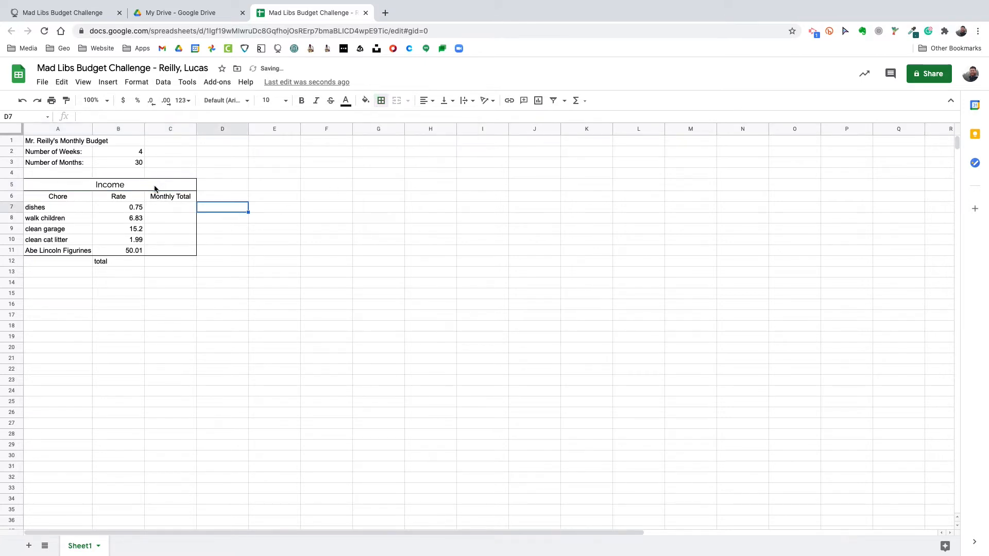
Step: Fill the Income heading cell with light yellow
{"action": "left_click", "coordinate": [155, 189]}
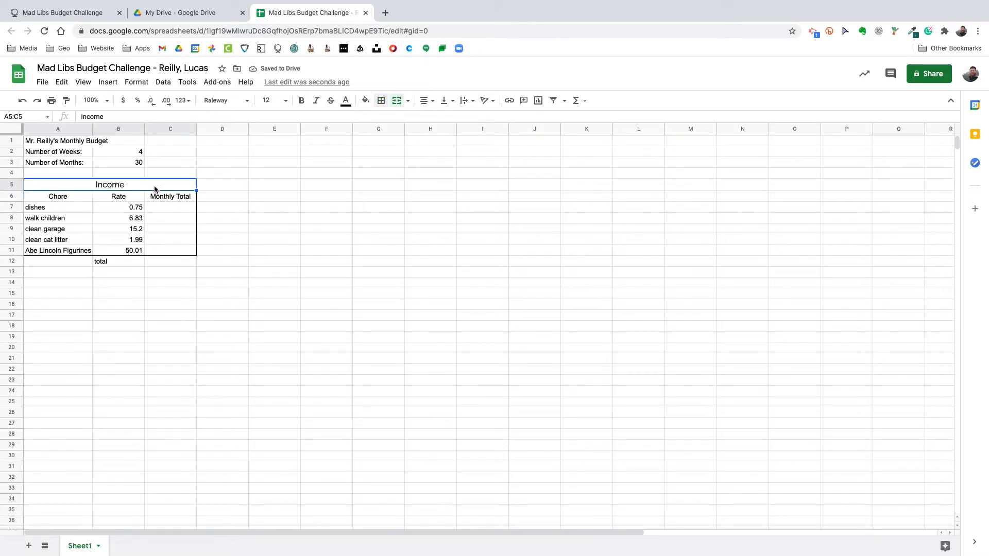
{"action": "left_click", "coordinate": [365, 100]}
{"action": "left_click", "coordinate": [404, 162]}
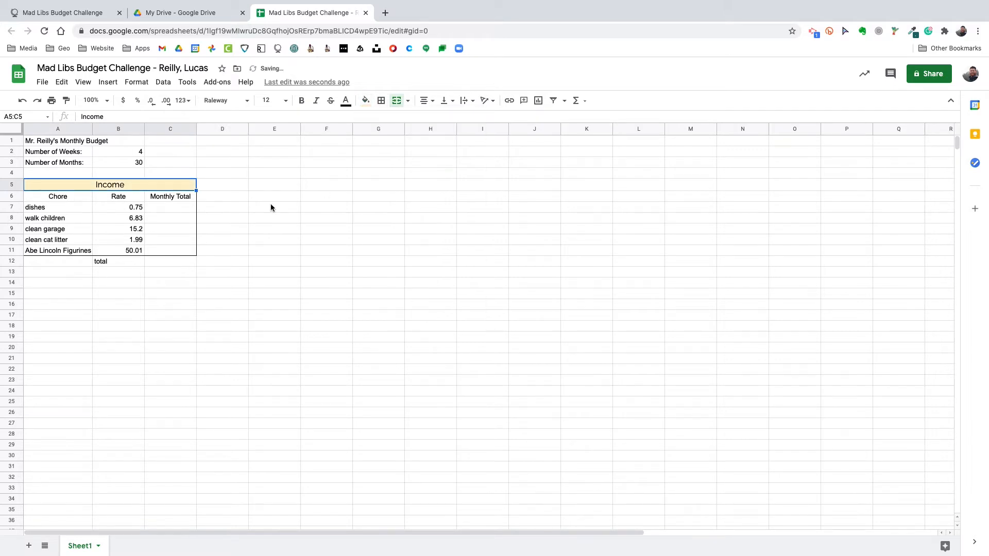
Step: Apply dotted inner borders to the Income table's headers and rows in A6:C11
{"action": "left_click", "coordinate": [87, 198]}
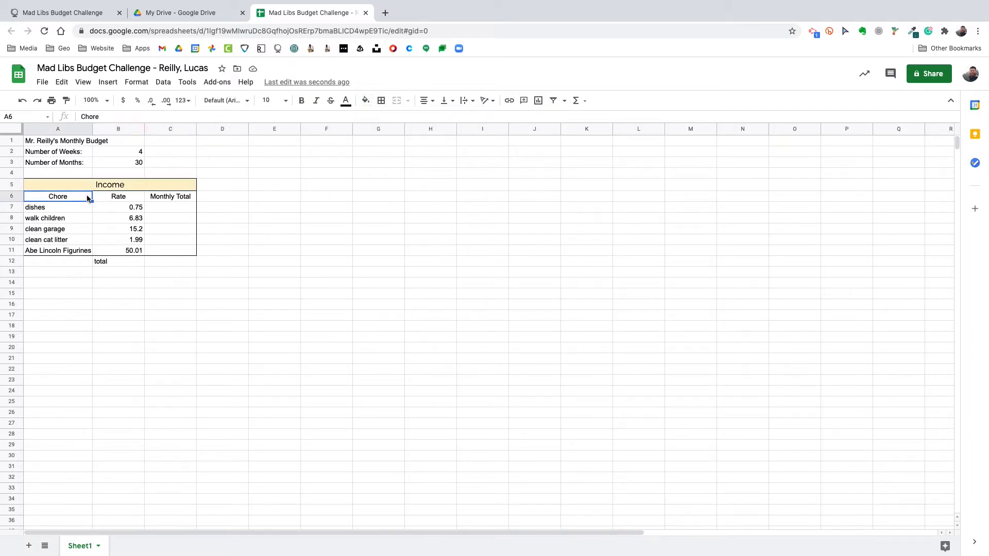
{"action": "left_click", "coordinate": [54, 202]}
{"action": "left_click_drag", "start_coordinate": [55, 201], "coordinate": [173, 251]}
{"action": "left_click", "coordinate": [381, 101]}
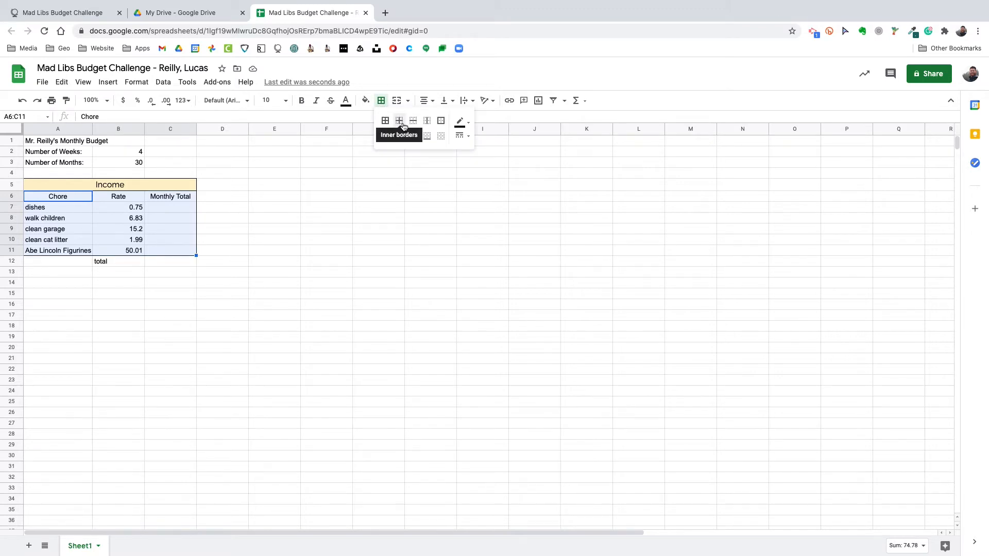
{"action": "left_click", "coordinate": [461, 135]}
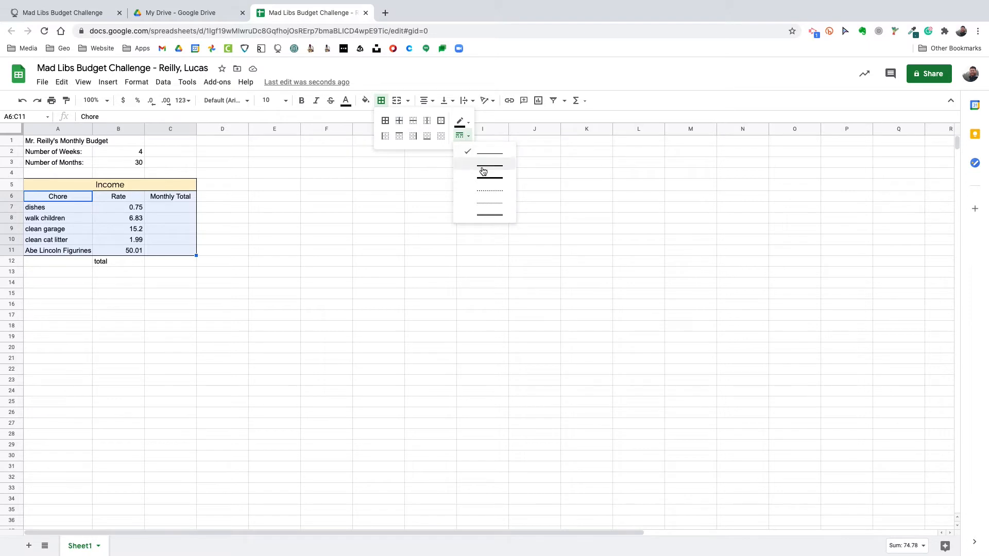
{"action": "left_click", "coordinate": [490, 206]}
{"action": "left_click", "coordinate": [404, 122]}
{"action": "left_click", "coordinate": [254, 221]}
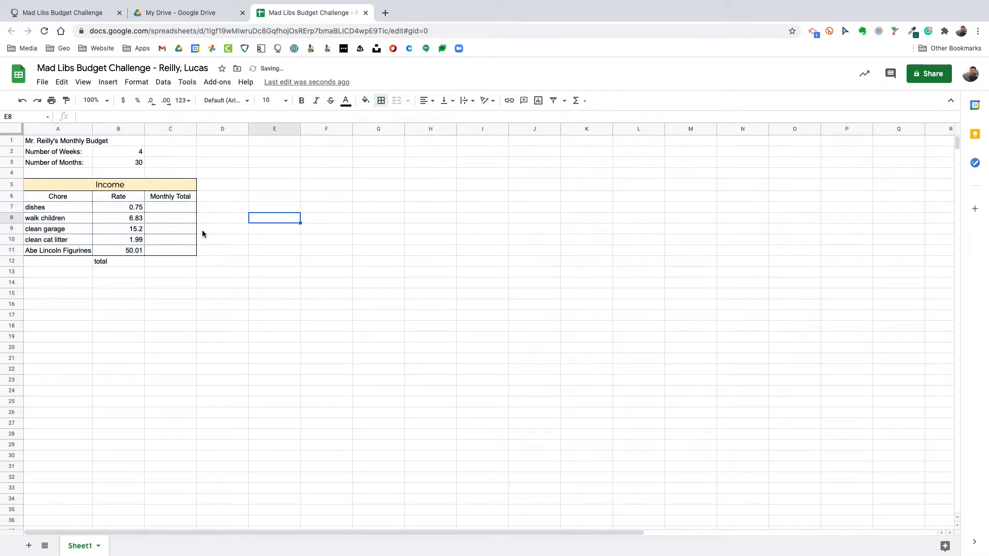
{"action": "left_click", "coordinate": [277, 264]}
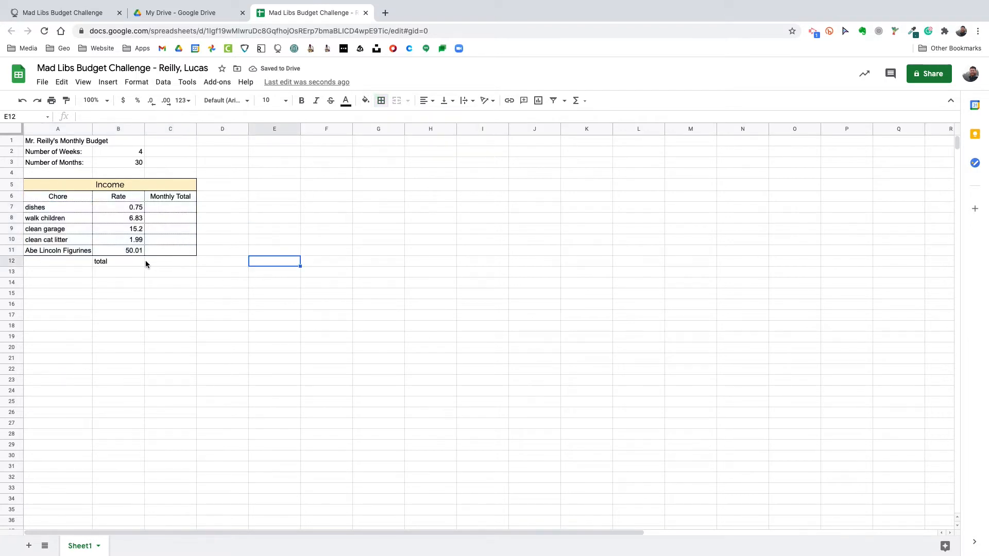
Step: Add a thin solid outer border around the Income total cells B12:C12
{"action": "left_click_drag", "start_coordinate": [106, 263], "coordinate": [175, 260]}
{"action": "left_click", "coordinate": [381, 100]}
{"action": "left_click", "coordinate": [459, 136]}
{"action": "left_click", "coordinate": [489, 165]}
{"action": "left_click", "coordinate": [460, 137]}
{"action": "left_click", "coordinate": [480, 154]}
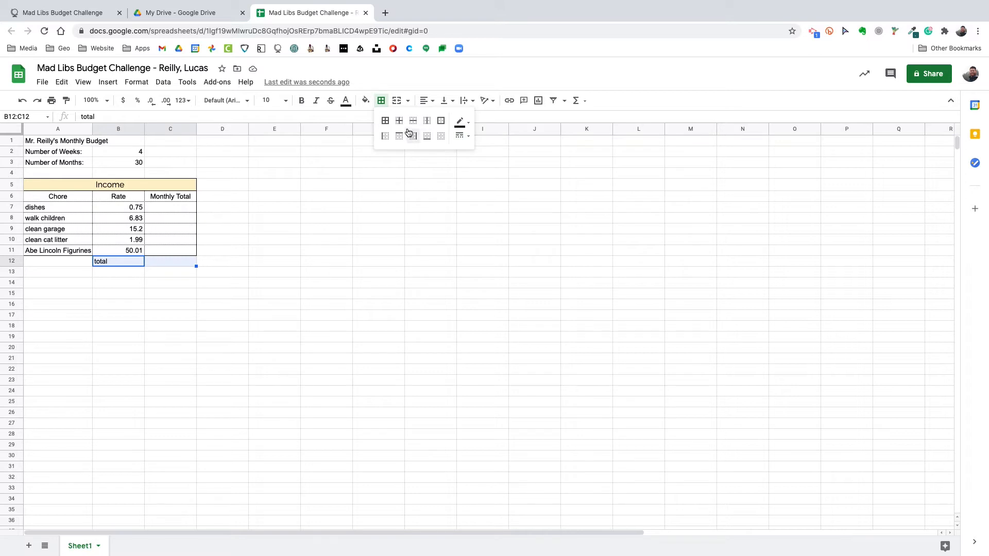
{"action": "left_click", "coordinate": [441, 120]}
{"action": "left_click", "coordinate": [274, 242]}
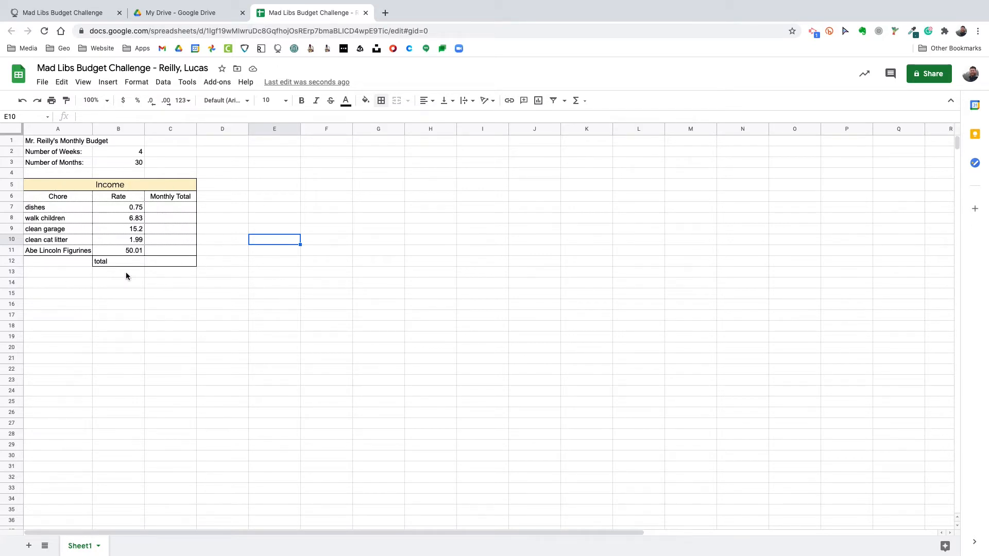
Step: Add a dashed inner border between the Income total cells B12 and C12
{"action": "left_click_drag", "start_coordinate": [128, 263], "coordinate": [157, 259]}
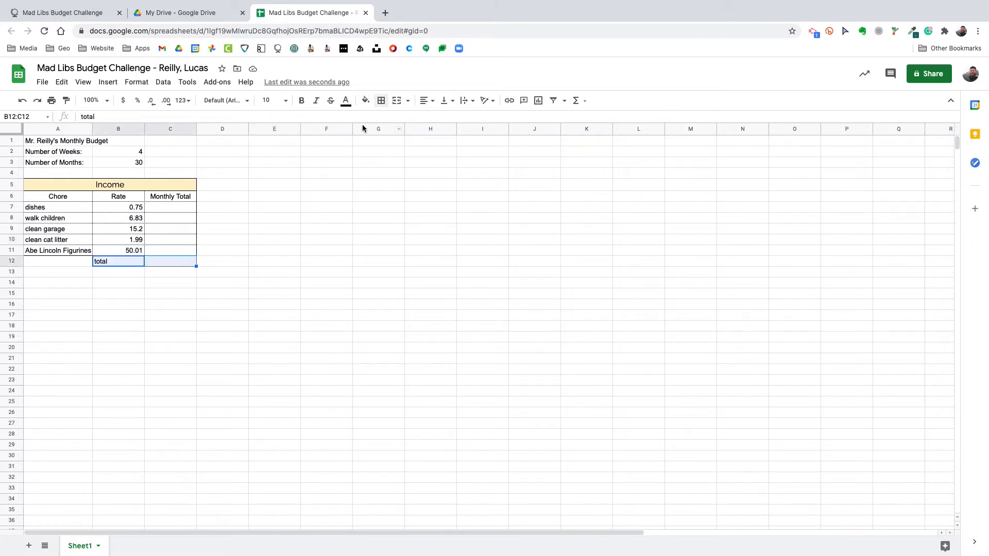
{"action": "left_click", "coordinate": [383, 102]}
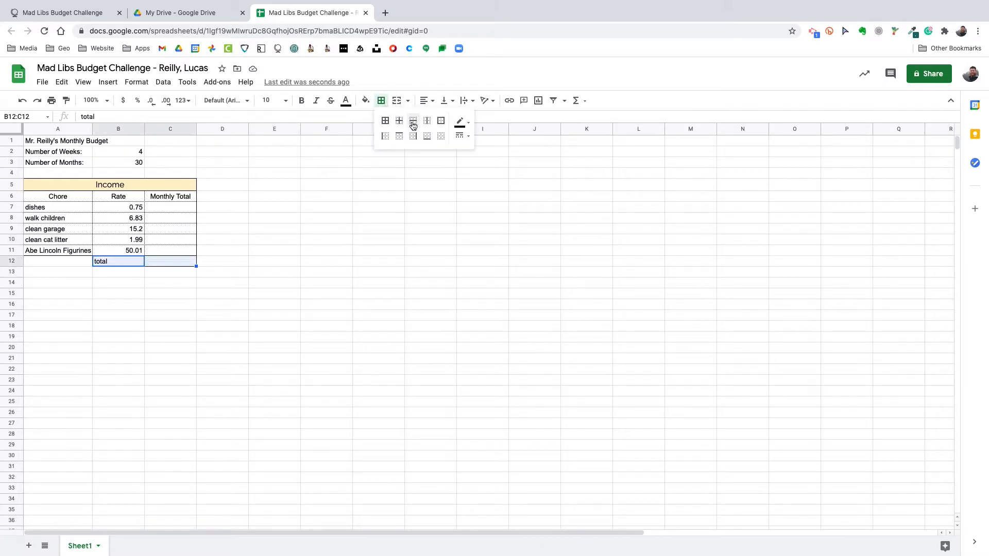
{"action": "left_click", "coordinate": [464, 139]}
{"action": "left_click", "coordinate": [479, 191]}
{"action": "left_click", "coordinate": [399, 126]}
{"action": "left_click", "coordinate": [327, 219]}
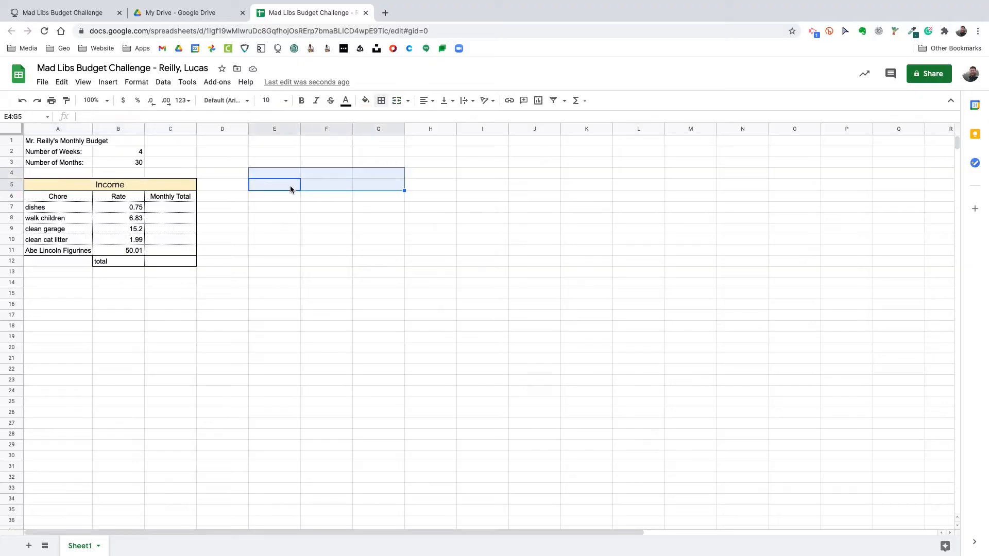
Step: Merge cells E5:G5 and enter the heading "Expenses"
{"action": "left_click_drag", "start_coordinate": [291, 186], "coordinate": [379, 186]}
{"action": "left_click", "coordinate": [396, 100]}
{"action": "type", "text": "Expenses"}
Step: Format the Expenses heading in Raleway at size 12, centered, with a light yellow fill
{"action": "left_click_drag", "start_coordinate": [110, 185], "coordinate": [309, 186]}
{"action": "left_click", "coordinate": [309, 185]}
{"action": "left_click", "coordinate": [223, 100]}
{"action": "left_click", "coordinate": [223, 172]}
{"action": "left_click", "coordinate": [270, 101]}
{"action": "left_click", "coordinate": [269, 219]}
{"action": "left_click", "coordinate": [427, 101]}
{"action": "left_click", "coordinate": [436, 120]}
{"action": "left_click", "coordinate": [365, 101]}
{"action": "left_click", "coordinate": [404, 162]}
Step: Enter the column headers "Activity", "Cost" and "Monthly Cost" in E6 through G6
{"action": "left_click", "coordinate": [268, 198]}
{"action": "type", "text": "Activity"}
{"action": "key", "text": "Tab"}
{"action": "type", "text": "Cost"}
{"action": "key", "text": "Tab"}
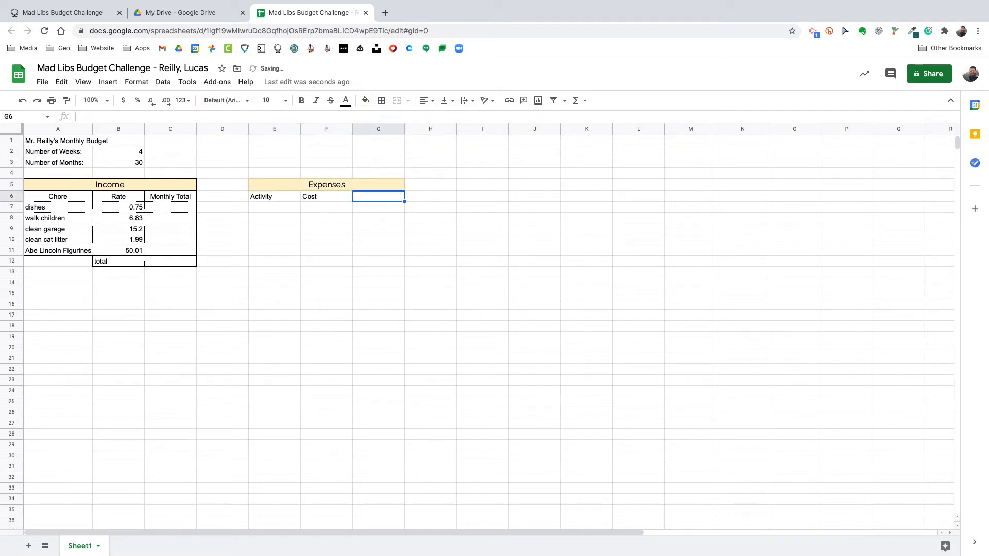
{"action": "type", "text": "monthly cost"}
{"action": "key", "text": "Tab"}
{"action": "key", "text": "Left"}
{"action": "key", "text": "Return"}
{"action": "key", "text": "super+a"}
{"action": "type", "text": "Monthly Cost"}
Step: Enter wasabi peas at 4.99 in row 7 and Home Depot at 14.99 in row 8 of the Expenses table
{"action": "left_click", "coordinate": [278, 208]}
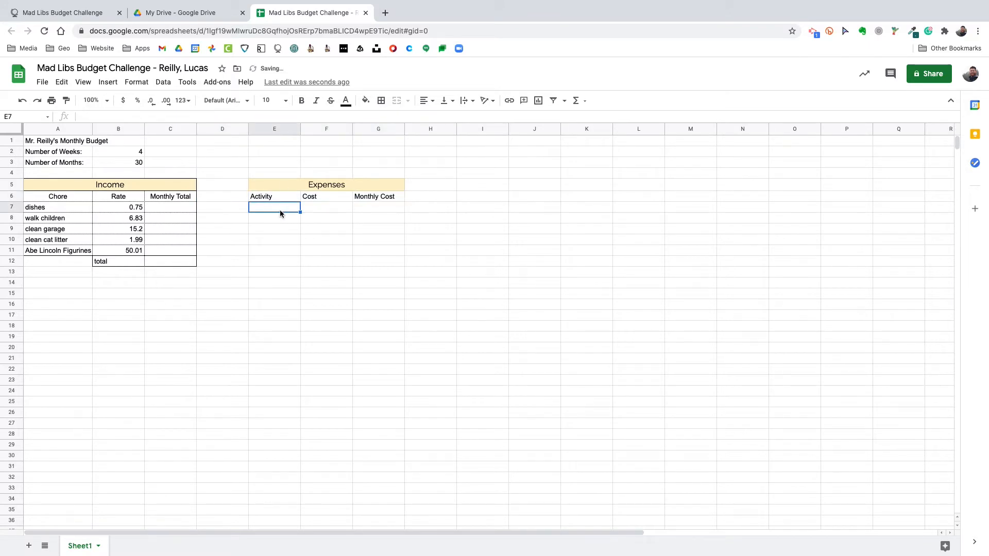
{"action": "type", "text": "wasabi peas"}
{"action": "key", "text": "Tab"}
{"action": "type", "text": "4.99"}
{"action": "key", "text": "Return"}
{"action": "type", "text": "Home Depot"}
{"action": "key", "text": "Tab"}
{"action": "type", "text": "14.99"}
{"action": "key", "text": "Return"}
Step: Enter "Phone Apps" in E9 with a cost of 3.13 in F9
{"action": "type", "text": "Google Maps"}
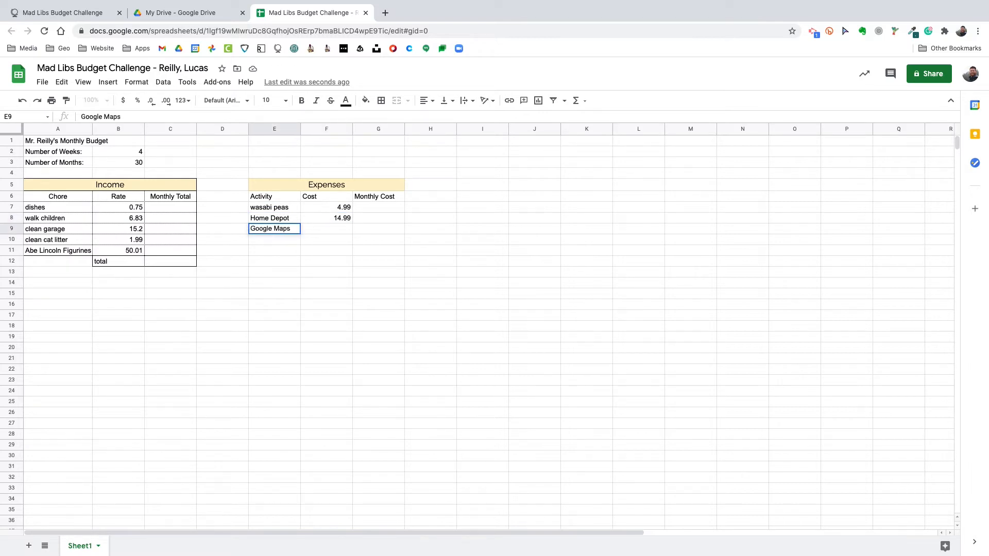
{"action": "key", "text": "Tab"}
{"action": "key", "text": "Left"}
{"action": "type", "text": "Apps"}
{"action": "key", "text": "Tab"}
{"action": "type", "text": "Phone Apps"}
{"action": "key", "text": "Tab"}
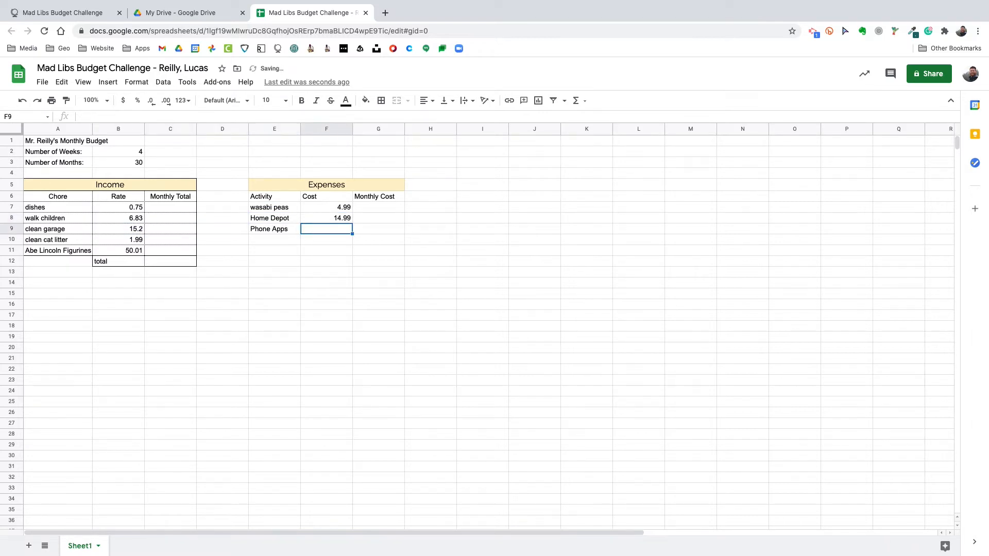
{"action": "type", "text": "3.13"}
{"action": "key", "text": "Return"}
Step: Enter Data Plan at 5.99 in row 10, surf wax at 5.04 in row 11 and the label "total" in F12
{"action": "type", "text": "Data Plan"}
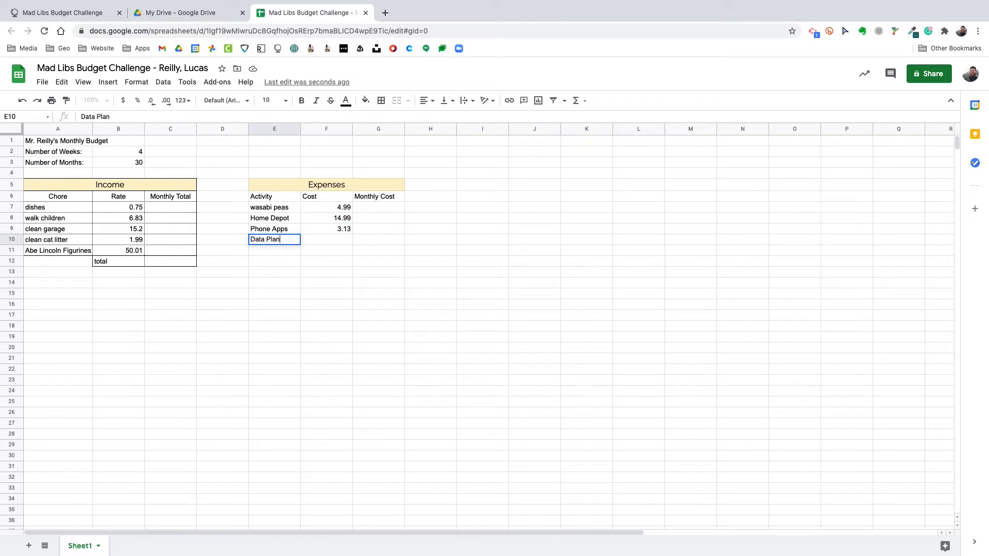
{"action": "key", "text": "Tab"}
{"action": "type", "text": "5.99"}
{"action": "key", "text": "Return"}
{"action": "type", "text": "surf wax"}
{"action": "key", "text": "Tab"}
{"action": "type", "text": "5.04"}
{"action": "key", "text": "Down"}
{"action": "type", "text": "total"}
Step: Add a thin solid outer border around the Expenses table in E5:G11
{"action": "left_click_drag", "start_coordinate": [268, 185], "coordinate": [386, 247]}
{"action": "left_click", "coordinate": [381, 101]}
{"action": "left_click", "coordinate": [399, 122]}
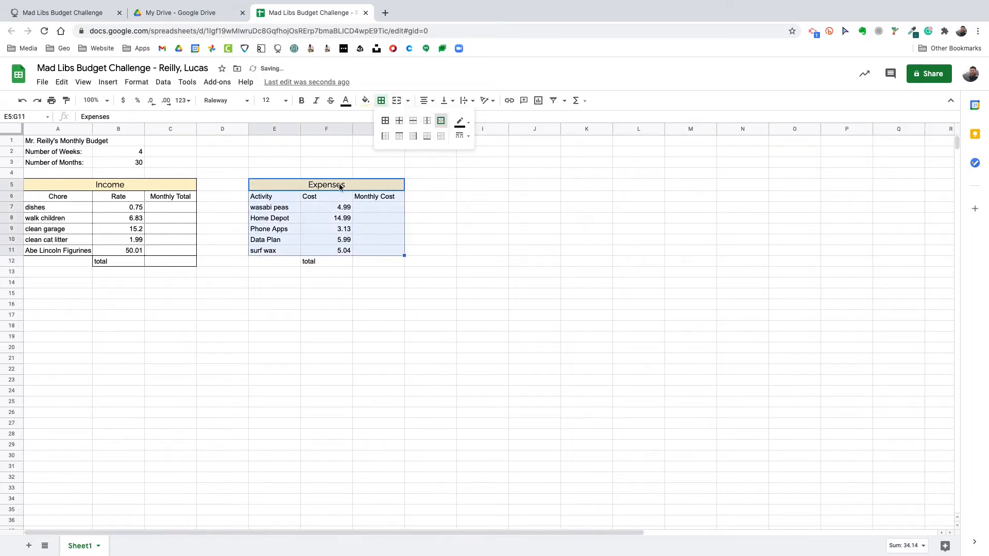
{"action": "left_click", "coordinate": [381, 101]}
{"action": "left_click", "coordinate": [459, 137]}
{"action": "left_click", "coordinate": [483, 153]}
{"action": "left_click", "coordinate": [441, 122]}
{"action": "left_click", "coordinate": [369, 184]}
{"action": "left_click", "coordinate": [396, 100]}
{"action": "left_click", "coordinate": [397, 101]}
Step: Apply dotted inner borders to the Expenses table's headers and rows in E6:G11
{"action": "left_click_drag", "start_coordinate": [264, 196], "coordinate": [381, 251]}
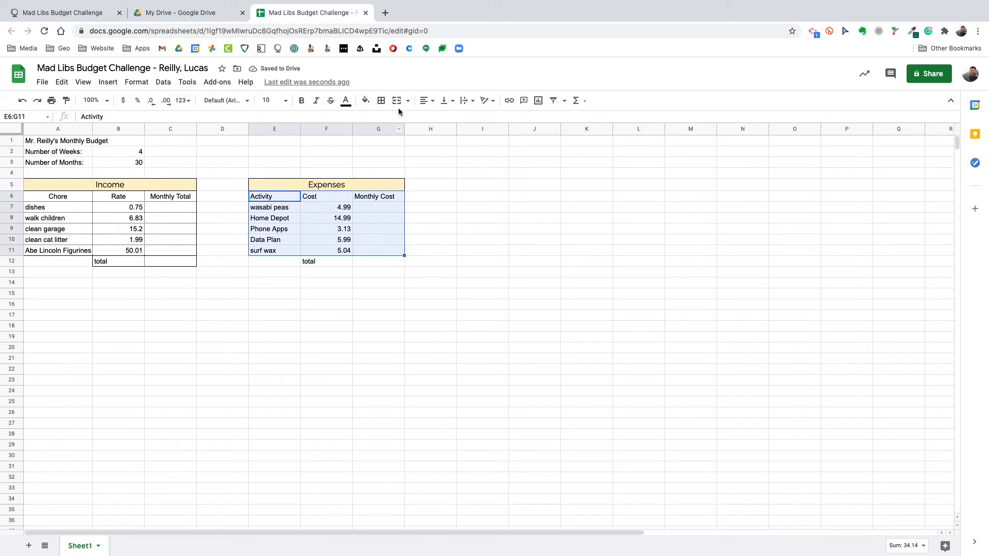
{"action": "left_click", "coordinate": [381, 100]}
{"action": "left_click", "coordinate": [461, 136]}
{"action": "left_click", "coordinate": [483, 202]}
{"action": "left_click", "coordinate": [399, 121]}
Step: Add a bottom border beneath the merged Expenses heading in E5:G5
{"action": "left_click", "coordinate": [366, 184]}
{"action": "left_click", "coordinate": [381, 100]}
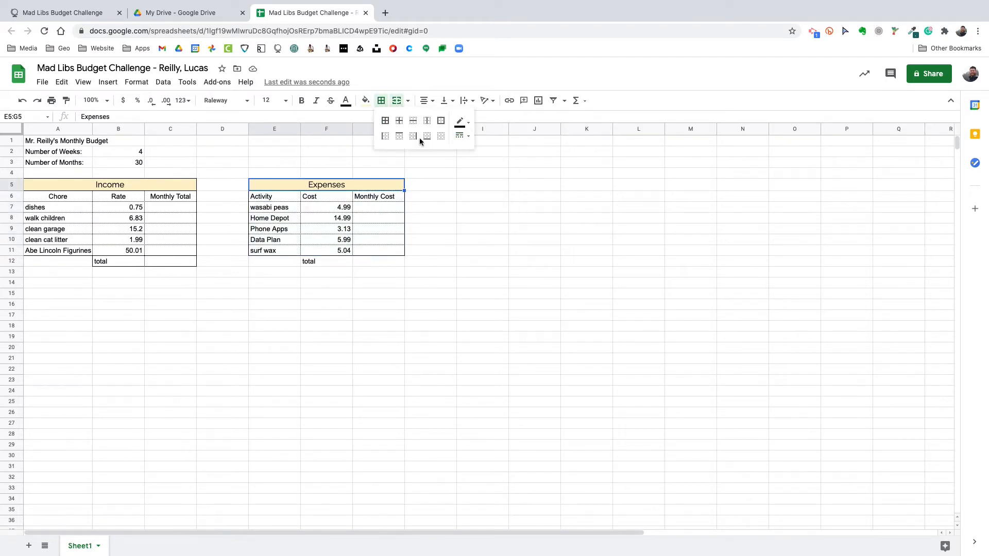
Step: Give the Expenses total row in F12:G12 a solid outer border and a dotted vertical divider
{"action": "left_click_drag", "start_coordinate": [322, 261], "coordinate": [371, 260]}
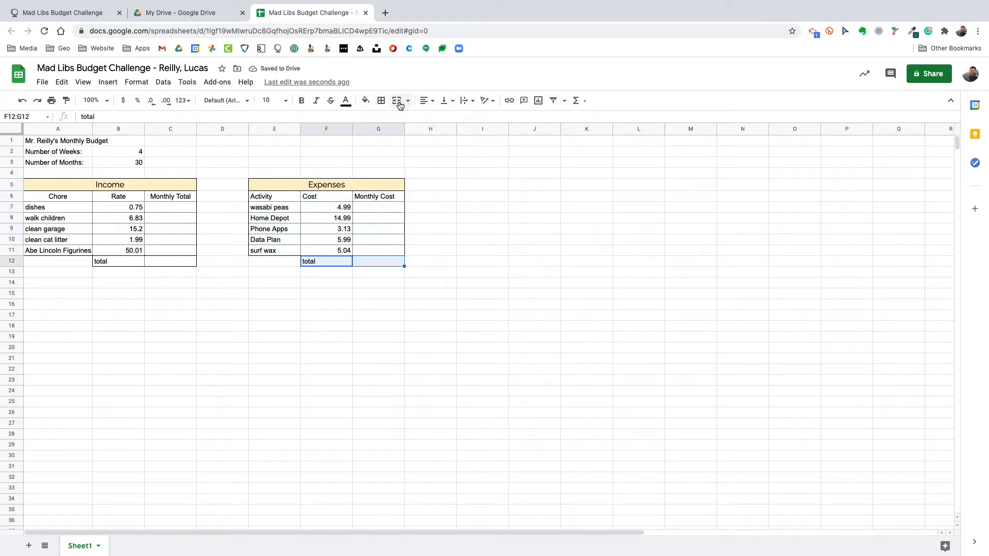
{"action": "left_click", "coordinate": [381, 101]}
{"action": "left_click", "coordinate": [441, 122]}
{"action": "left_click", "coordinate": [461, 136]}
{"action": "left_click", "coordinate": [483, 203]}
{"action": "left_click", "coordinate": [428, 122]}
{"action": "left_click", "coordinate": [379, 282]}
{"action": "left_click_drag", "start_coordinate": [320, 262], "coordinate": [375, 261]}
{"action": "left_click", "coordinate": [381, 101]}
{"action": "left_click", "coordinate": [442, 122]}
{"action": "left_click", "coordinate": [427, 262]}
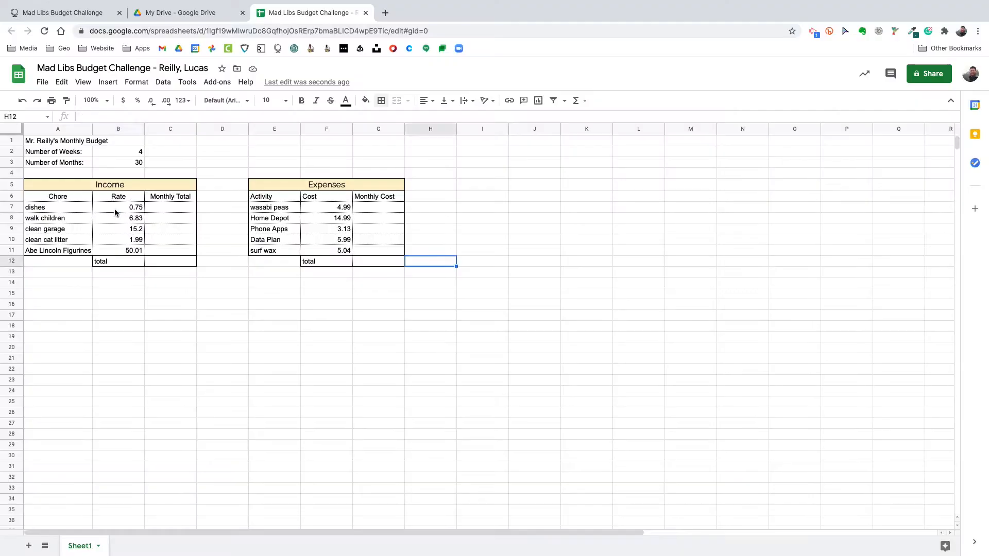
{"action": "left_click", "coordinate": [114, 211]}
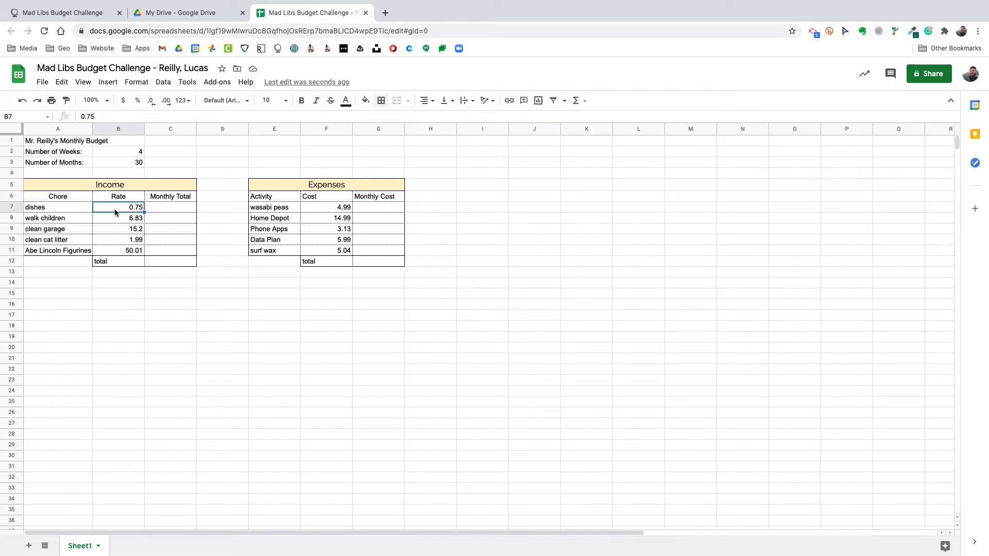
{"action": "left_click", "coordinate": [70, 219]}
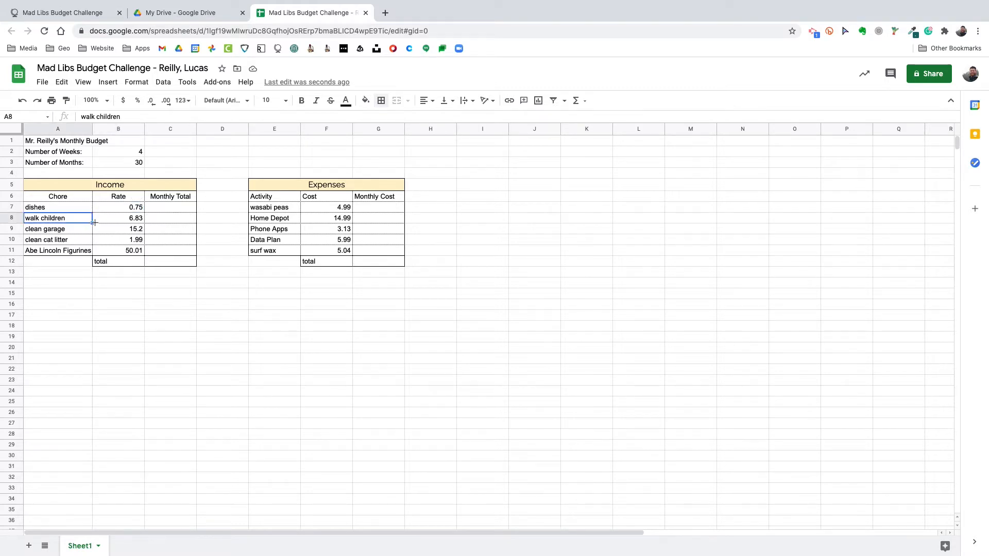
{"action": "left_click", "coordinate": [113, 223]}
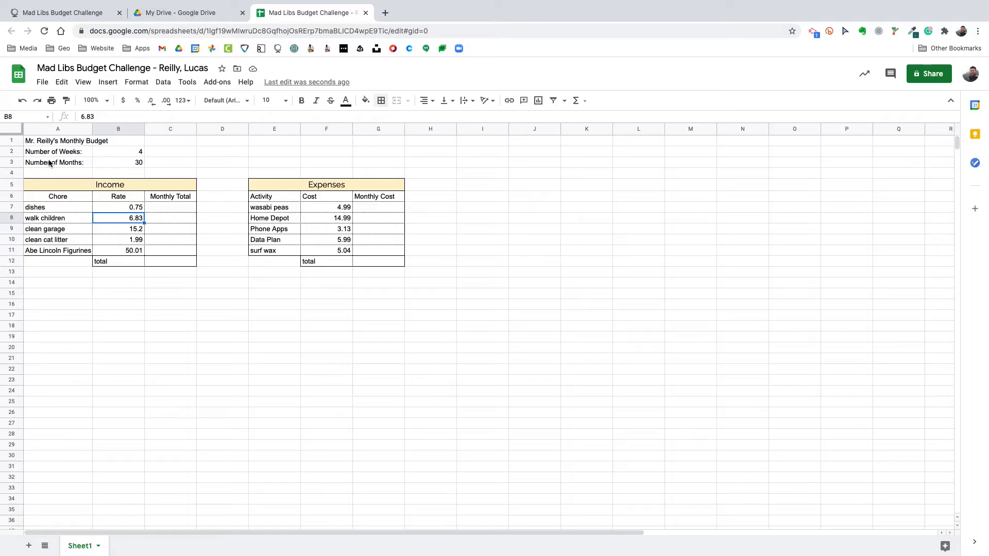
Step: Fill the Number of Weeks cells A2:B2 with a light muted teal
{"action": "left_click_drag", "start_coordinate": [51, 153], "coordinate": [111, 153]}
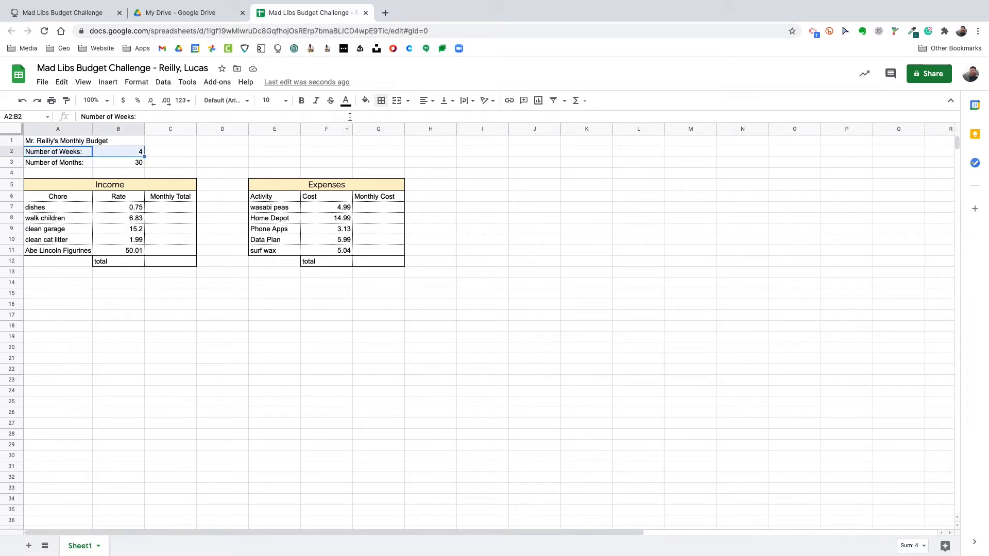
{"action": "left_click", "coordinate": [365, 100]}
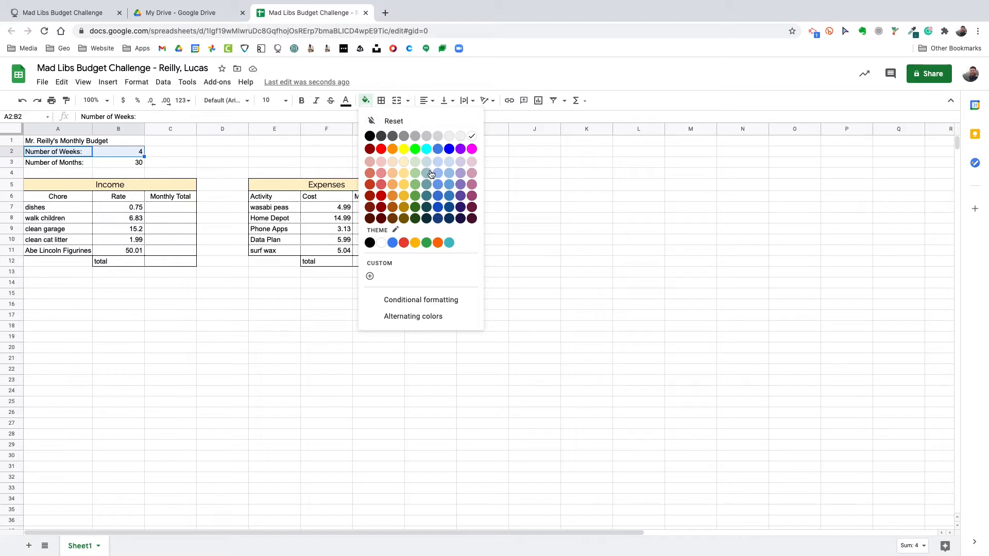
{"action": "left_click", "coordinate": [426, 183]}
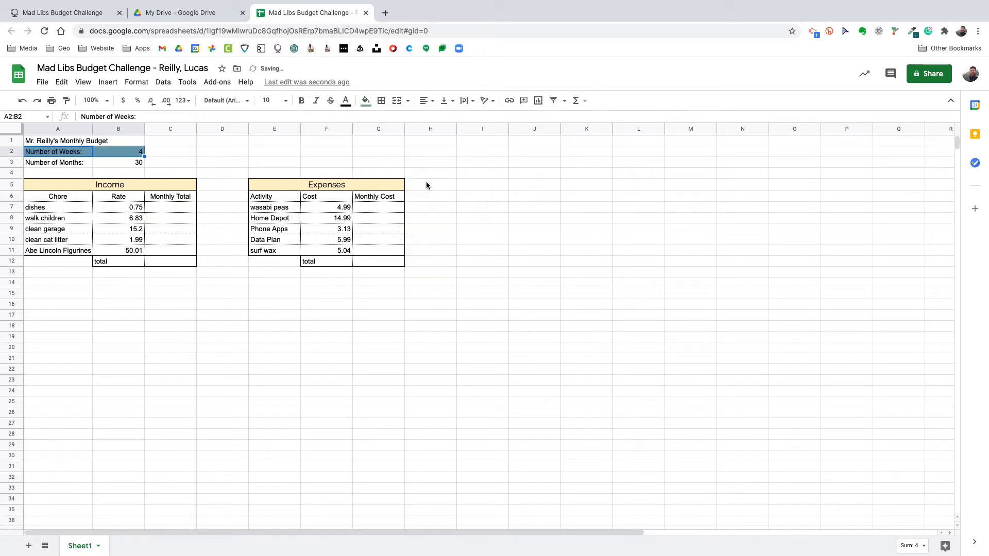
{"action": "left_click", "coordinate": [365, 101]}
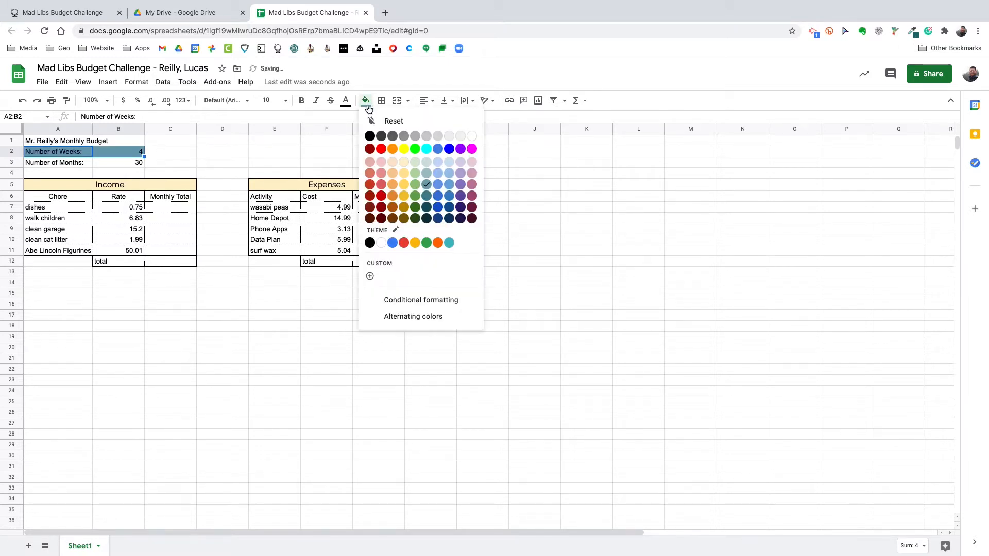
{"action": "left_click", "coordinate": [428, 174]}
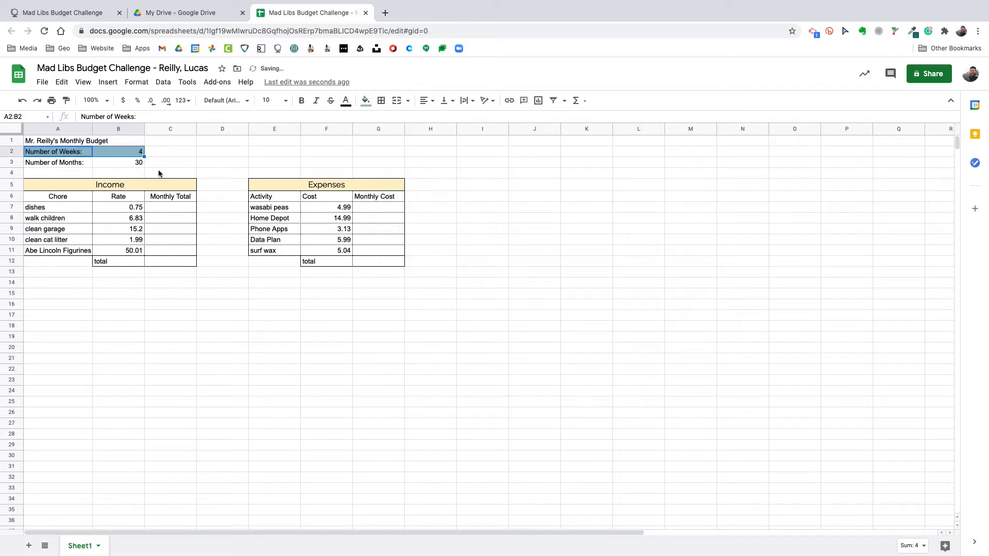
Step: Fill the Number of Months cells A3:B3 with light orange
{"action": "left_click", "coordinate": [76, 163]}
{"action": "left_click_drag", "start_coordinate": [76, 164], "coordinate": [121, 164]}
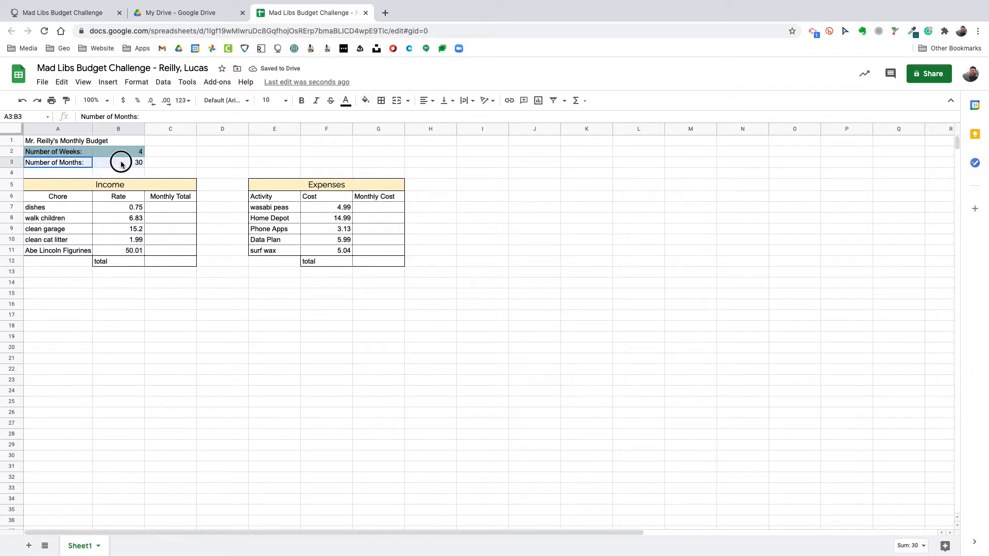
{"action": "left_click", "coordinate": [365, 100]}
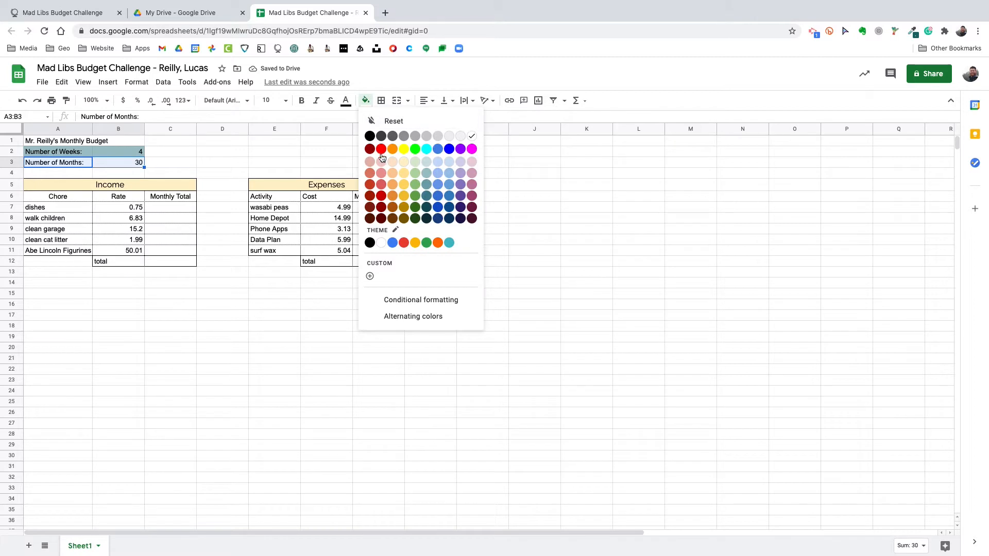
{"action": "left_click", "coordinate": [392, 177]}
{"action": "left_click", "coordinate": [189, 155]}
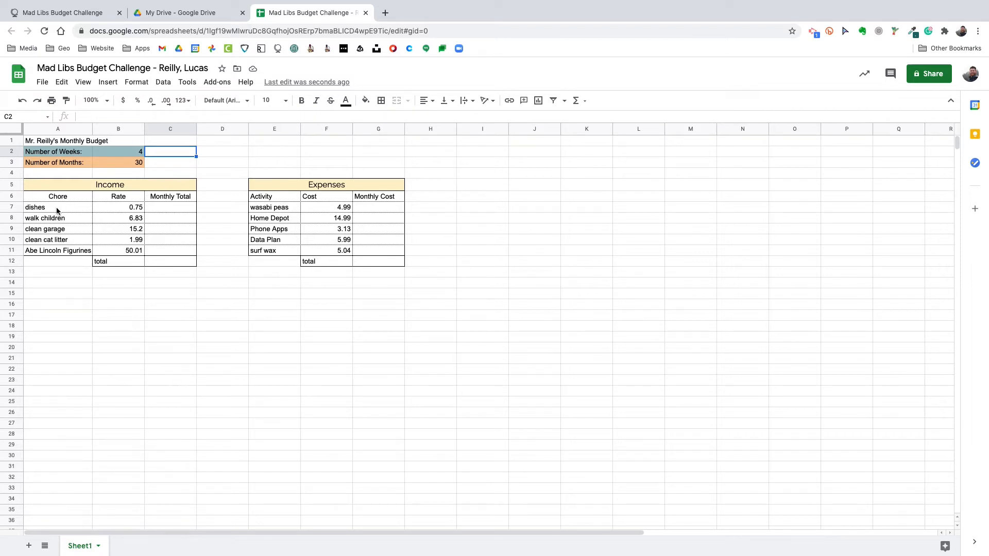
Step: Fill the dishes chore and its rate in A7:B7 with the same light orange as row 3
{"action": "left_click_drag", "start_coordinate": [51, 210], "coordinate": [116, 206]}
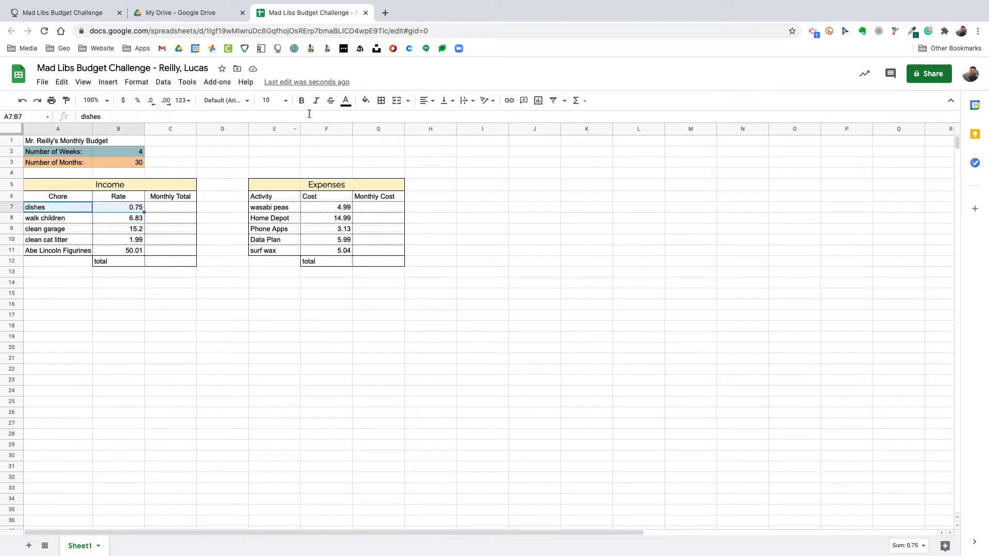
{"action": "left_click", "coordinate": [367, 101]}
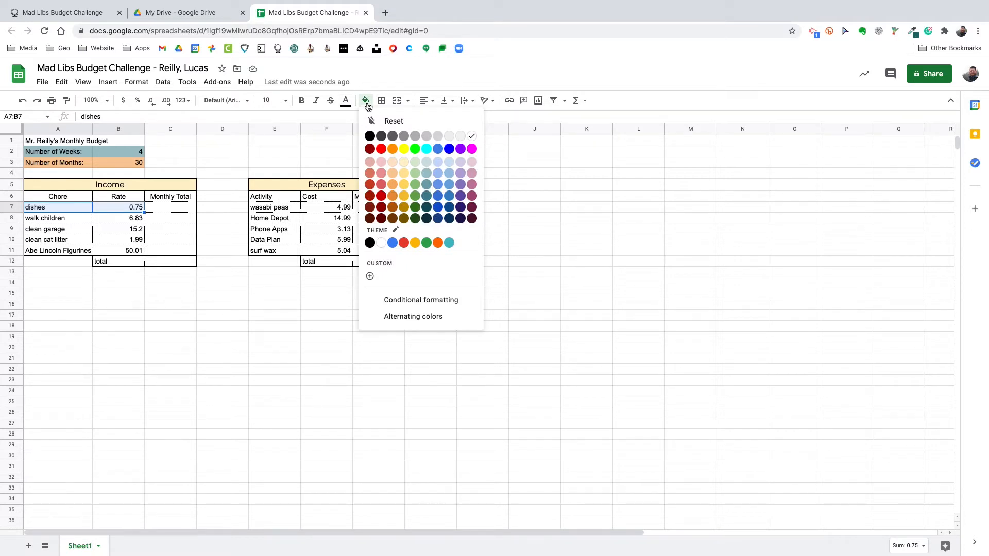
{"action": "left_click", "coordinate": [392, 173]}
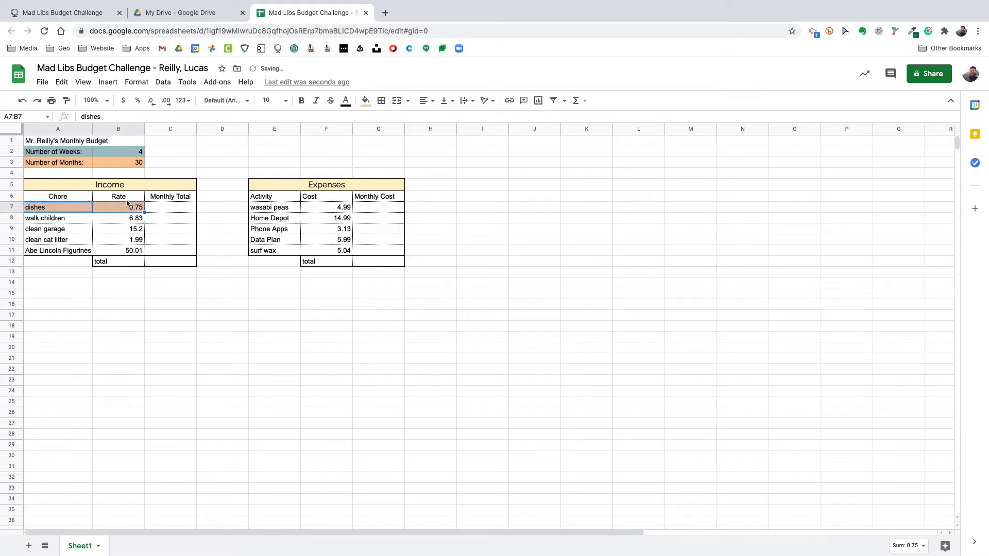
Step: Fill the walk children and clean garage rows in A8:B9 with the muted teal used for Number of Weeks
{"action": "left_click_drag", "start_coordinate": [66, 220], "coordinate": [129, 218]}
{"action": "left_click", "coordinate": [366, 100]}
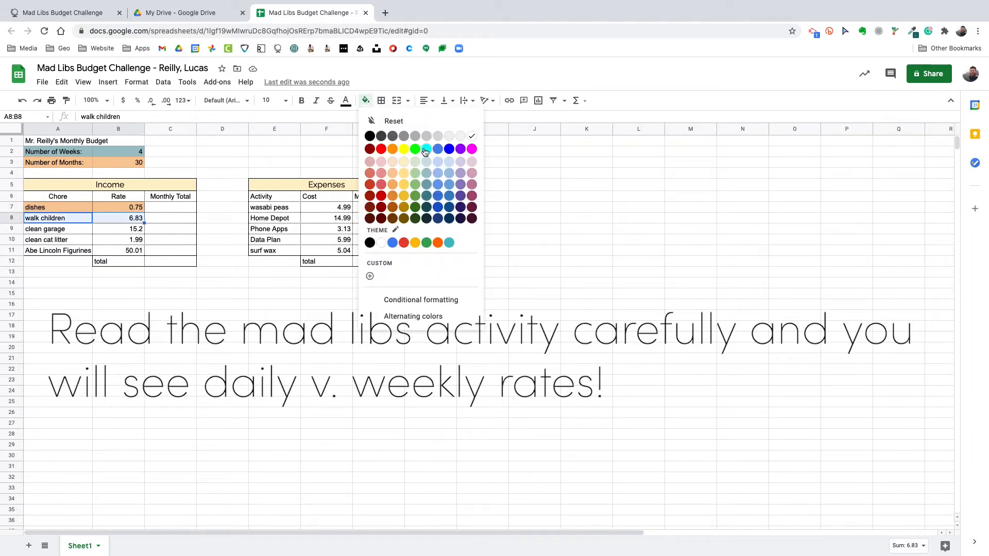
{"action": "left_click", "coordinate": [425, 173]}
{"action": "left_click_drag", "start_coordinate": [63, 231], "coordinate": [138, 231]}
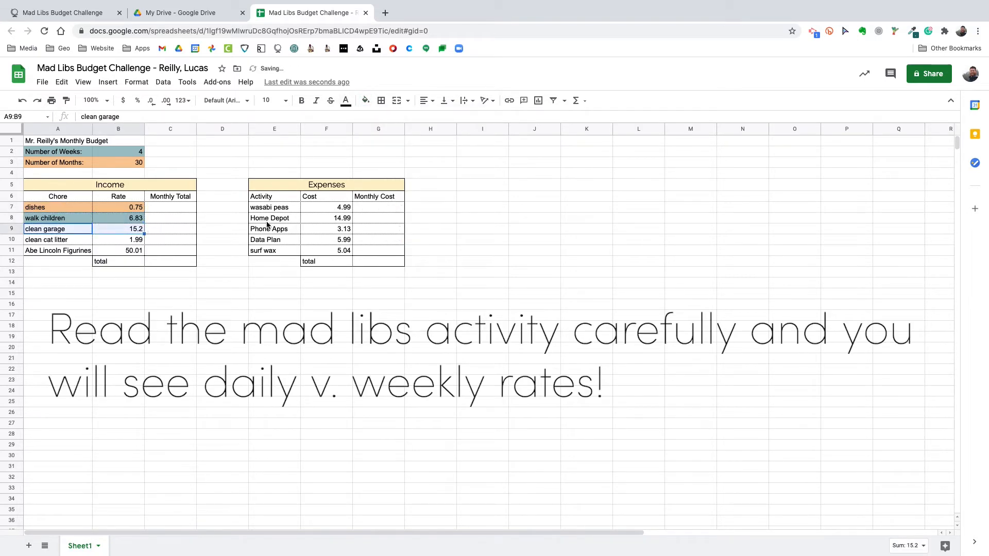
{"action": "left_click", "coordinate": [366, 102]}
{"action": "left_click", "coordinate": [426, 173]}
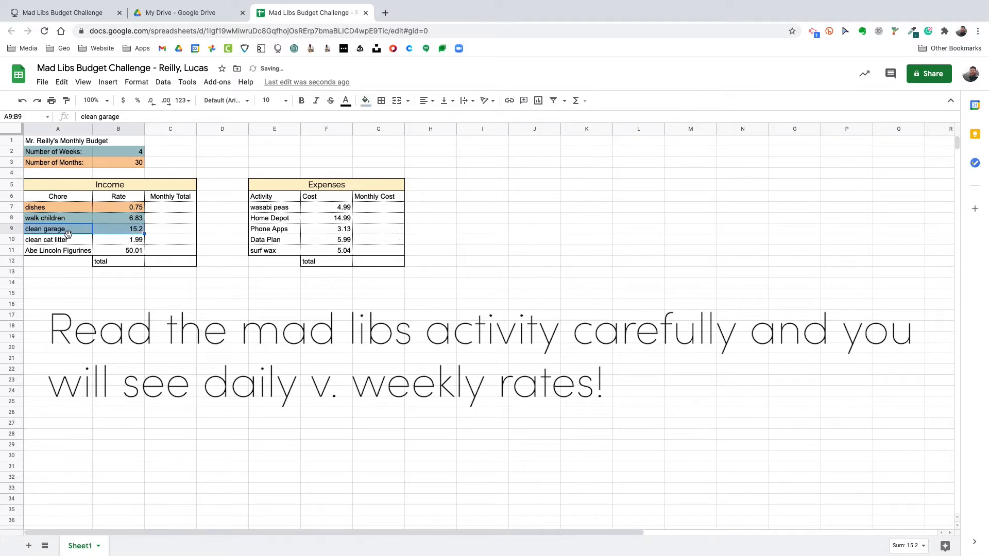
Step: Fill the clean cat litter chore and its rate in A10:B10 with light orange
{"action": "left_click_drag", "start_coordinate": [67, 239], "coordinate": [118, 242]}
{"action": "left_click", "coordinate": [366, 100]}
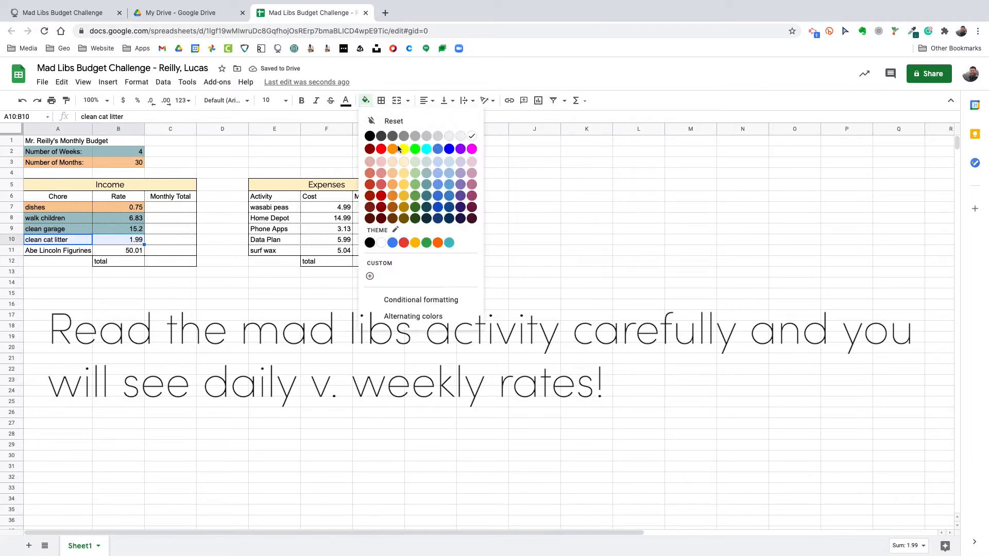
{"action": "left_click", "coordinate": [397, 162]}
{"action": "left_click", "coordinate": [61, 254]}
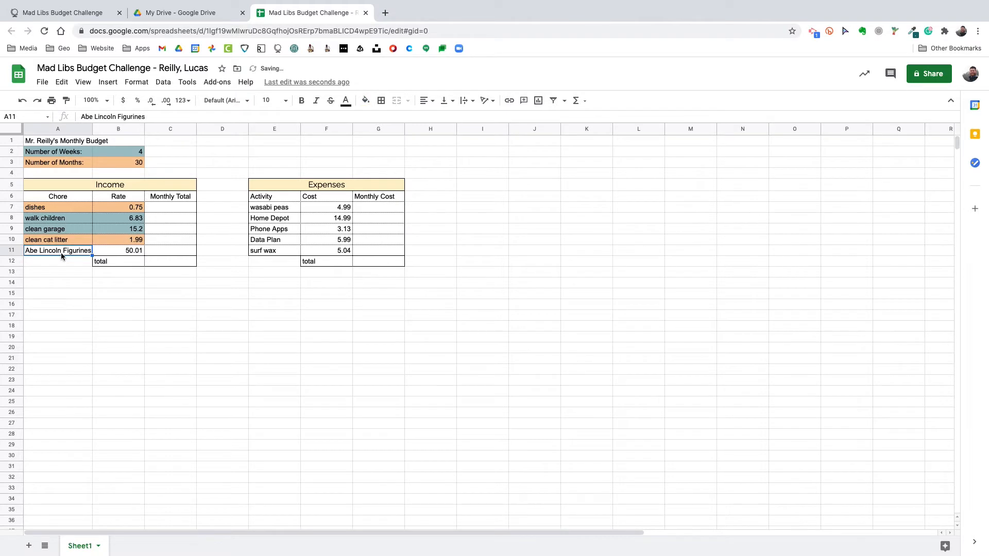
{"action": "left_click_drag", "start_coordinate": [61, 254], "coordinate": [140, 252]}
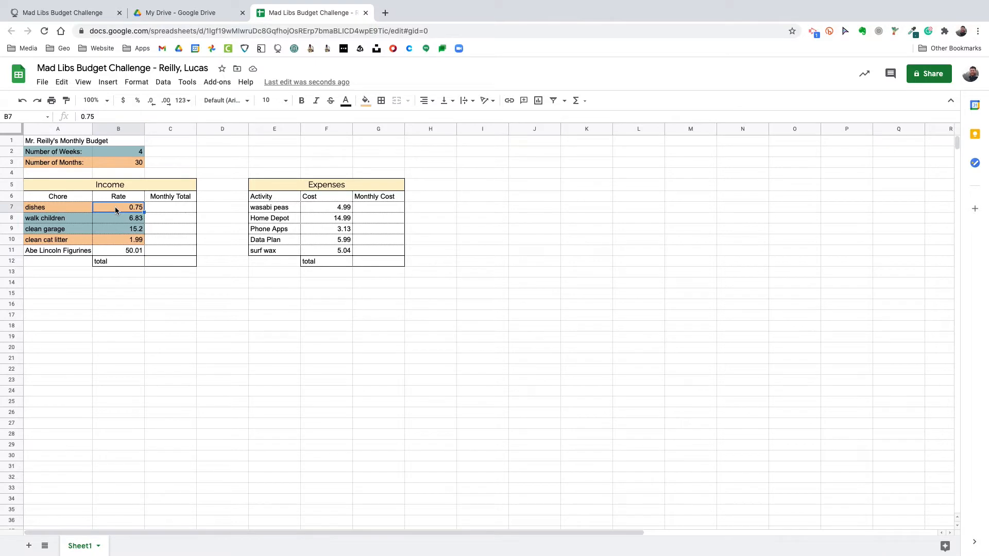
Step: Format the Income rates in B7:B11 and the Expenses costs in F7:F11 as dollar currency
{"action": "left_click_drag", "start_coordinate": [115, 206], "coordinate": [119, 251]}
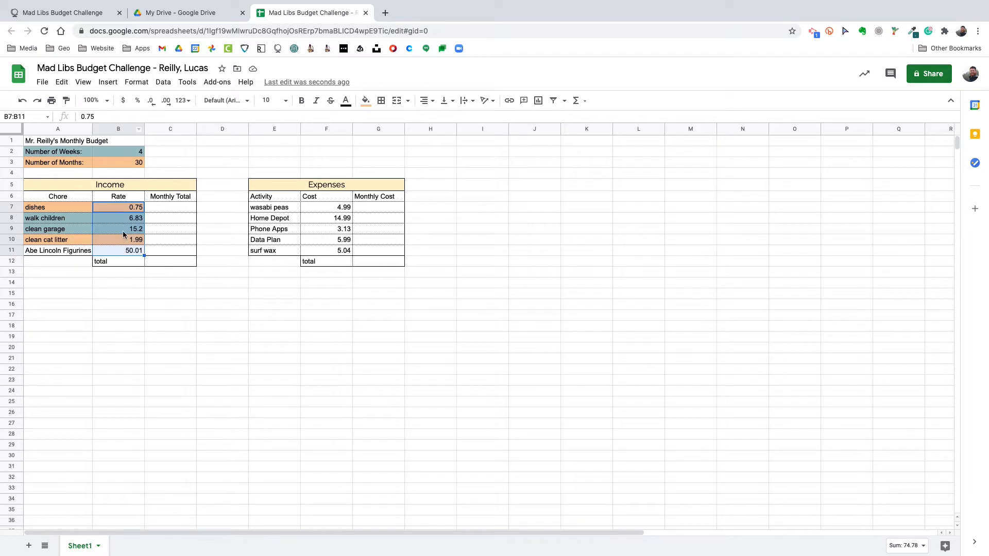
{"action": "left_click", "coordinate": [124, 104]}
{"action": "left_click_drag", "start_coordinate": [323, 208], "coordinate": [322, 251]}
{"action": "left_click", "coordinate": [123, 100]}
{"action": "left_click", "coordinate": [116, 217]}
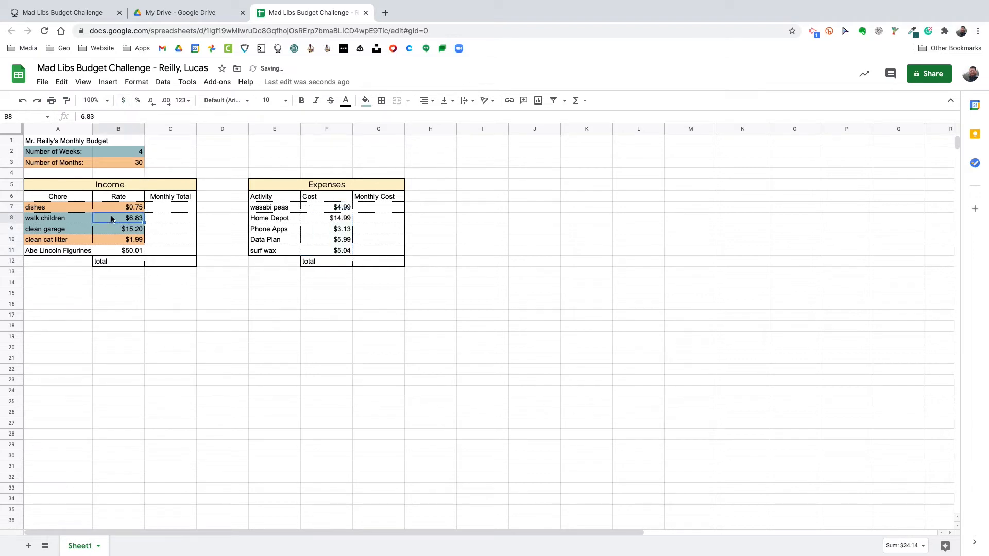
Step: Enter the formula =SUM(B7*B3) in C7 to calculate the monthly total for dishes
{"action": "left_click", "coordinate": [163, 208]}
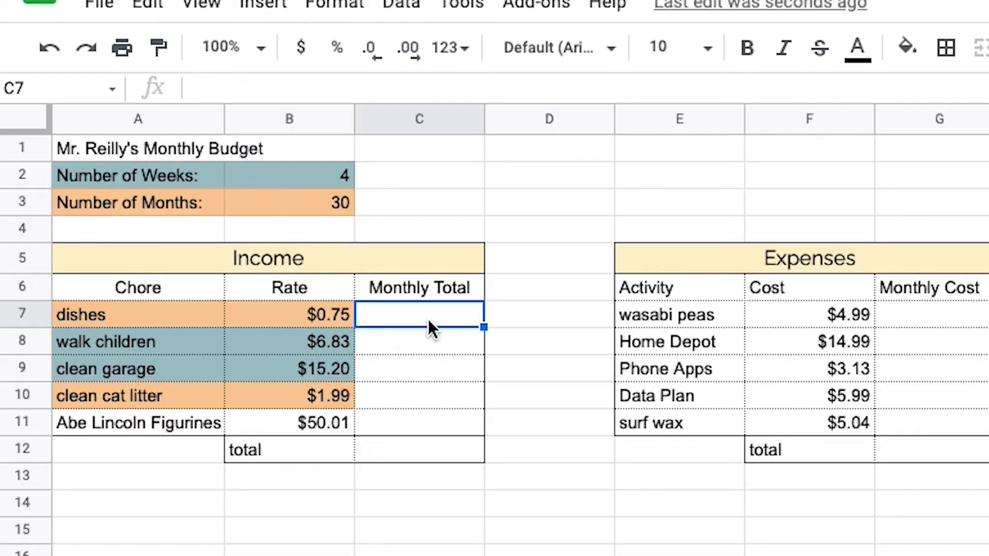
{"action": "type", "text": "="}
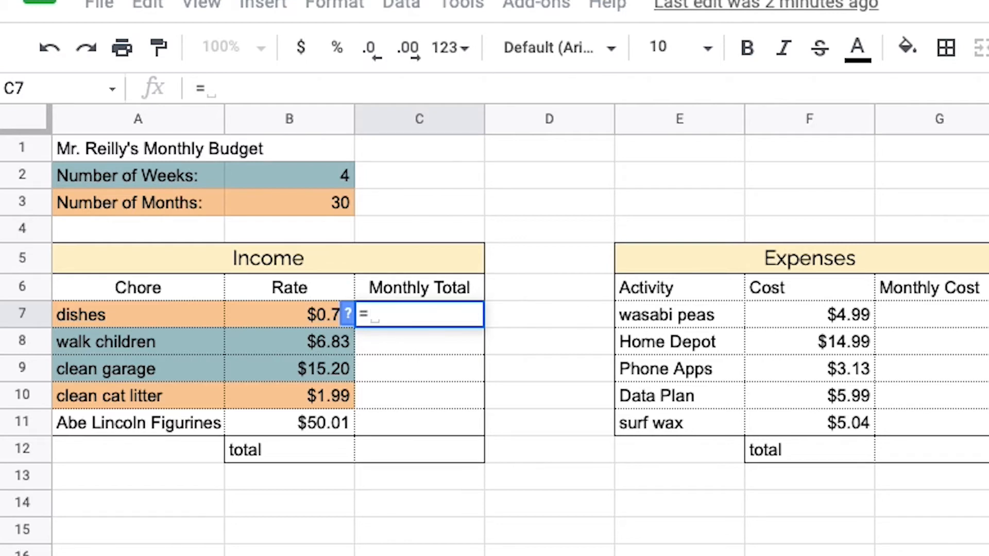
{"action": "type", "text": "sum"}
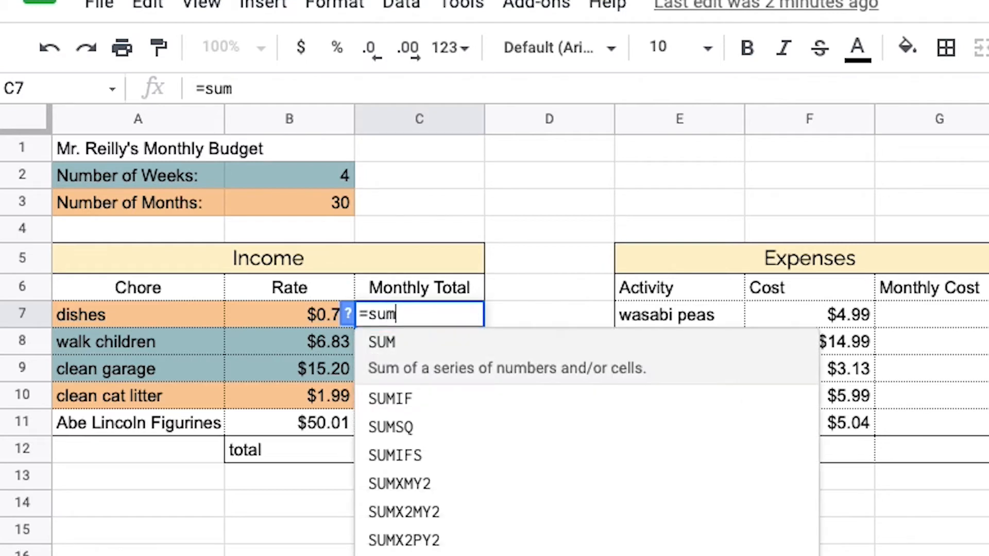
{"action": "left_click", "coordinate": [462, 368]}
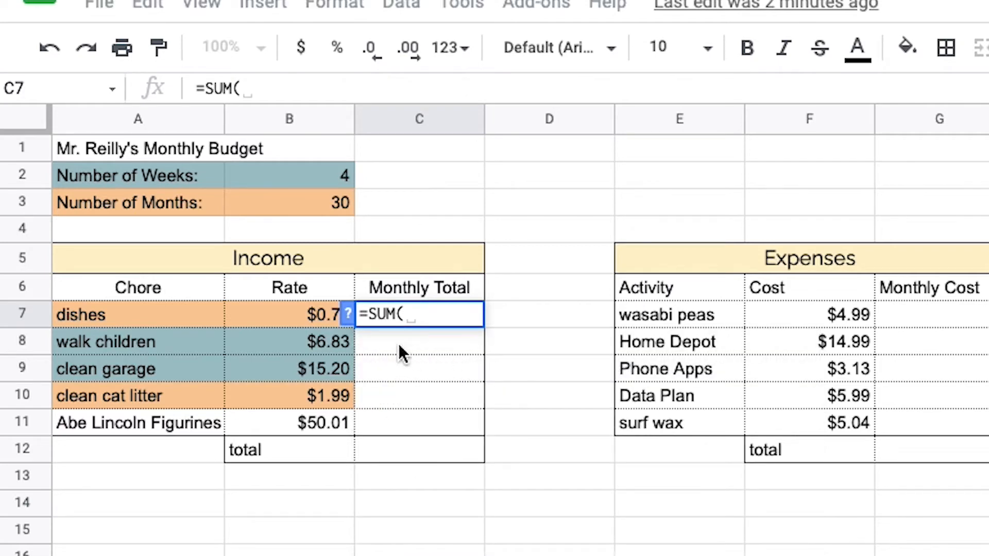
{"action": "left_click", "coordinate": [311, 317]}
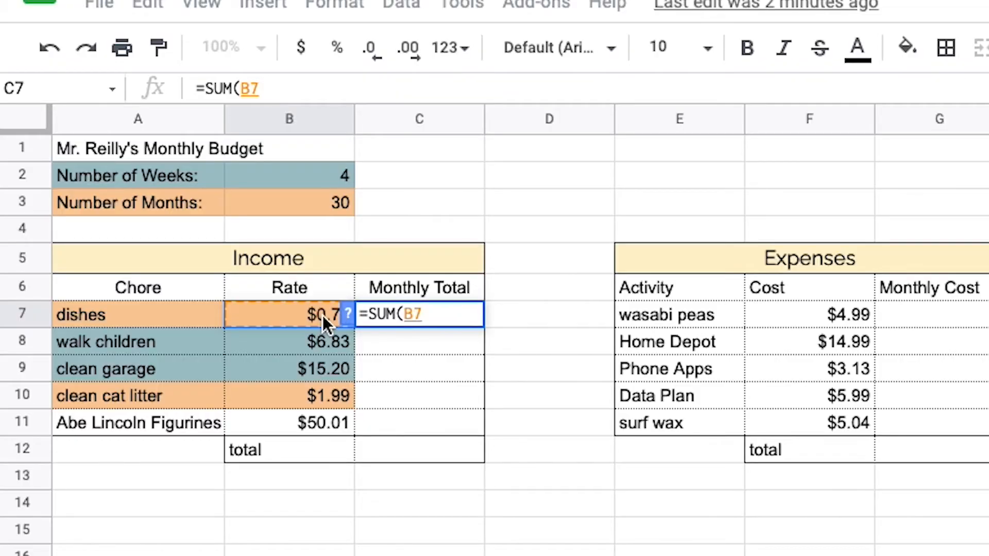
{"action": "type", "text": "*"}
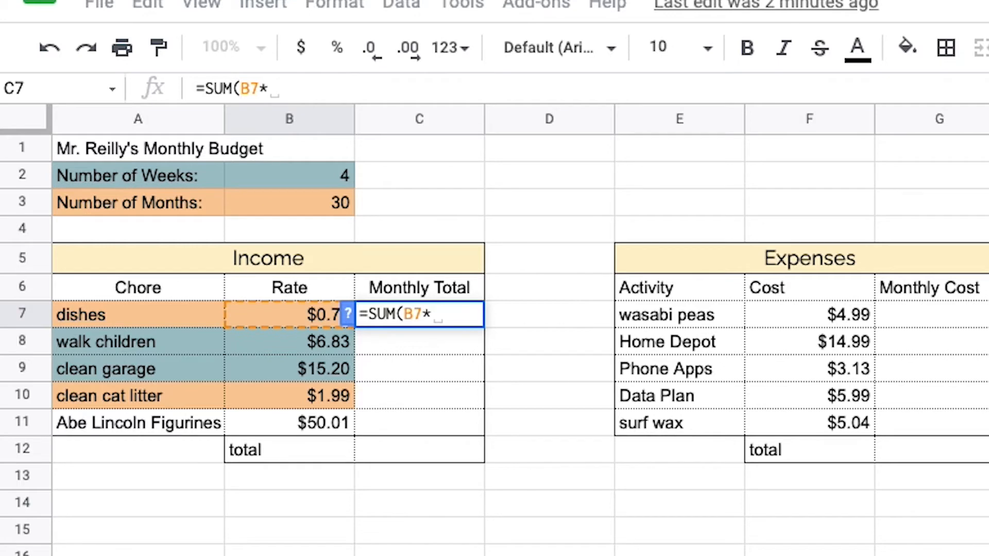
{"action": "left_click", "coordinate": [311, 199]}
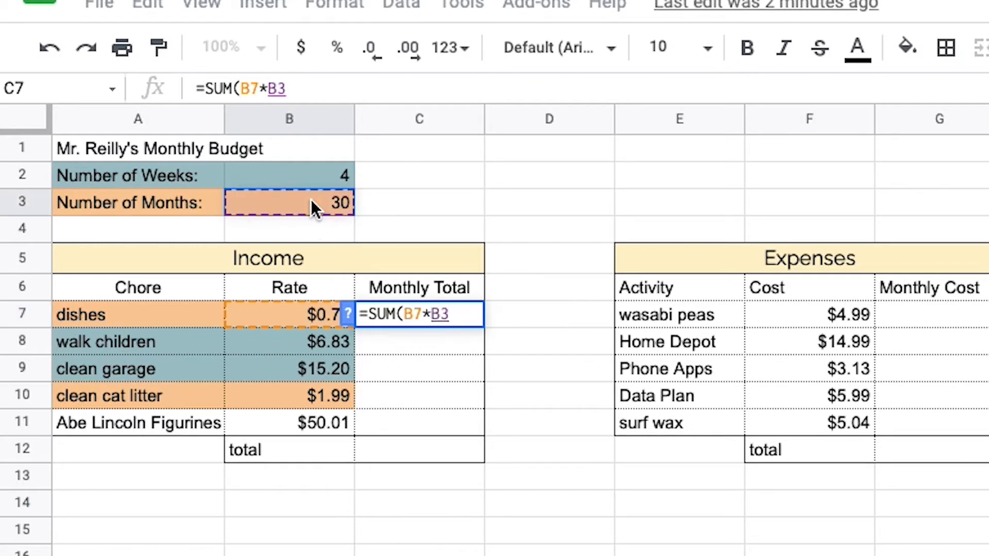
{"action": "type", "text": ")"}
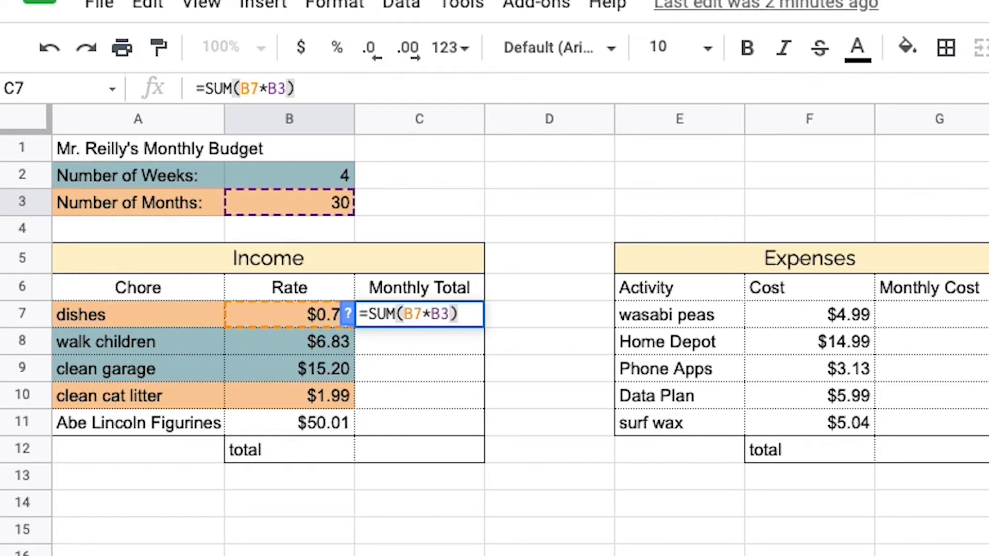
{"action": "key", "text": "Return"}
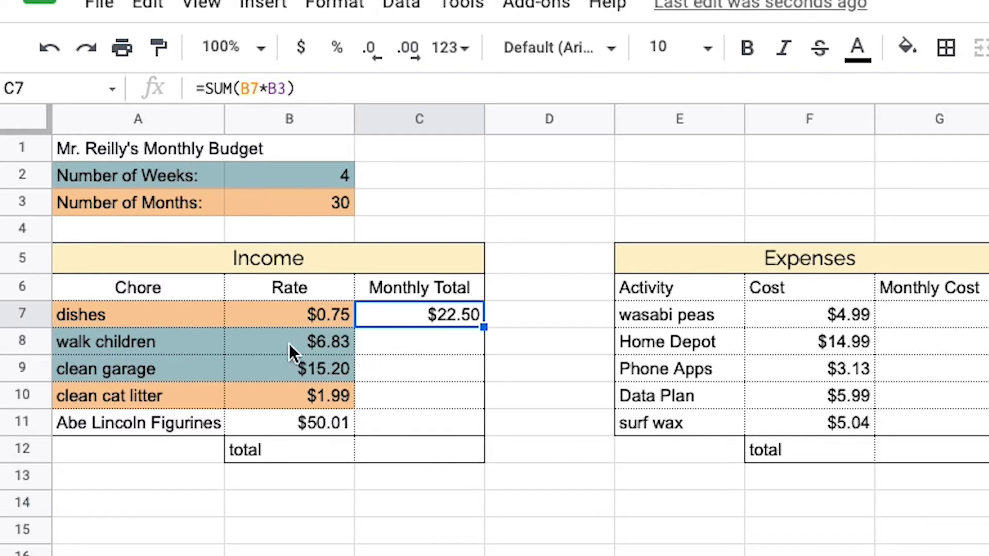
Step: Enter the formula =sum(B8*B2) in C8 to calculate the monthly total for walk children
{"action": "left_click", "coordinate": [273, 350]}
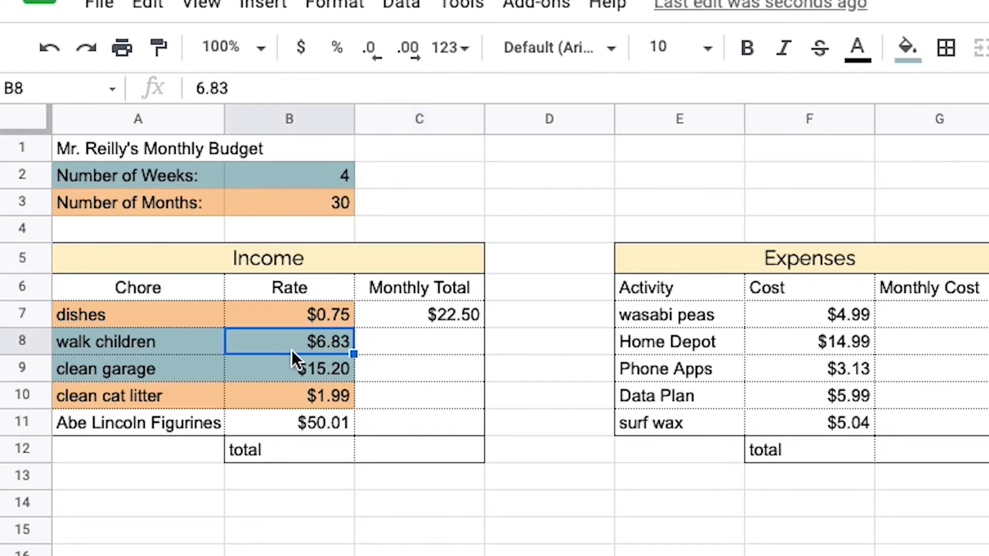
{"action": "left_click", "coordinate": [443, 352]}
{"action": "type", "text": "=sum"}
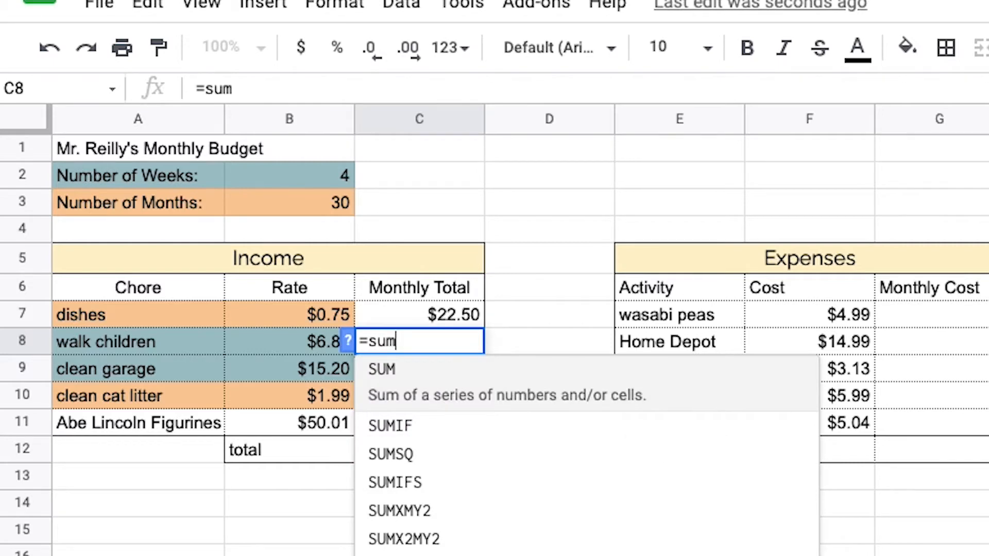
{"action": "type", "text": "("}
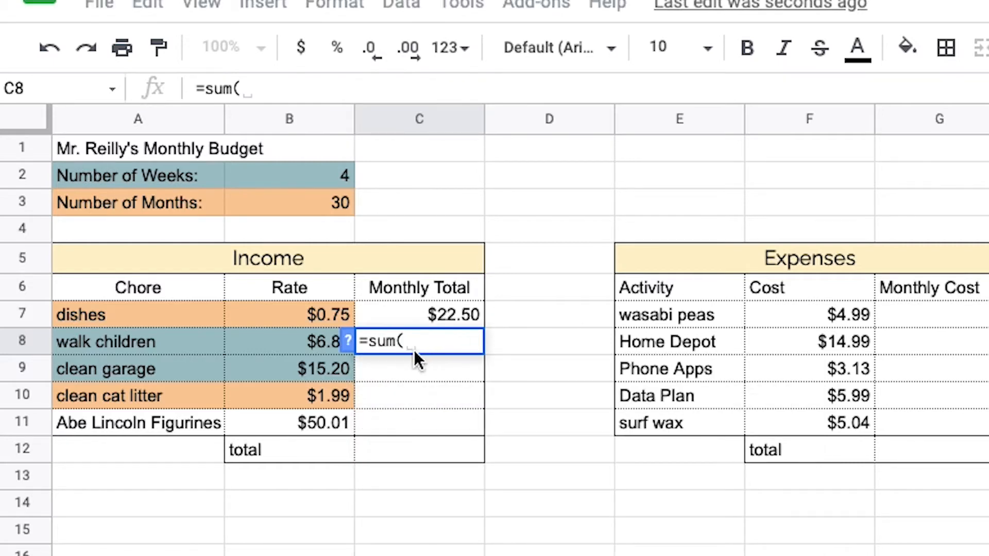
{"action": "left_click", "coordinate": [307, 340]}
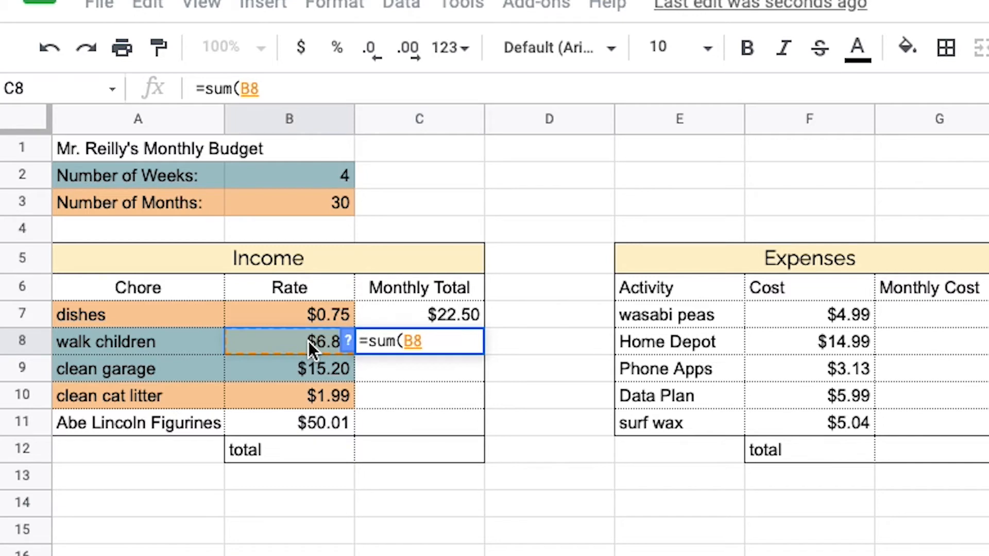
{"action": "type", "text": "*"}
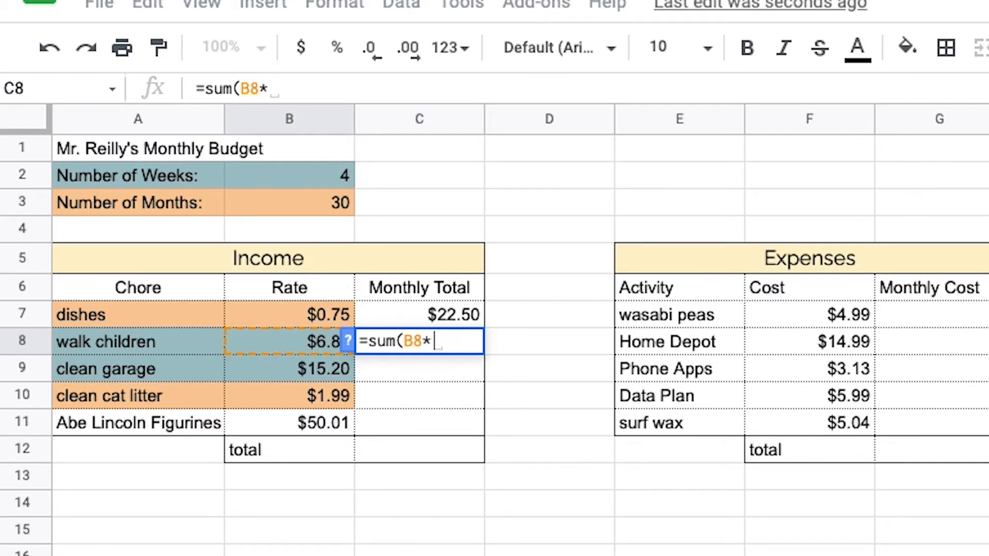
{"action": "left_click", "coordinate": [314, 172]}
{"action": "type", "text": ")"}
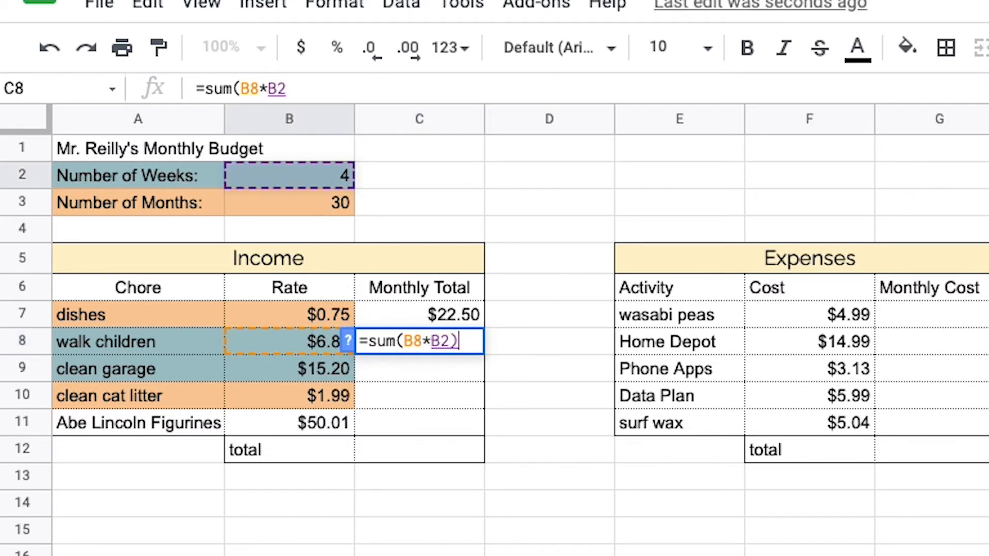
{"action": "key", "text": "Return"}
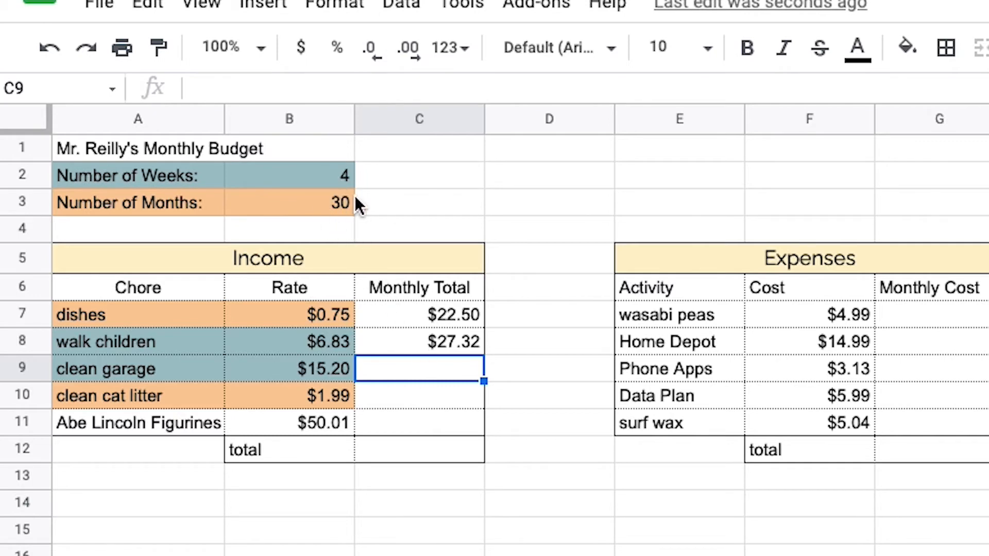
Step: Try entering 4 weeks as the Number of Weeks in B2 and check its effect on the formula in C8
{"action": "left_click", "coordinate": [347, 181]}
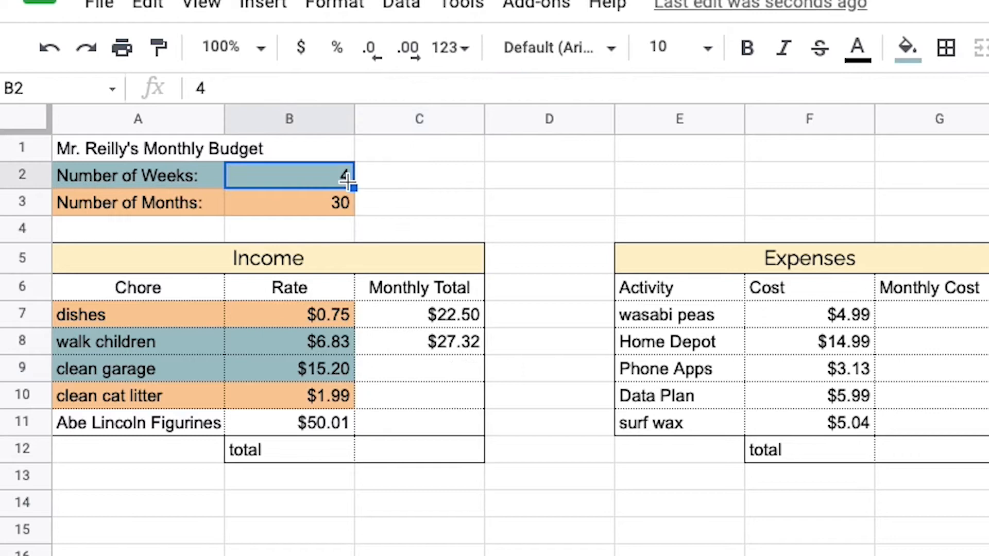
{"action": "left_click", "coordinate": [233, 91]}
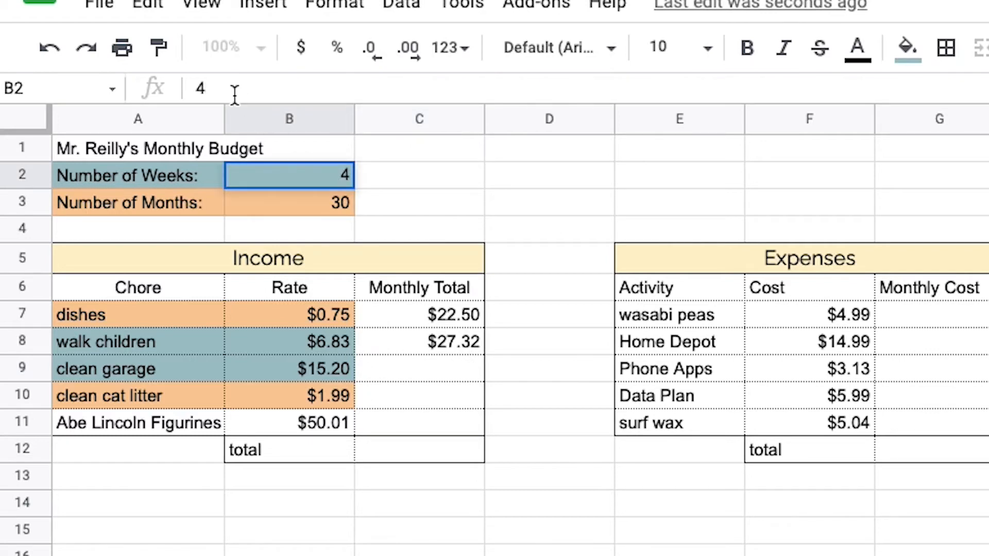
{"action": "type", "text": "weeks"}
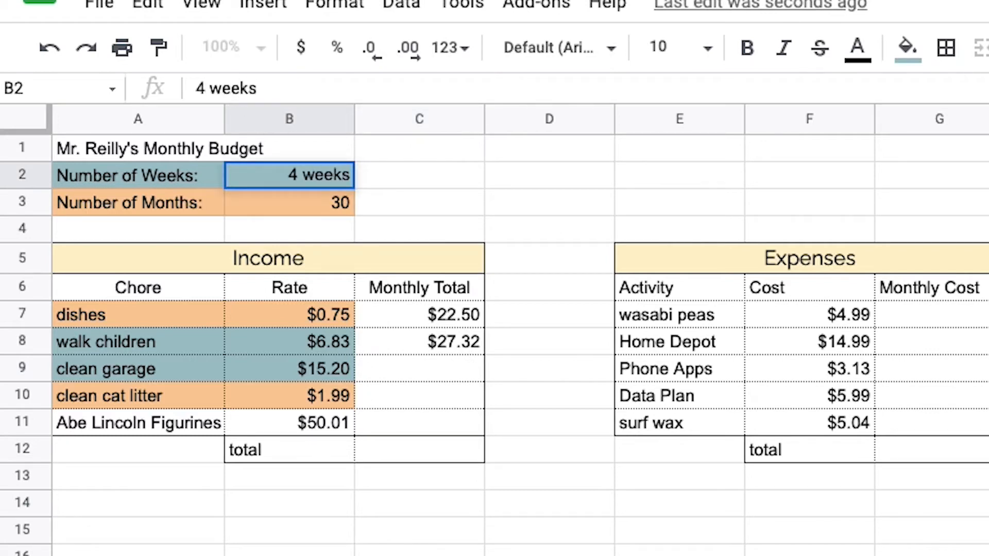
{"action": "key", "text": "Return"}
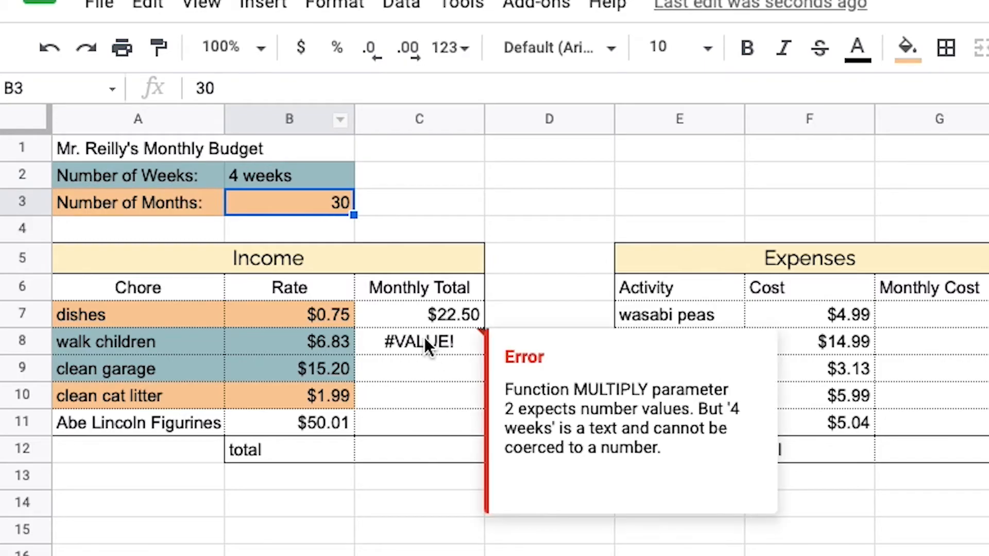
{"action": "left_click", "coordinate": [428, 336]}
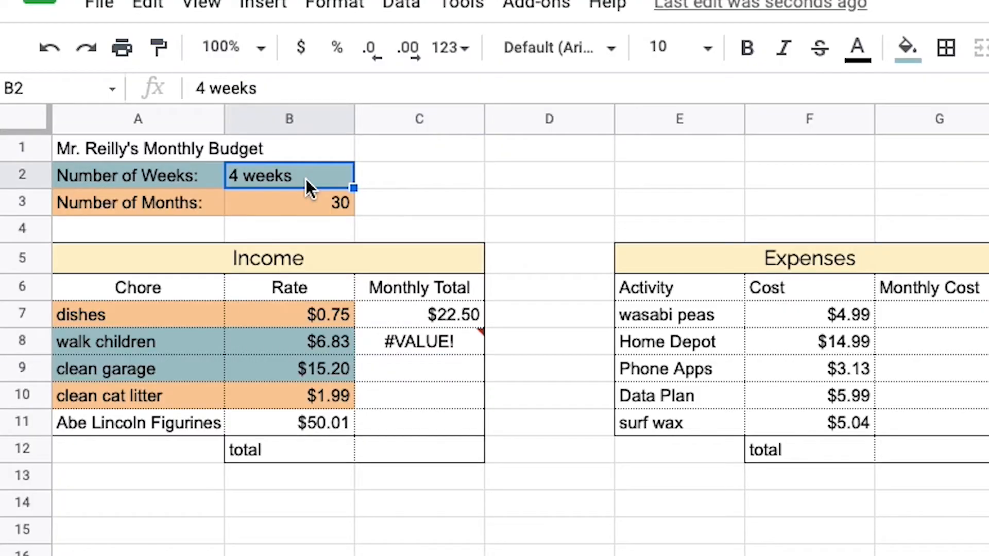
Step: Remove the word weeks from B2 so the cell holds only the number 4
{"action": "double_click", "coordinate": [306, 179]}
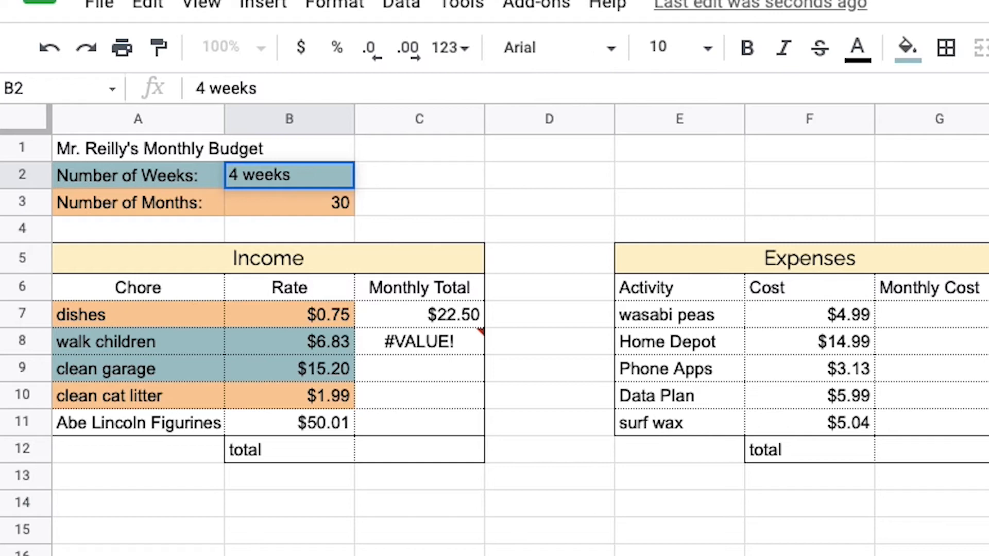
{"action": "key", "text": "BackSpace"}
{"action": "key", "text": "BackSpace"}
{"action": "key", "text": "BackSpace"}
{"action": "key", "text": "BackSpace"}
{"action": "key", "text": "BackSpace"}
{"action": "key", "text": "Return"}
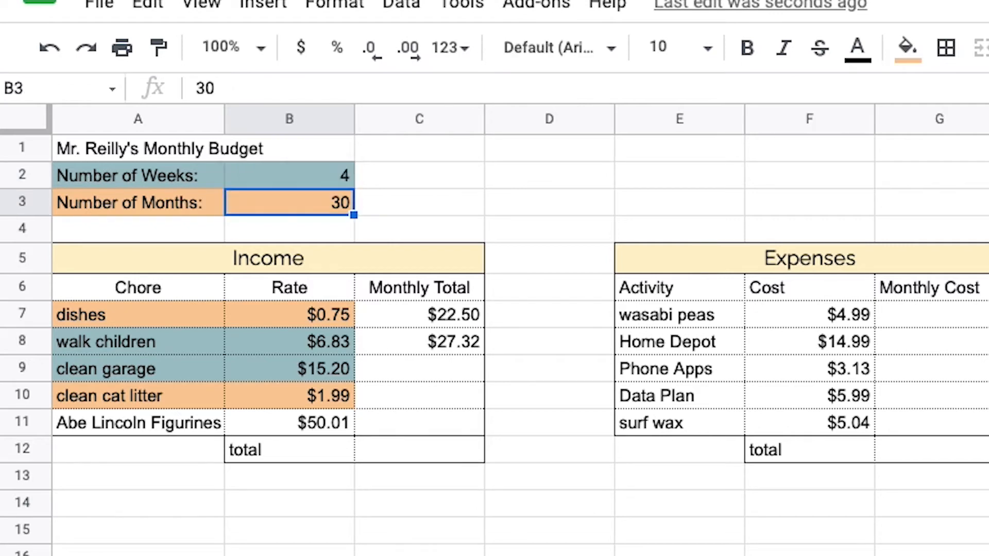
Step: Enter the formula =sum(B9*B2) in C9 to calculate the monthly total for clean garage
{"action": "left_click", "coordinate": [437, 364]}
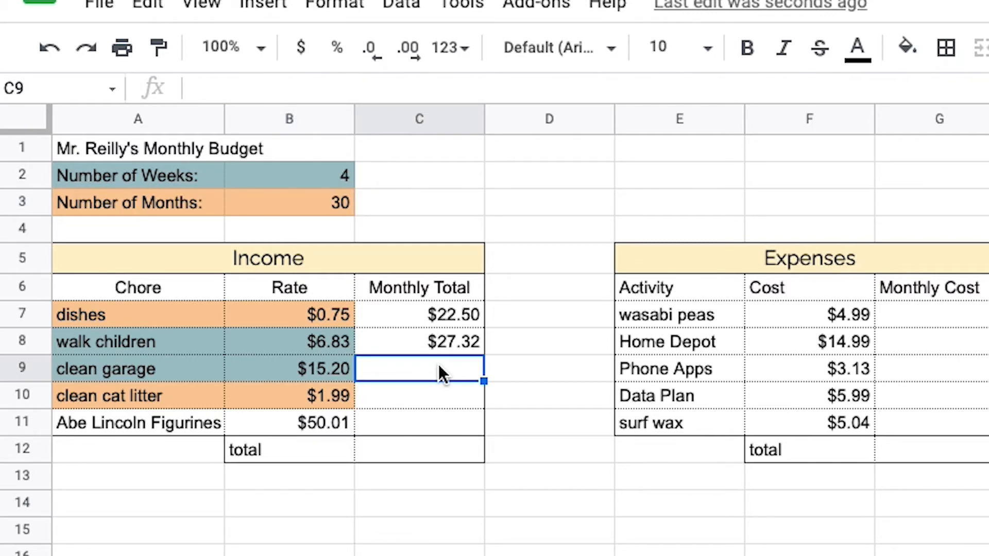
{"action": "type", "text": "=sum("}
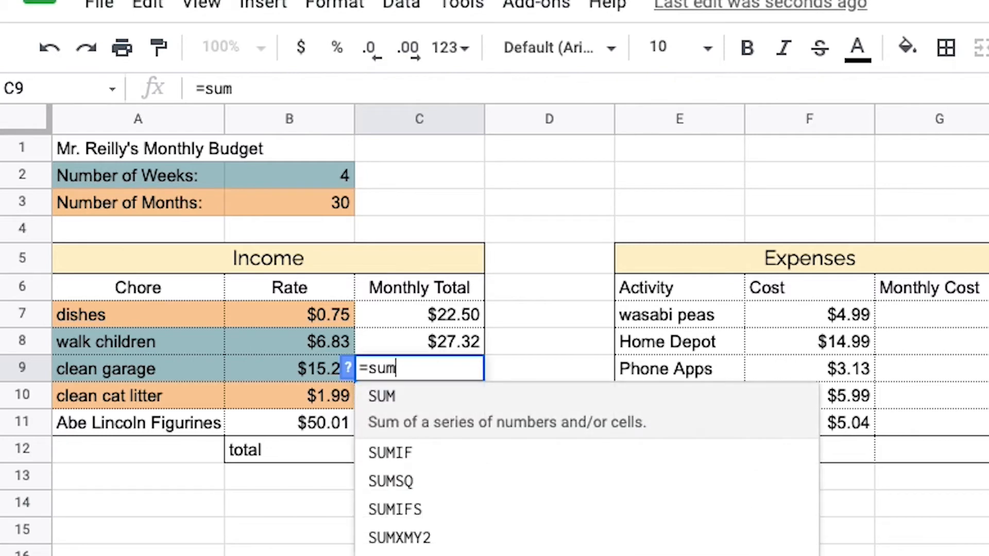
{"action": "left_click", "coordinate": [302, 369]}
{"action": "type", "text": "*"}
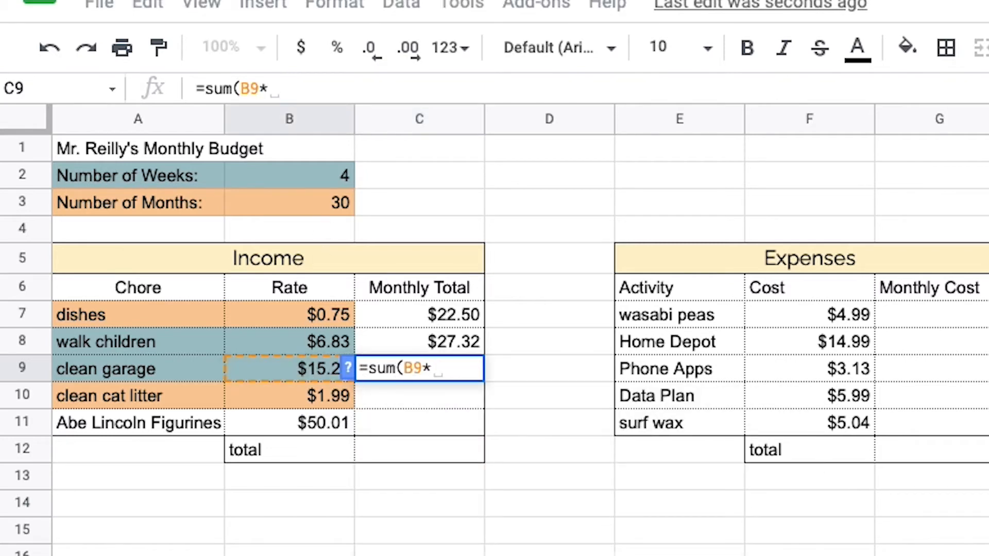
{"action": "left_click", "coordinate": [312, 178]}
{"action": "key", "text": "Return"}
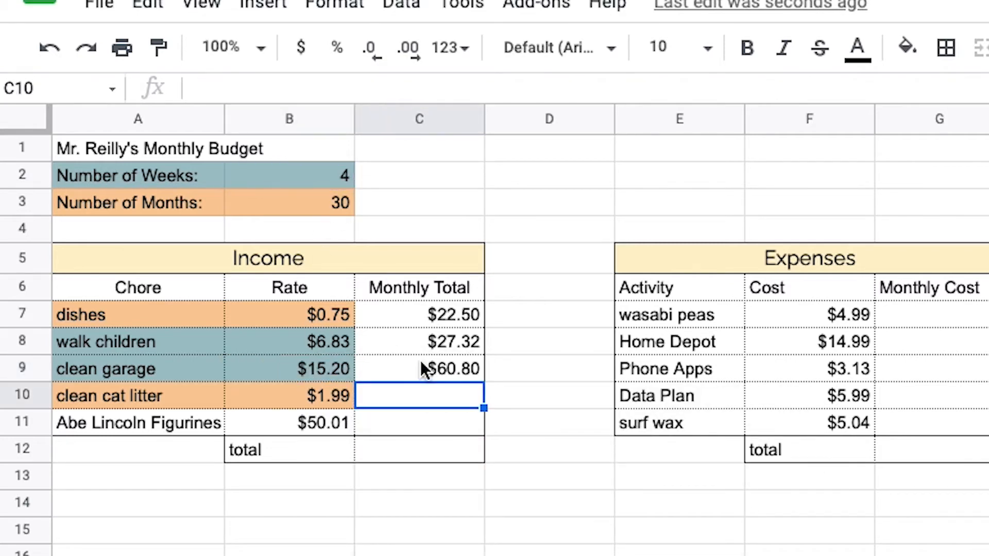
Step: Enter the formula =sum(B10*B3) in C10 to calculate the monthly total for clean cat litter
{"action": "type", "text": "=sum("}
{"action": "left_click", "coordinate": [318, 391]}
{"action": "type", "text": "*"}
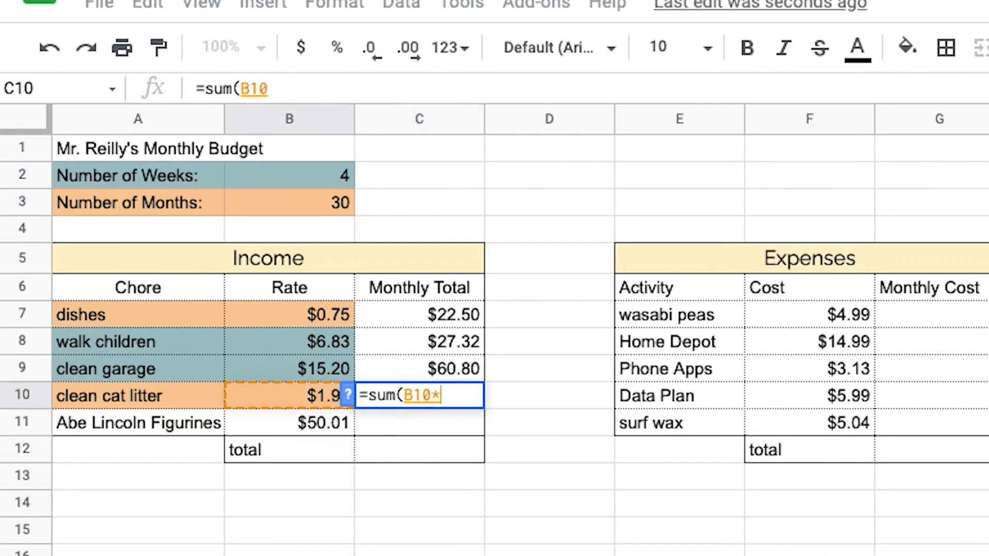
{"action": "left_click", "coordinate": [302, 207]}
{"action": "key", "text": "Return"}
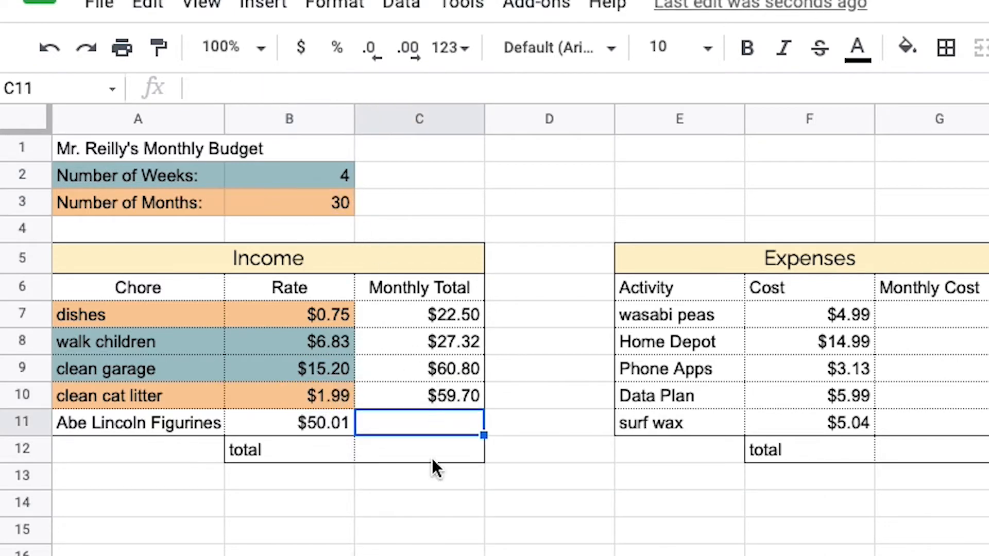
Step: Copy the Abe Lincoln Figurines rate from B11 into its Monthly Total cell C11
{"action": "left_click", "coordinate": [320, 421]}
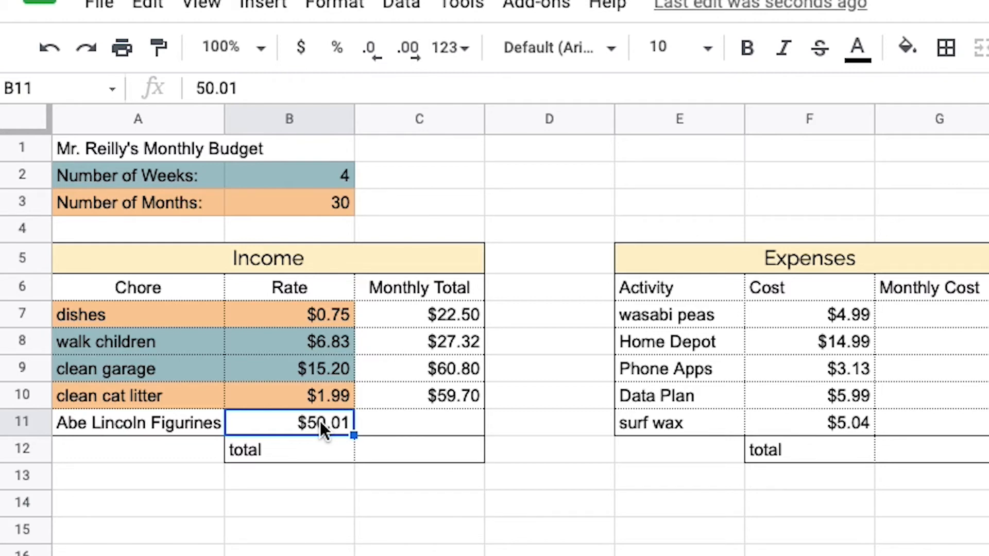
{"action": "key", "text": "ctrl+c"}
{"action": "left_click", "coordinate": [419, 426]}
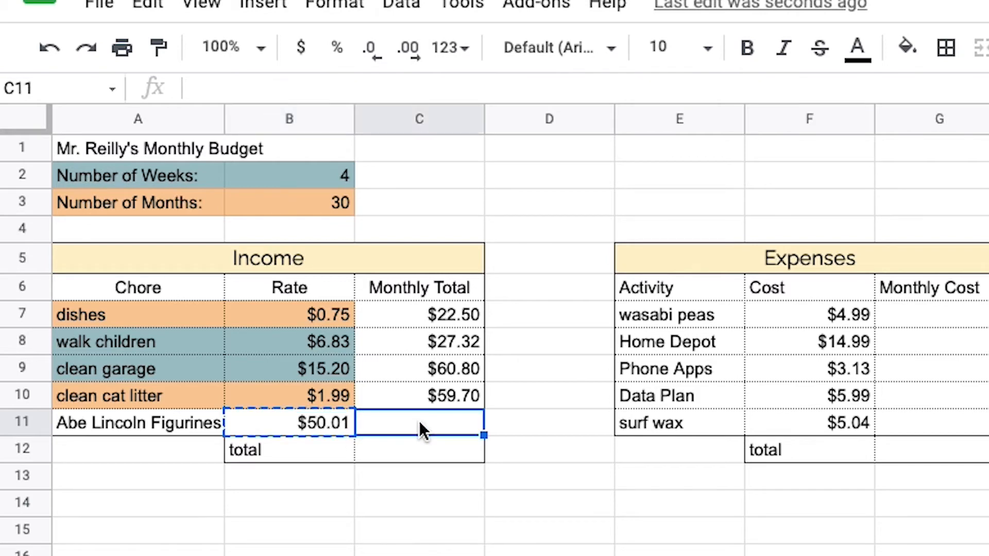
{"action": "key", "text": "ctrl+v"}
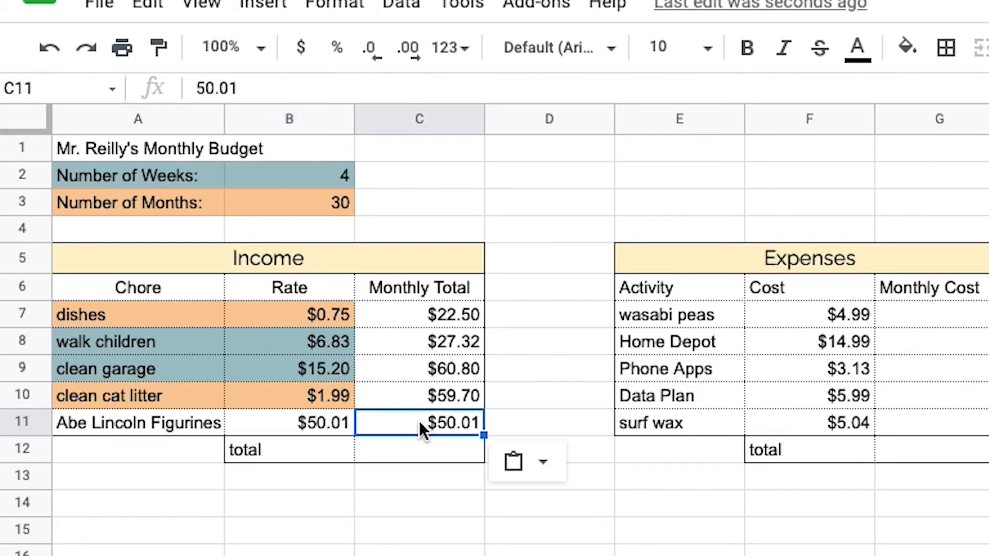
Step: Enter the formula =sum(C7:C11) in C12 to total the monthly income
{"action": "left_click", "coordinate": [435, 455]}
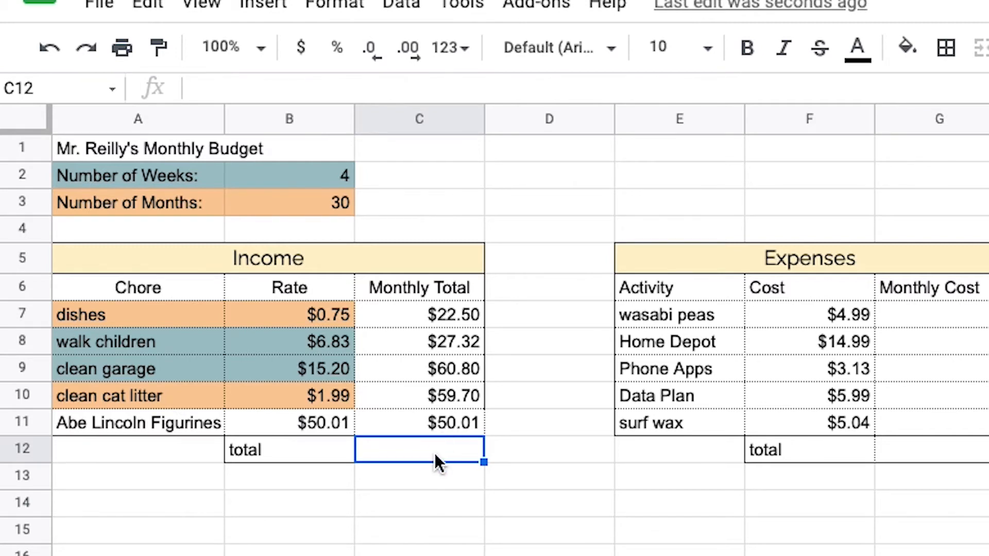
{"action": "type", "text": "="}
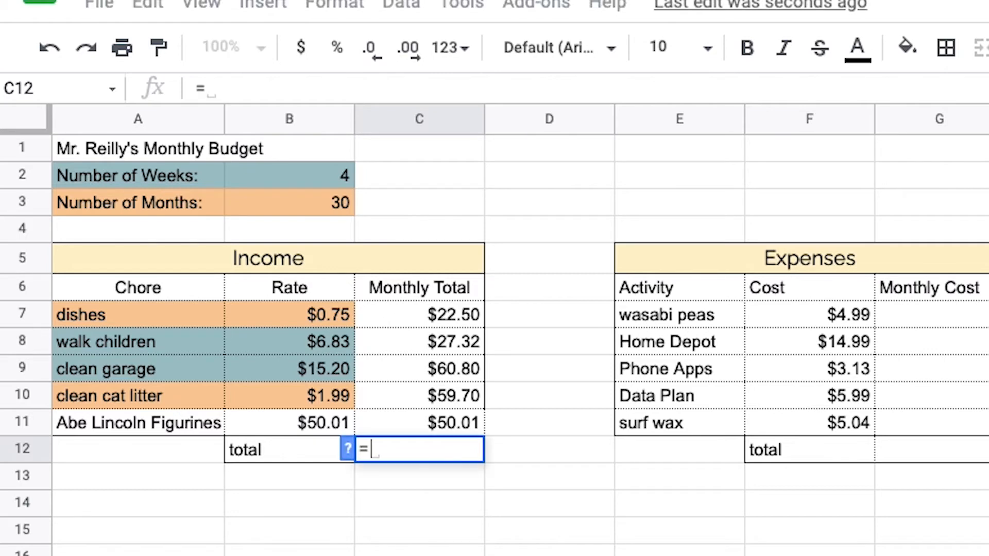
{"action": "type", "text": "sum("}
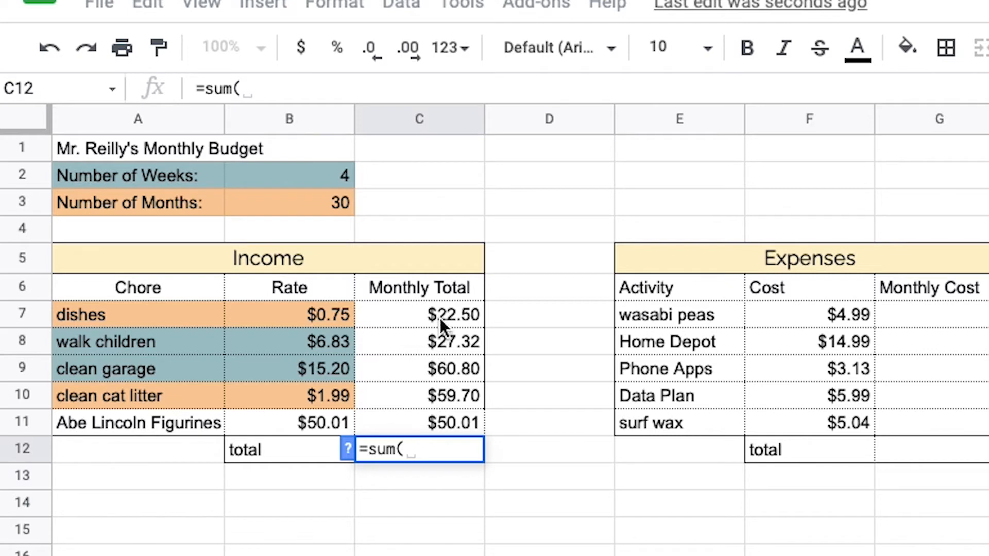
{"action": "left_click_drag", "start_coordinate": [440, 316], "coordinate": [437, 419]}
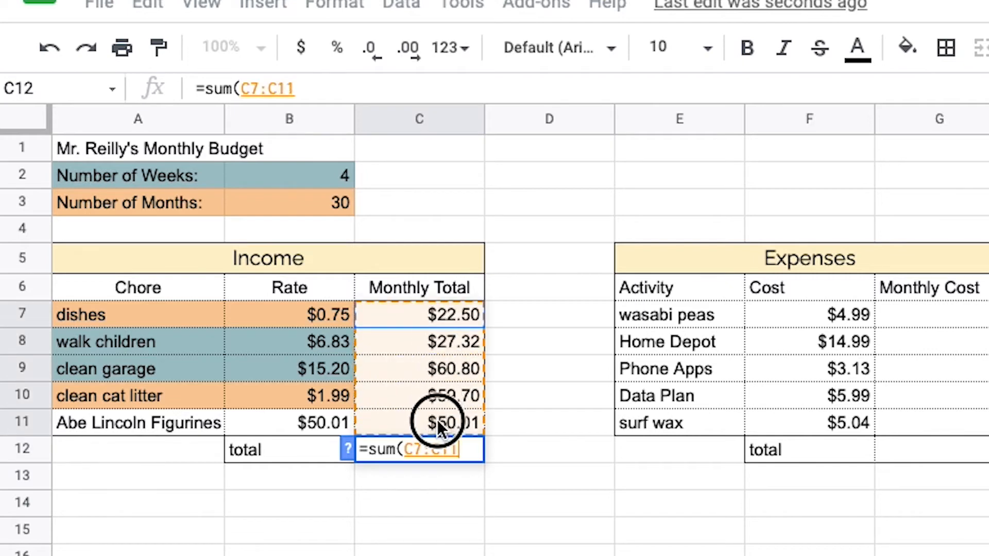
{"action": "type", "text": ")"}
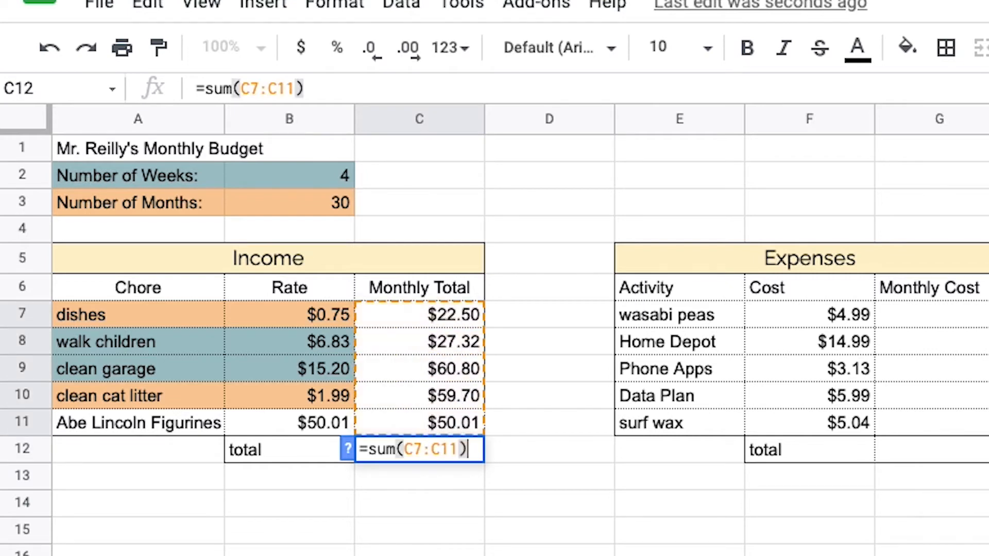
{"action": "key", "text": "Return"}
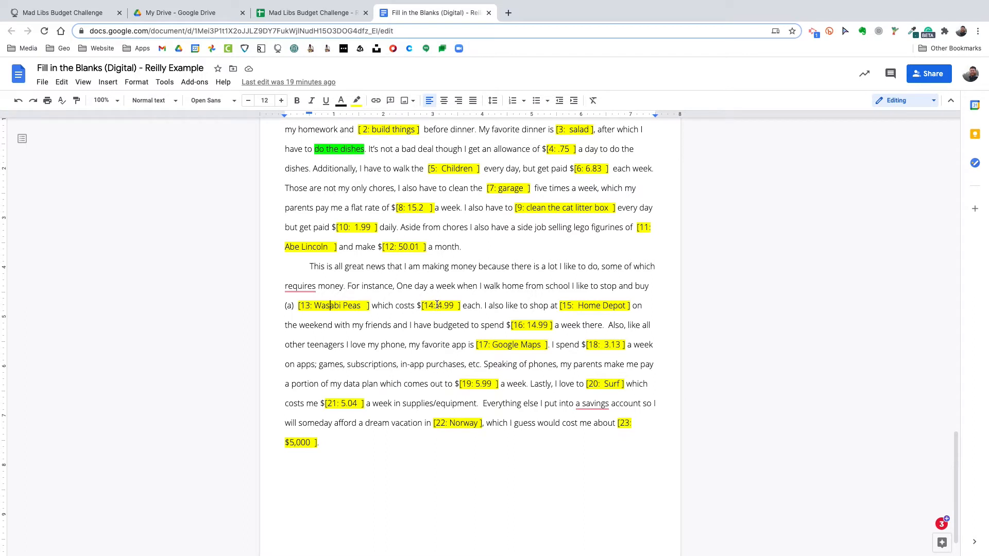
Step: Examine the Wasabi Peas and Home Depot entries in the Fill in the Blanks document for how often each cost occurs
{"action": "left_click", "coordinate": [462, 306], "text": "shift"}
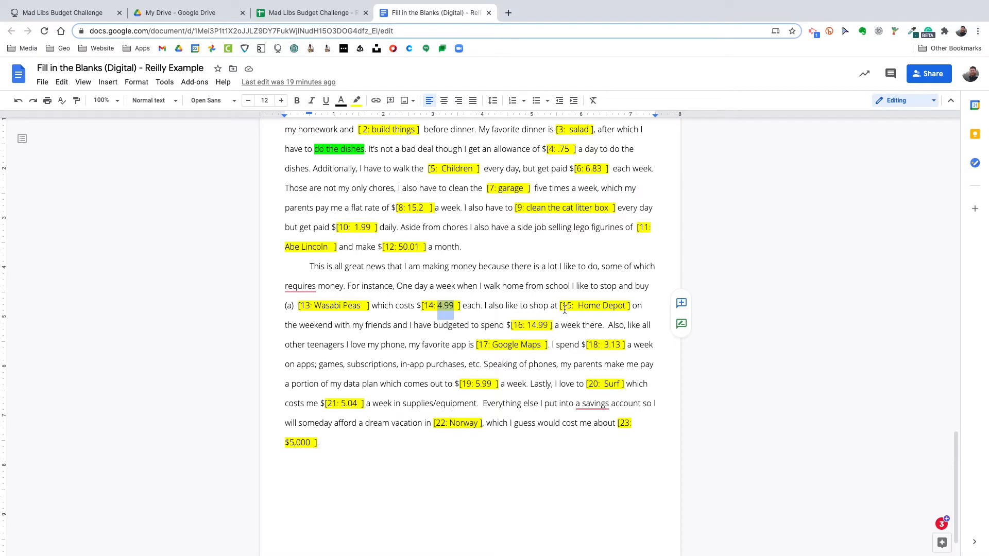
{"action": "left_click_drag", "start_coordinate": [582, 306], "coordinate": [616, 304]}
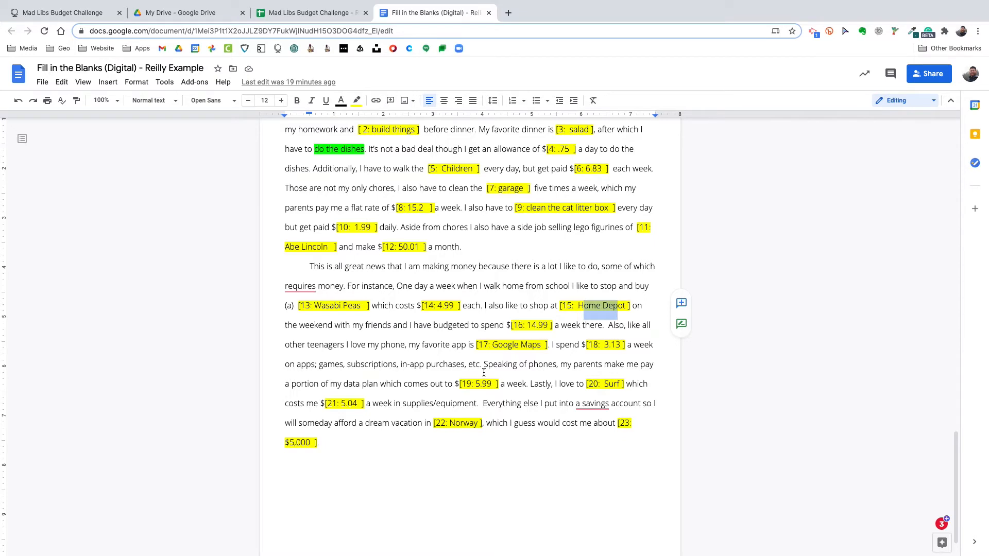
{"action": "left_click", "coordinate": [412, 266]}
Step: Return to the budget spreadsheet and fill the expense activities and costs in E7:F11 with the same teal as the Number of Weeks row
{"action": "left_click", "coordinate": [325, 14]}
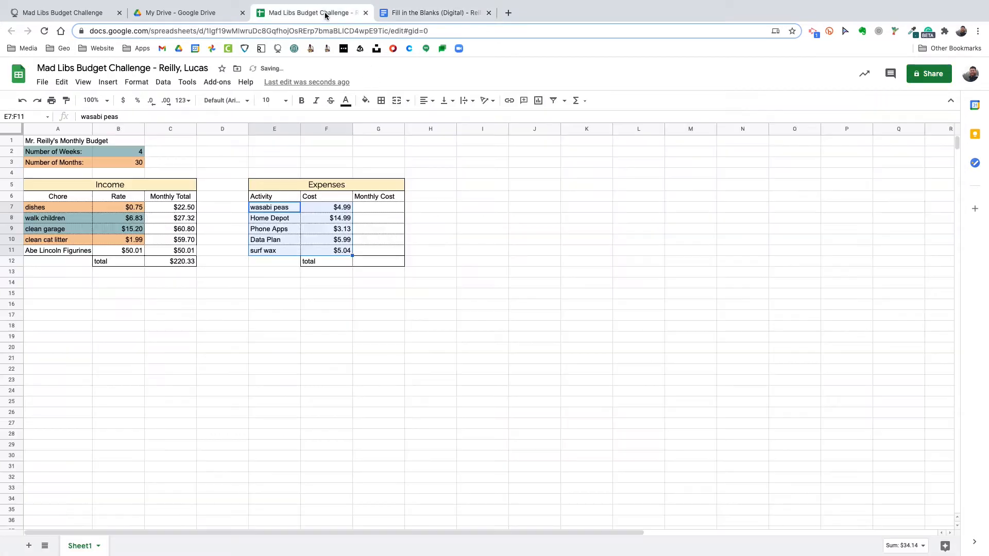
{"action": "left_click", "coordinate": [305, 228]}
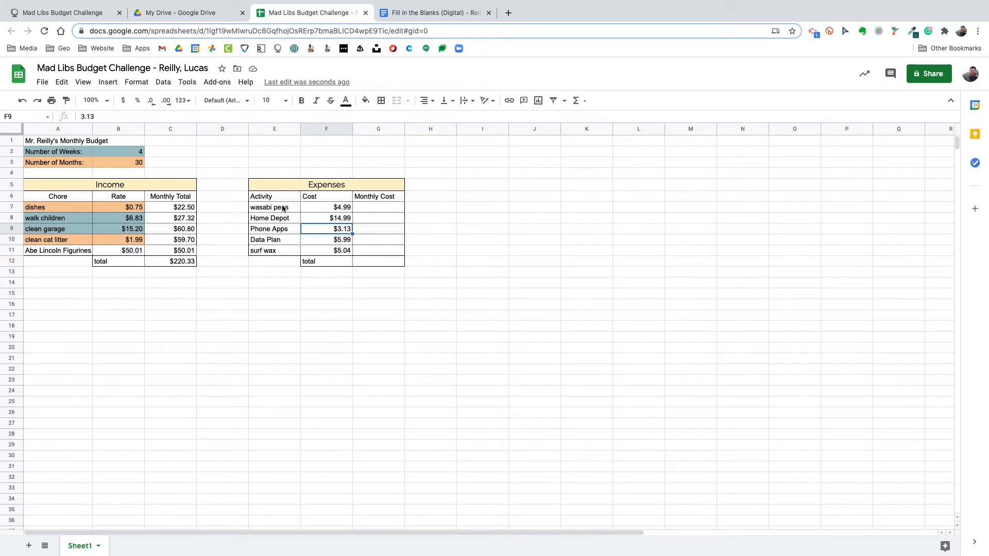
{"action": "left_click_drag", "start_coordinate": [260, 208], "coordinate": [335, 250]}
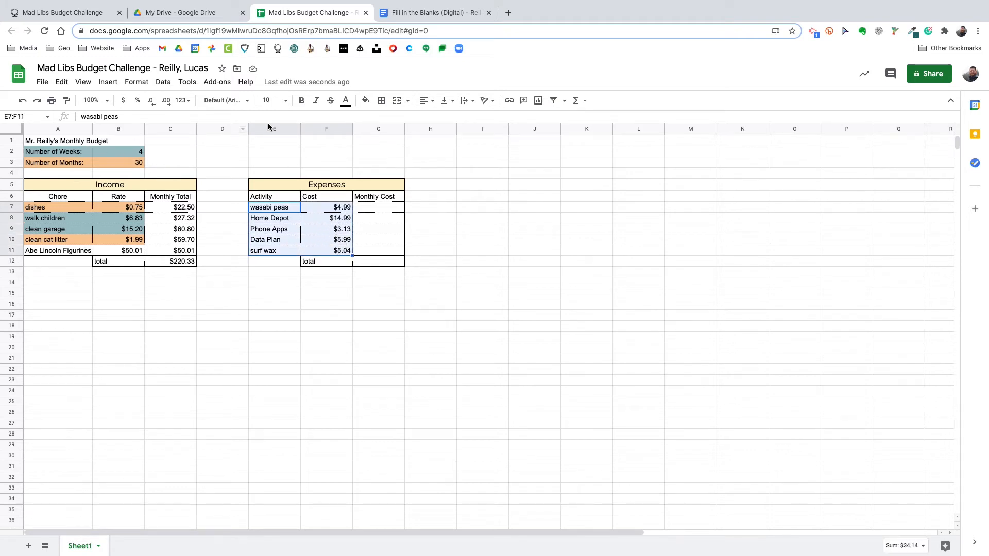
{"action": "left_click", "coordinate": [365, 101]}
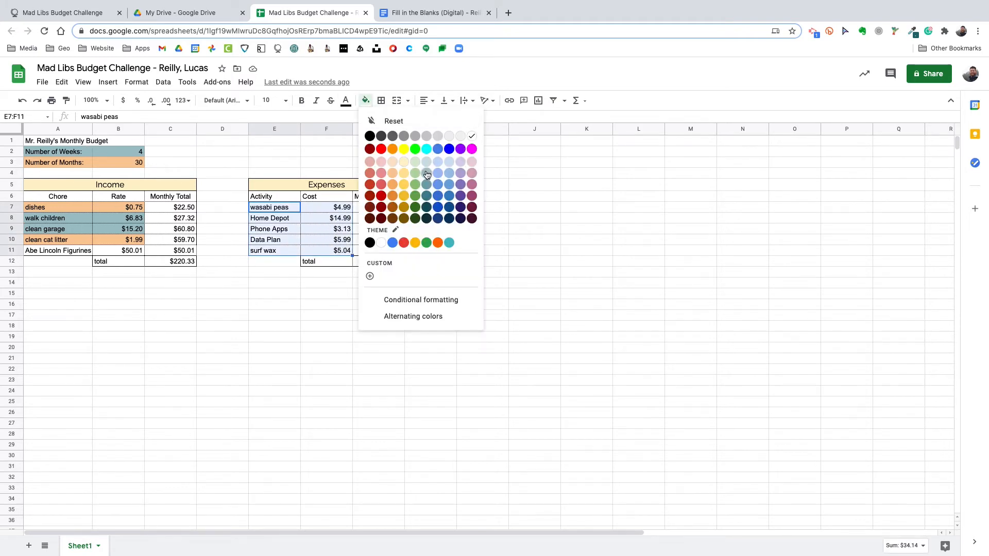
{"action": "left_click", "coordinate": [427, 173]}
{"action": "left_click", "coordinate": [380, 232]}
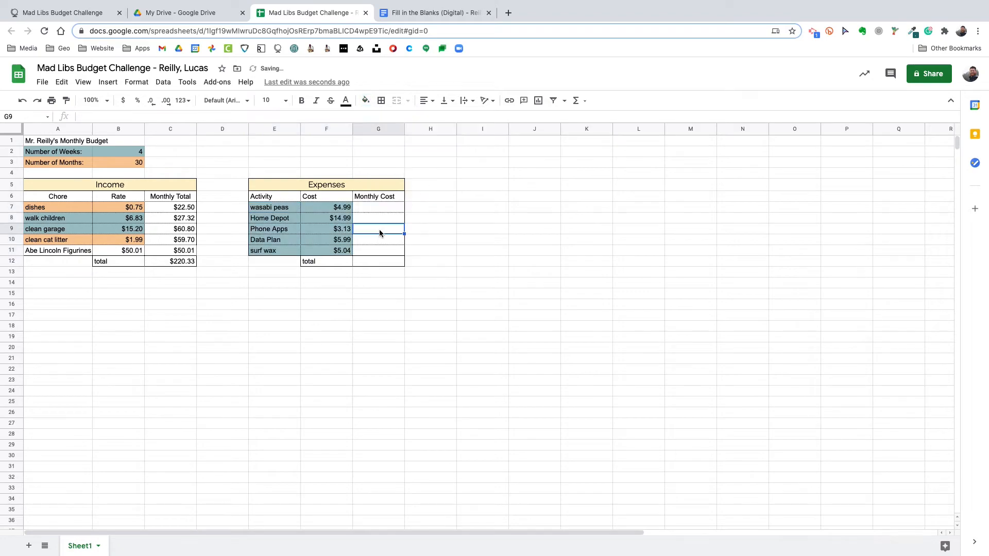
Step: Enter the formula =sum(F7*$B$2) in G7 to calculate the monthly cost of wasabi peas with a fixed reference to the weeks
{"action": "left_click", "coordinate": [373, 209]}
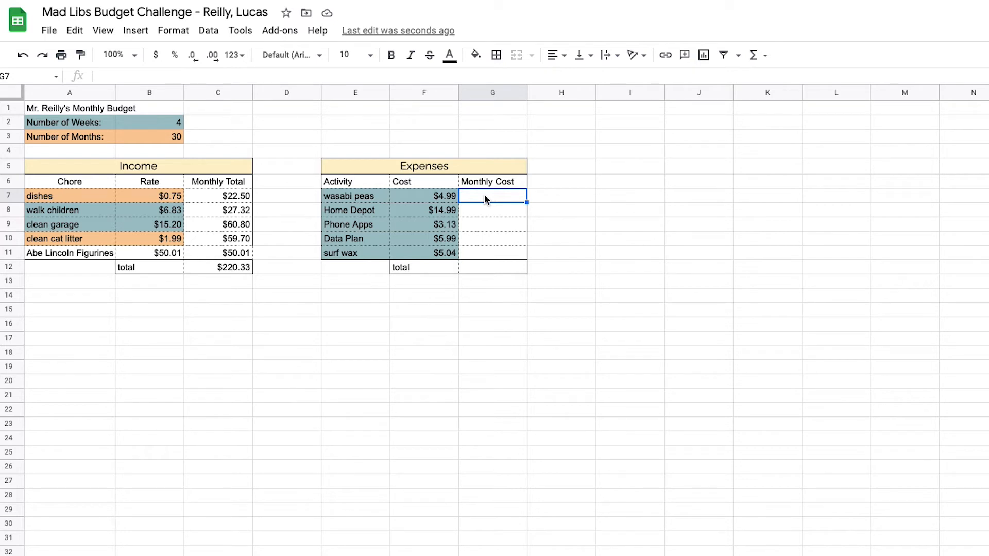
{"action": "type", "text": "=sum("}
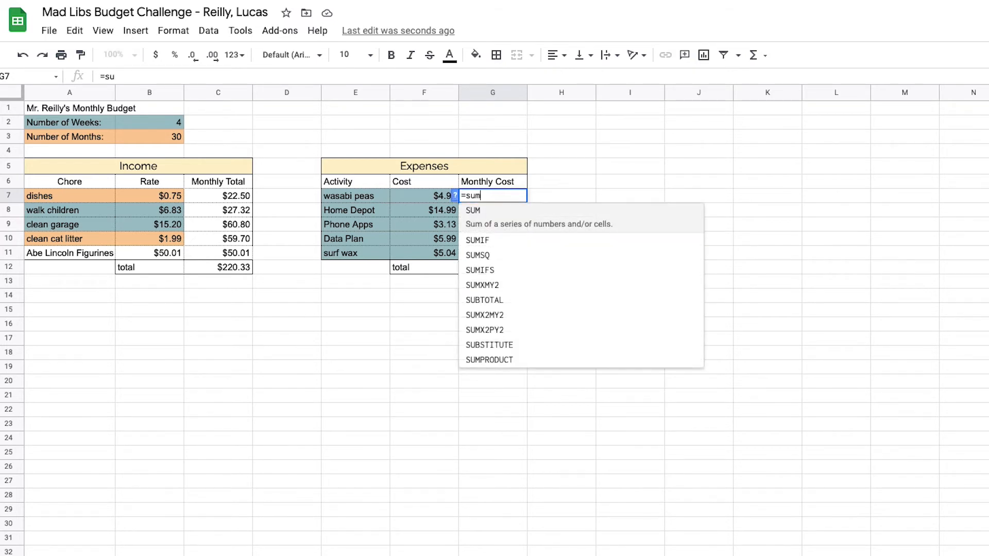
{"action": "left_click", "coordinate": [428, 200]}
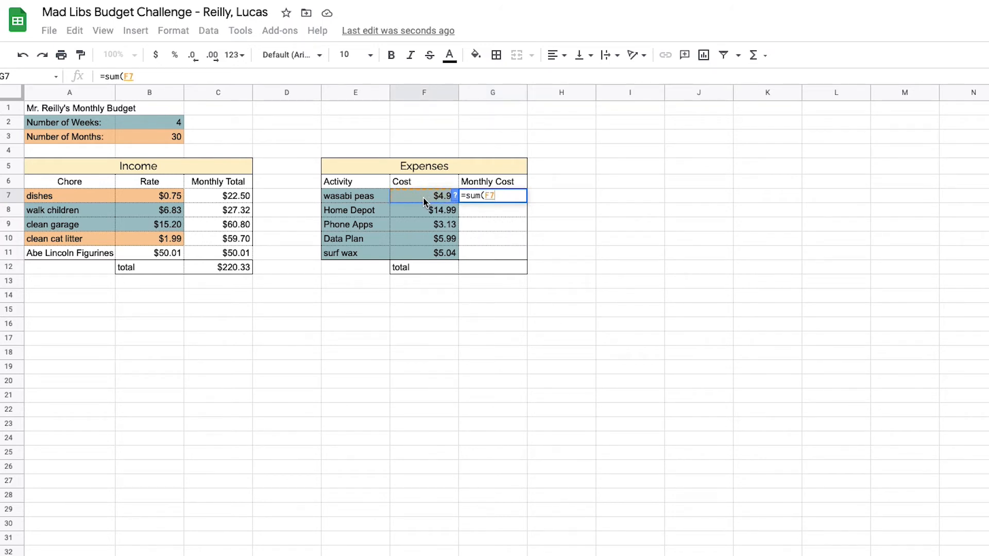
{"action": "type", "text": "*"}
{"action": "left_click", "coordinate": [169, 126]}
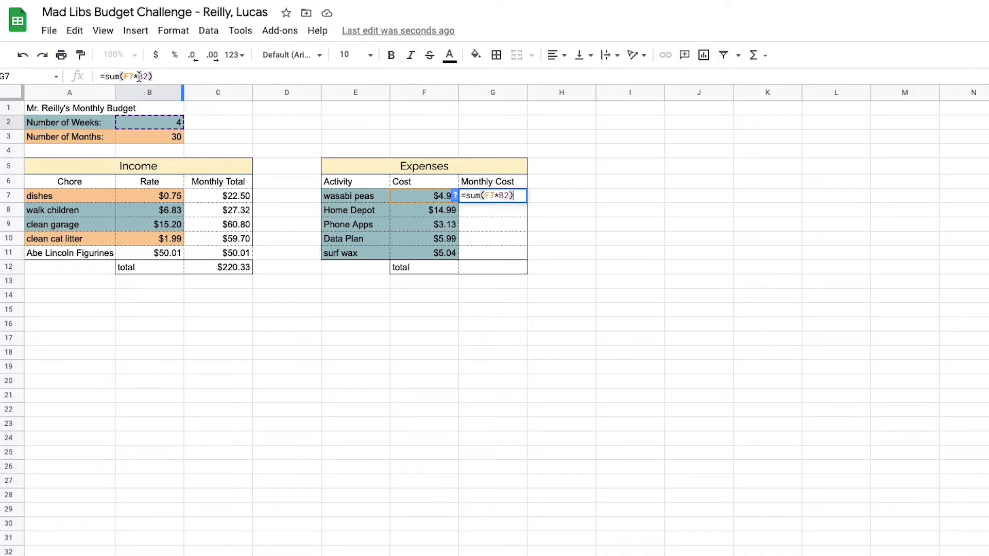
{"action": "left_click", "coordinate": [139, 76]}
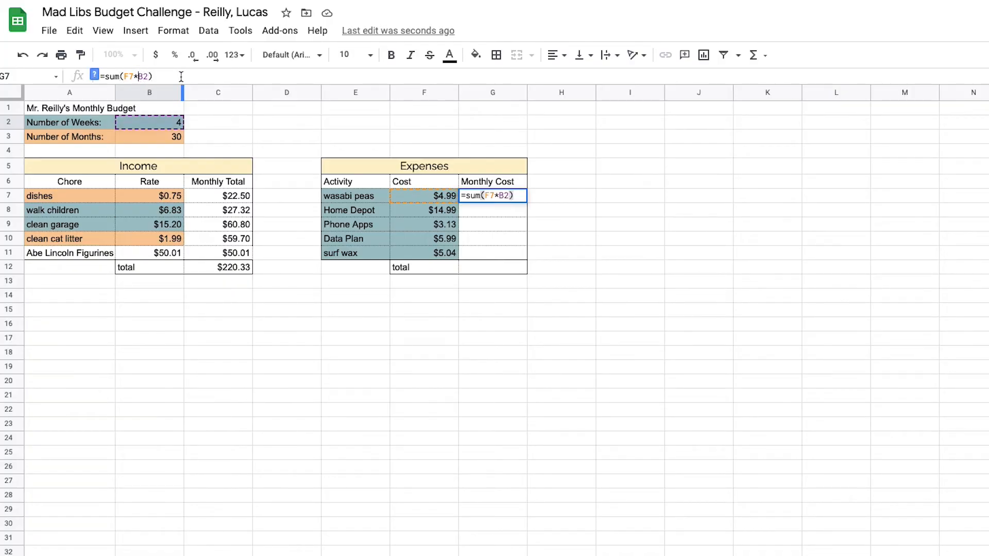
{"action": "type", "text": "$B"}
{"action": "type", "text": "$19.96"}
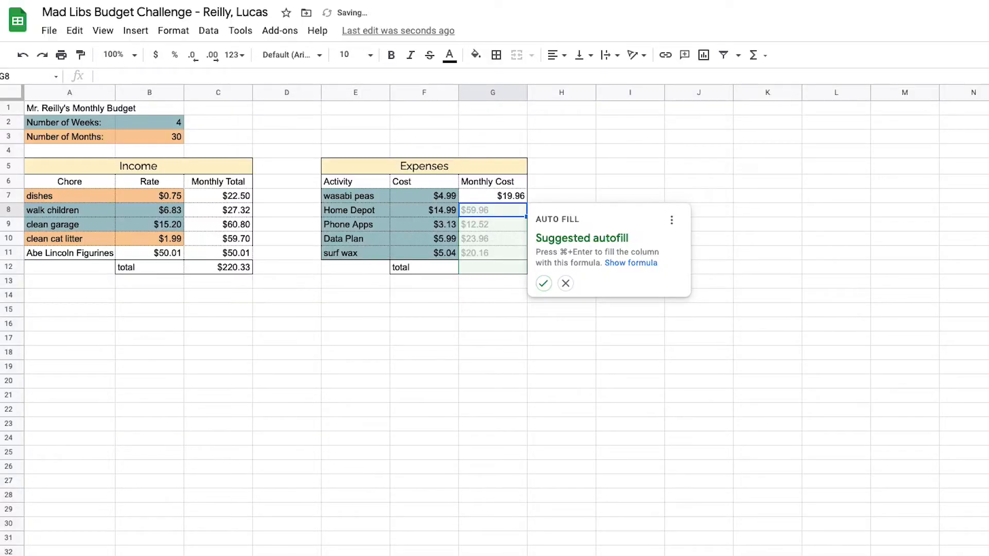
Step: Review the wasabi peas formula in G7 and fill it down through G11 for the remaining expenses
{"action": "left_click", "coordinate": [508, 200]}
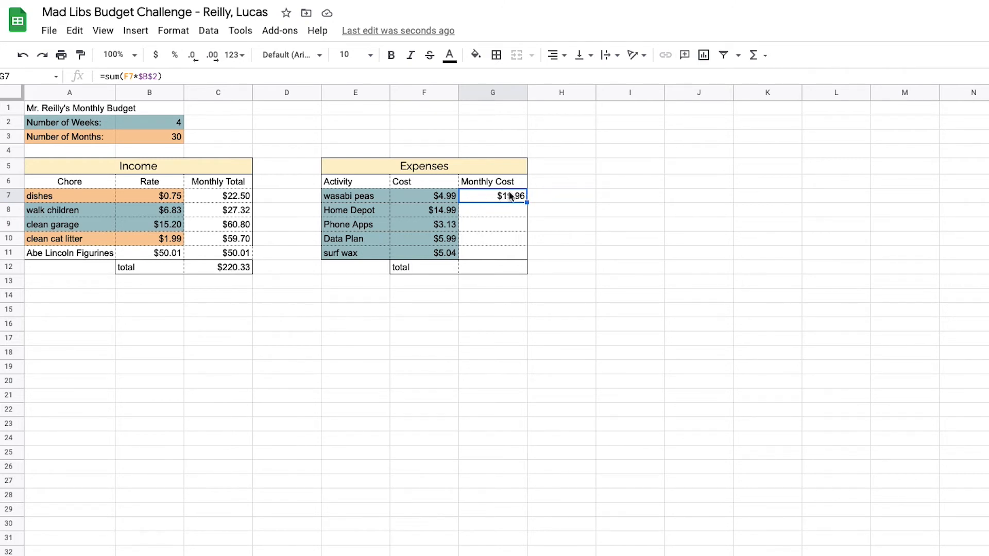
{"action": "left_click", "coordinate": [157, 76]}
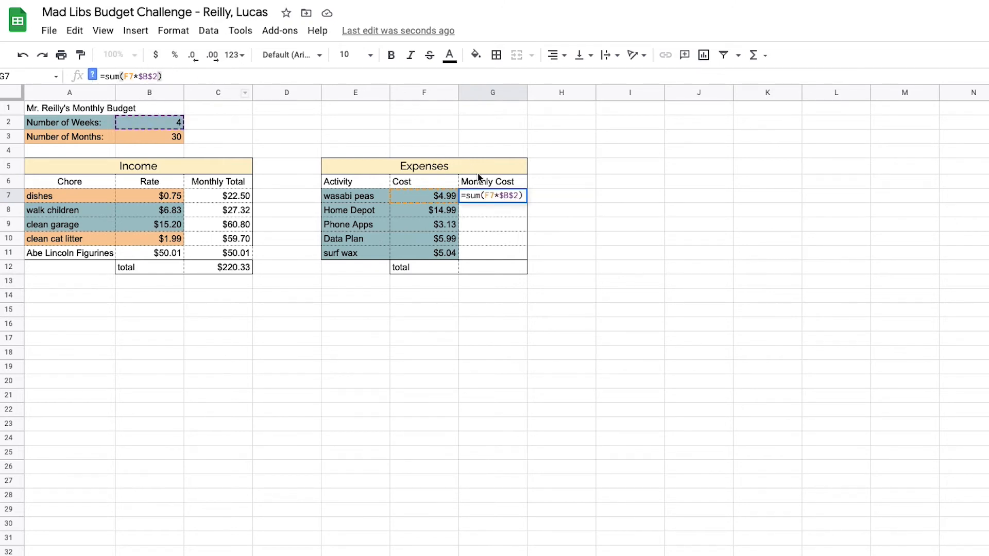
{"action": "left_click", "coordinate": [491, 229]}
{"action": "left_click", "coordinate": [501, 201]}
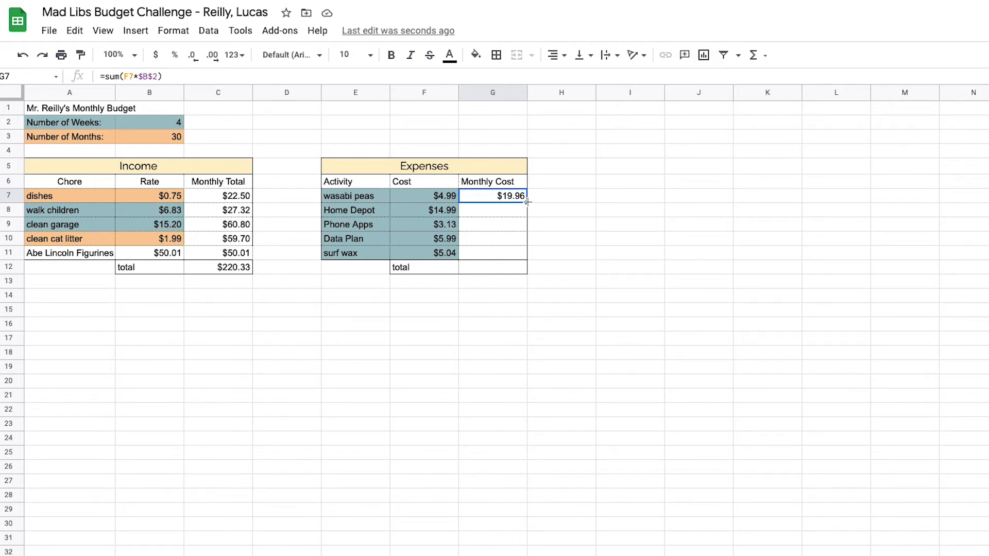
{"action": "left_click_drag", "start_coordinate": [527, 201], "coordinate": [530, 253]}
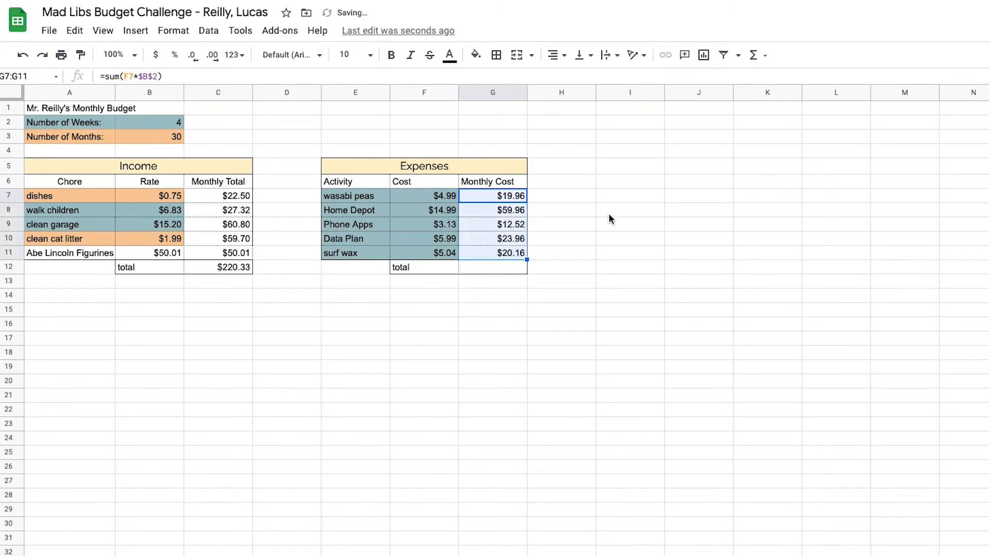
Step: Enter the formula =sum(G7:G11) in G12 to total the monthly expenses
{"action": "left_click", "coordinate": [501, 266]}
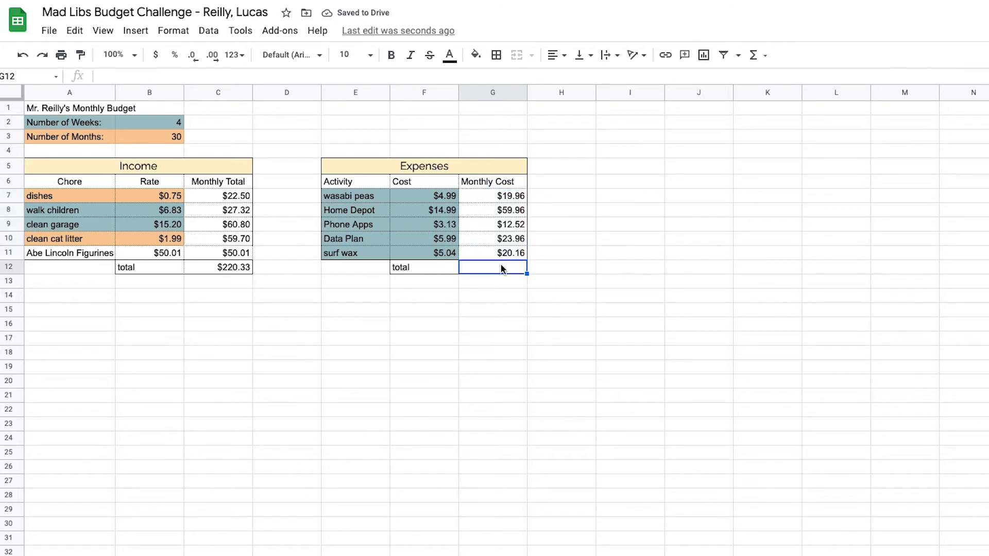
{"action": "type", "text": "=sum"}
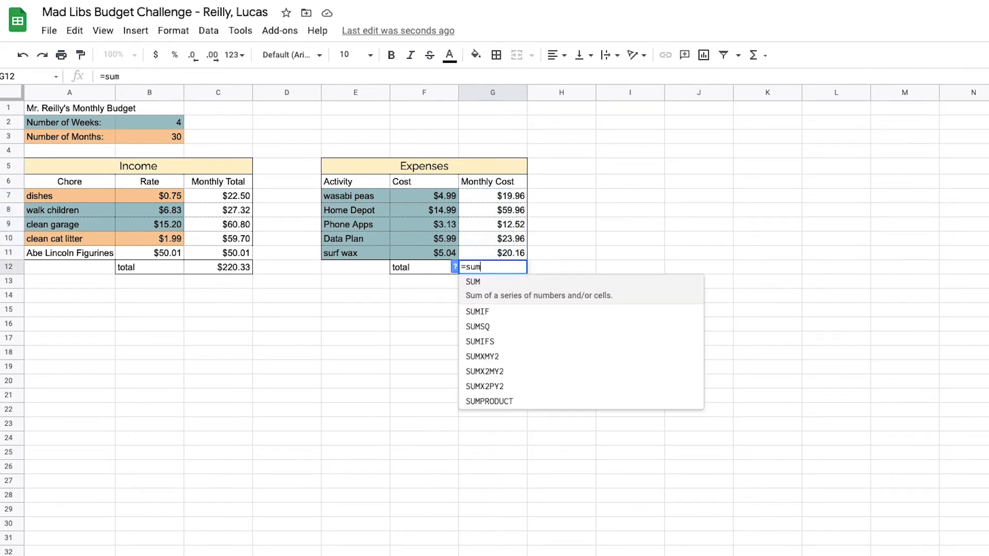
{"action": "type", "text": "("}
{"action": "left_click_drag", "start_coordinate": [505, 199], "coordinate": [505, 252]}
{"action": "type", "text": ")"}
{"action": "key", "text": "Return"}
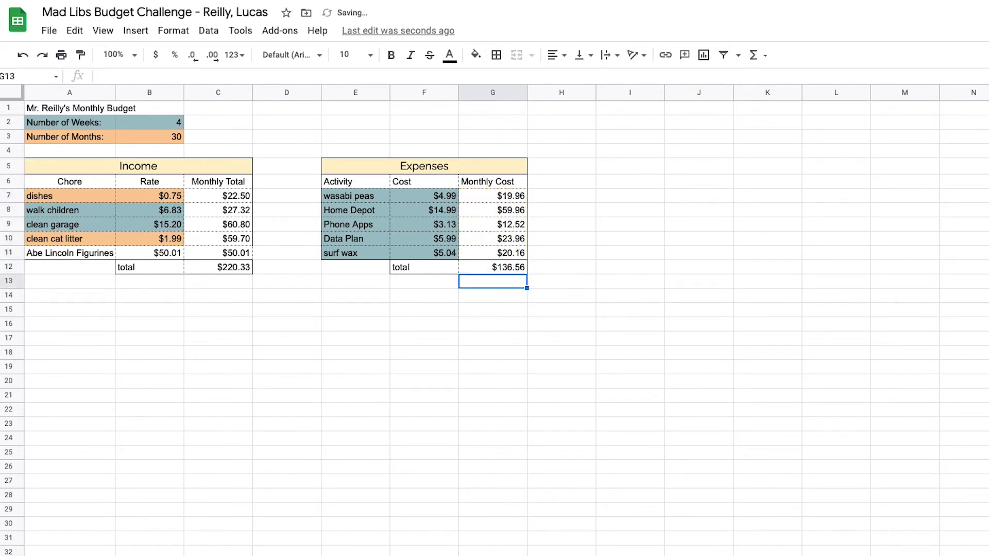
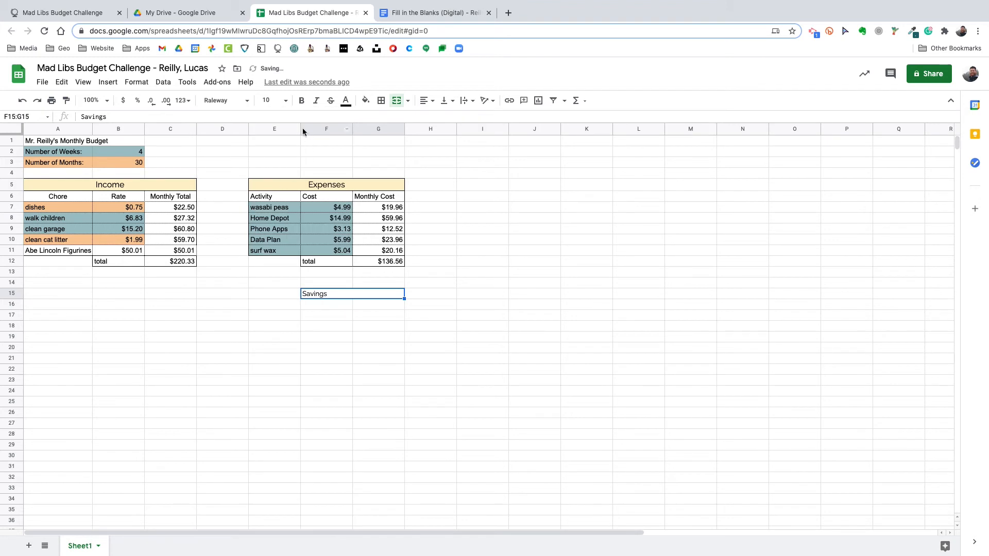
Step: Format the merged Savings heading in F15:G15 with font size 12, centered alignment and the light yellow fill of the other table headings
{"action": "left_click", "coordinate": [285, 100]}
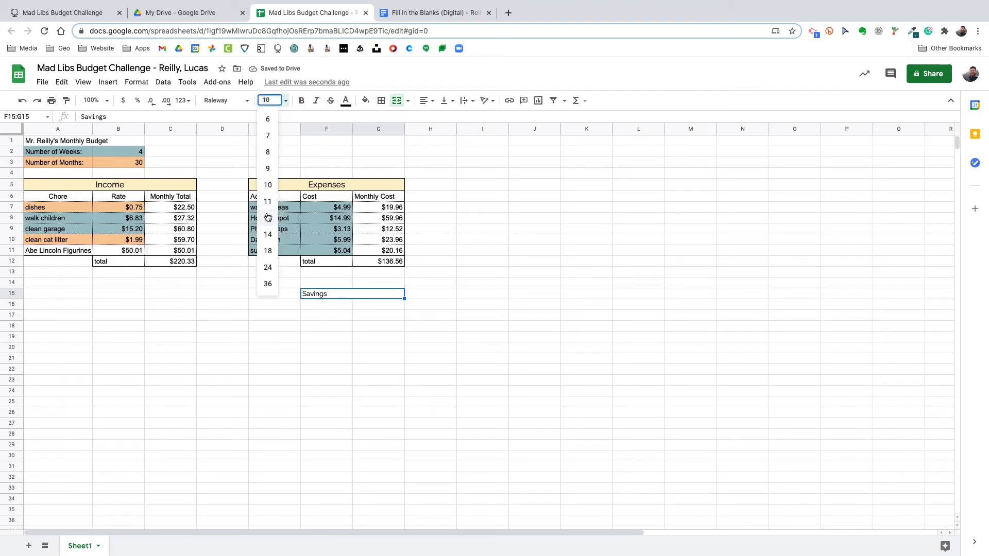
{"action": "left_click", "coordinate": [267, 218]}
{"action": "left_click", "coordinate": [423, 101]}
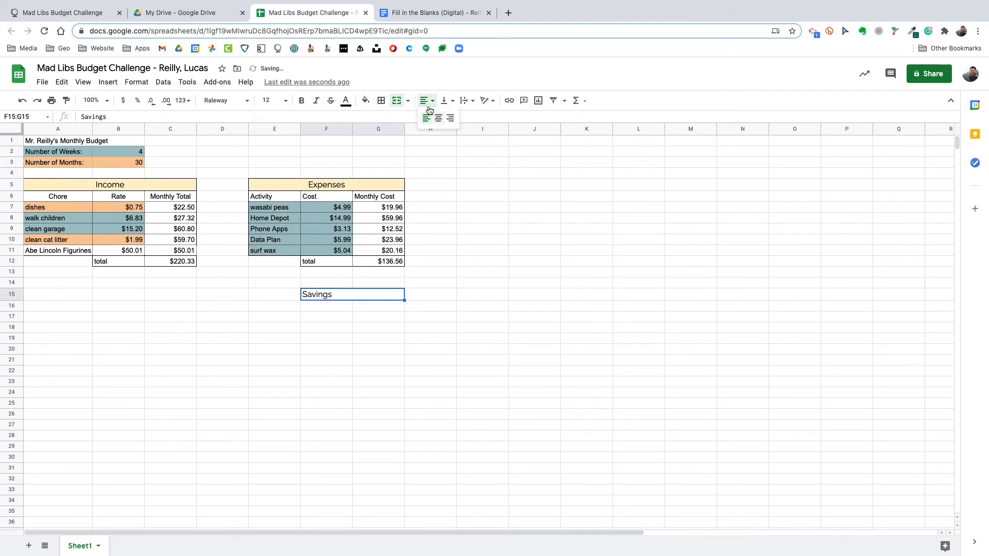
{"action": "left_click", "coordinate": [437, 118]}
{"action": "left_click", "coordinate": [366, 101]}
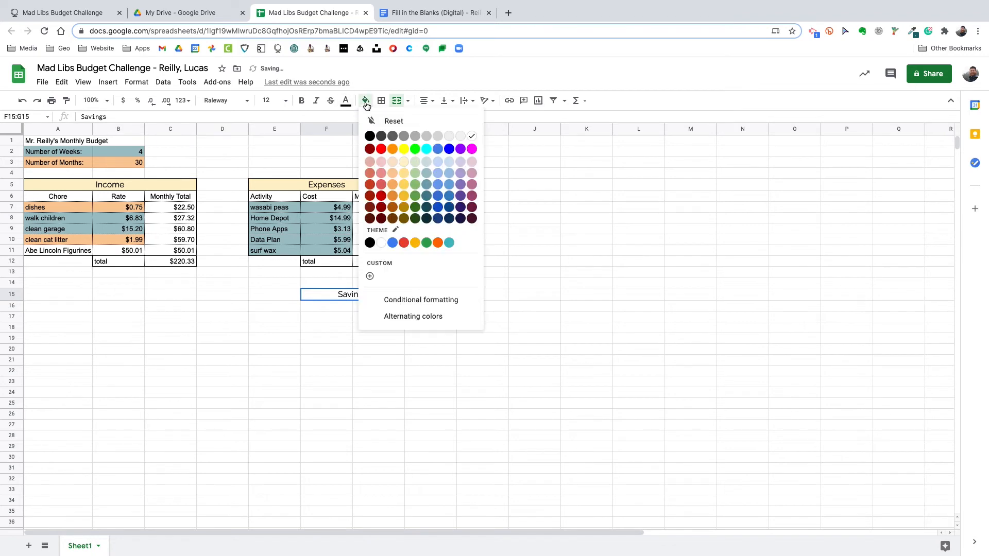
{"action": "left_click", "coordinate": [403, 161]}
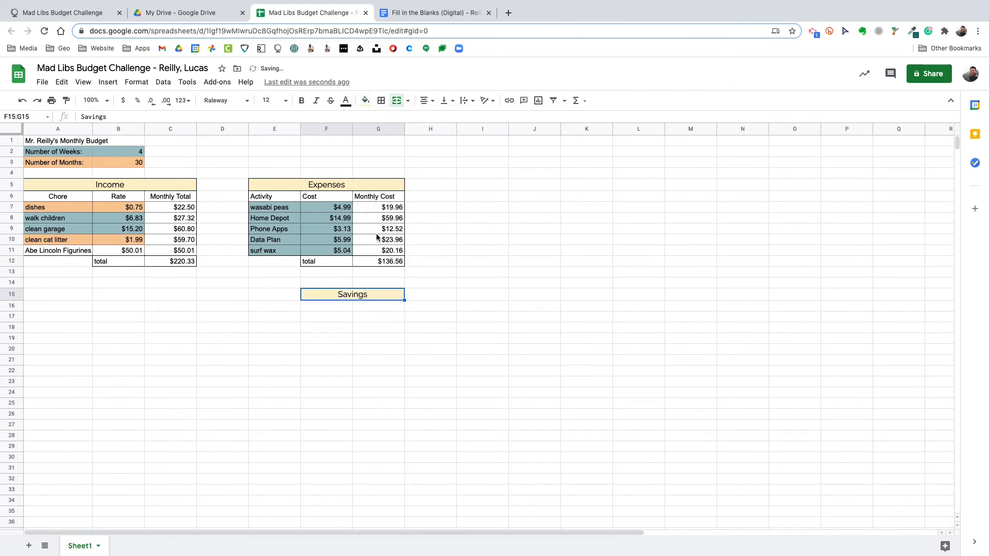
Step: Enter the labels Monthly Savings in F16 and Yearly Savings in F17 under the Savings heading
{"action": "left_click", "coordinate": [335, 308]}
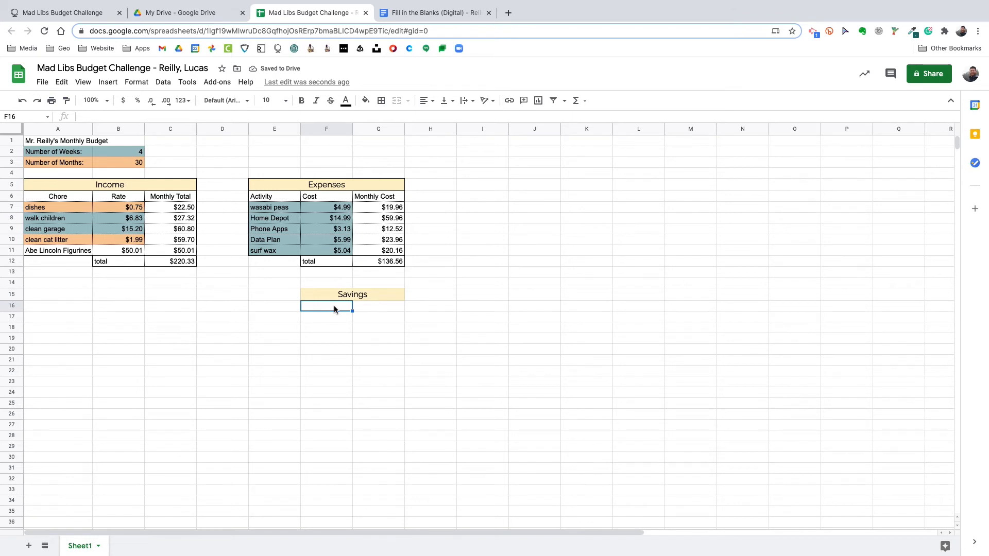
{"action": "type", "text": "Monthly"}
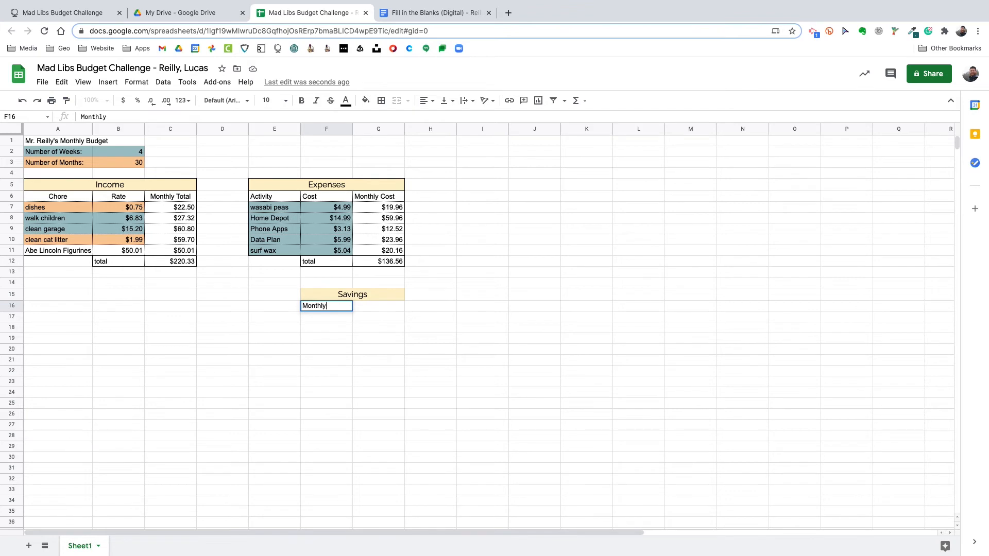
{"action": "type", "text": " Savings"}
{"action": "key", "text": "Return"}
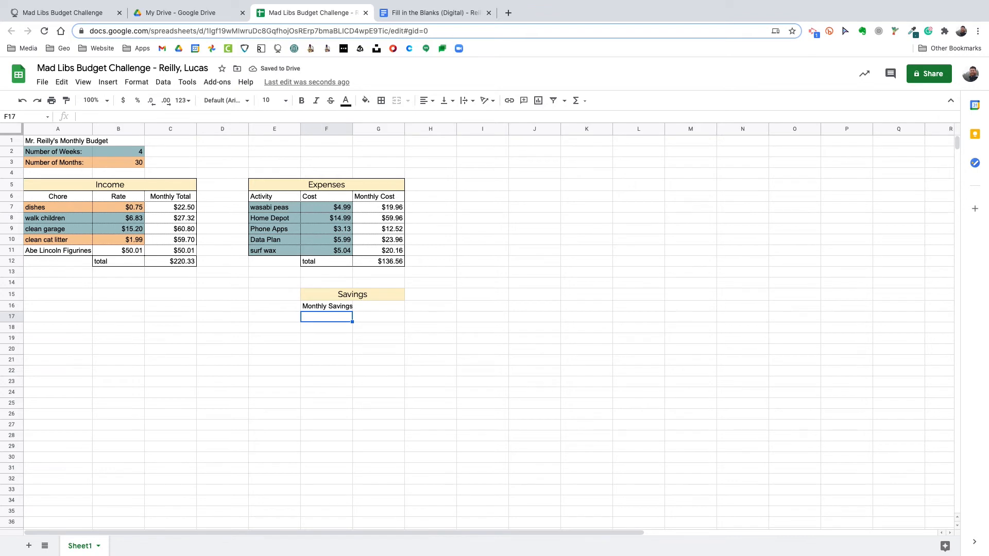
{"action": "type", "text": "Yearly Savings"}
{"action": "key", "text": "Return"}
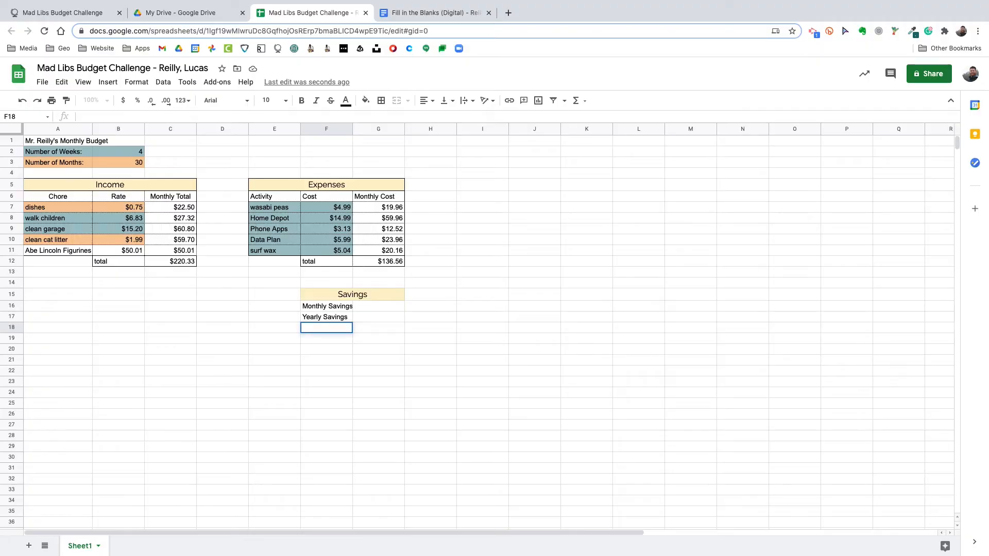
Step: Enter the labels Vacation in F18 and Year Needed in F19
{"action": "type", "text": "Dail"}
{"action": "key", "text": "BackSpace"}
{"action": "key", "text": "BackSpace"}
{"action": "key", "text": "BackSpace"}
{"action": "key", "text": "BackSpace"}
{"action": "type", "text": "Vacation"}
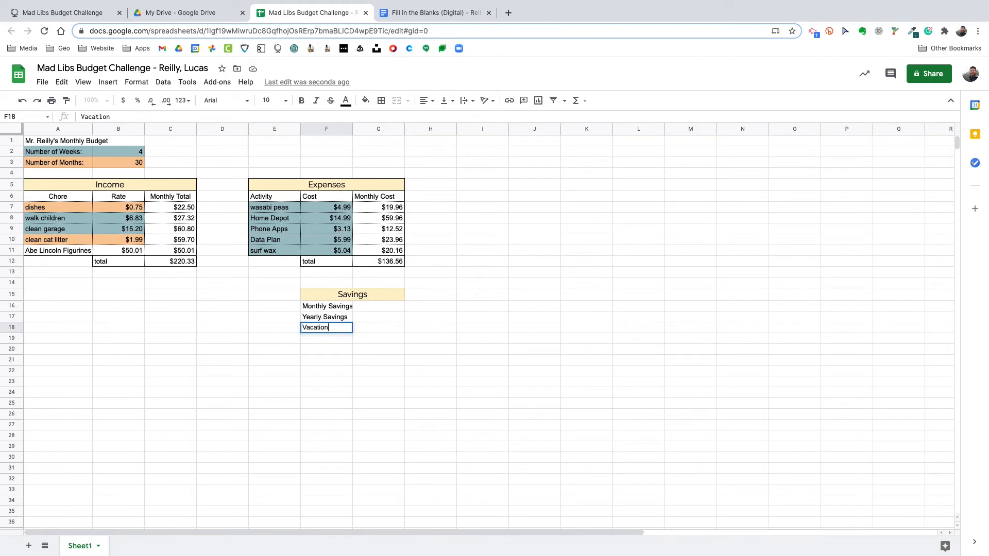
{"action": "key", "text": "Return"}
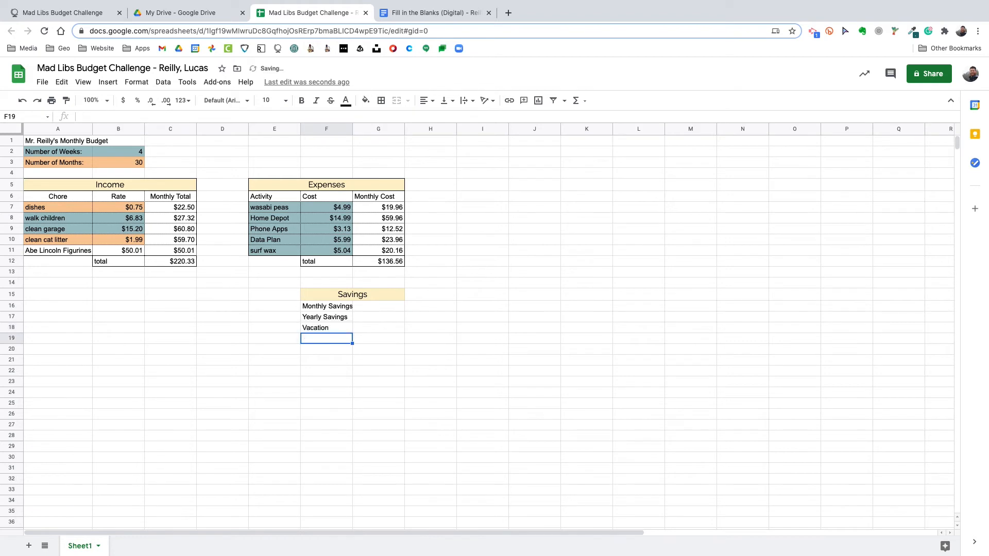
{"action": "type", "text": "Year Needed"}
{"action": "key", "text": "Up"}
Step: Widen column F slightly so the Monthly Savings label fits inside its cell
{"action": "key", "text": "Up"}
{"action": "key", "text": "Up"}
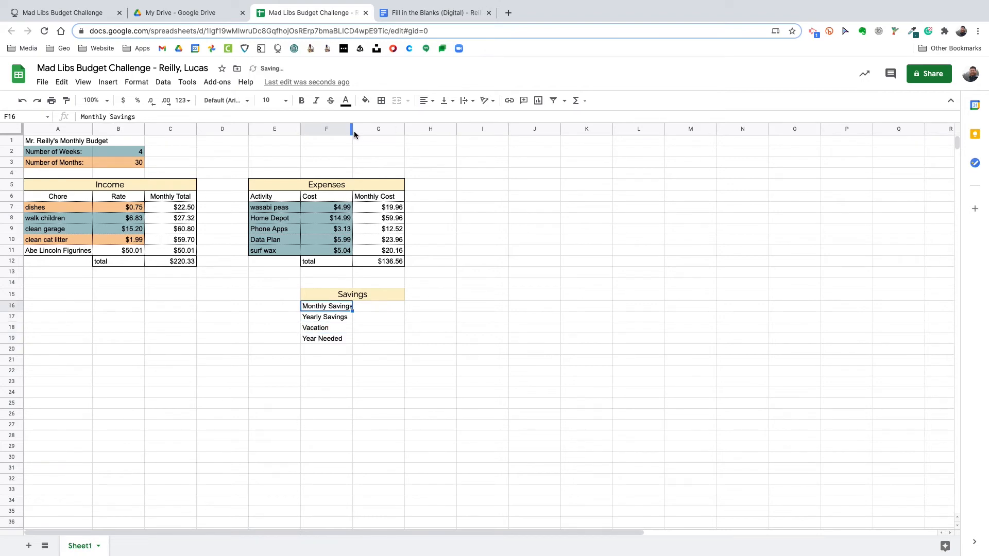
{"action": "left_click_drag", "start_coordinate": [352, 131], "coordinate": [358, 130]}
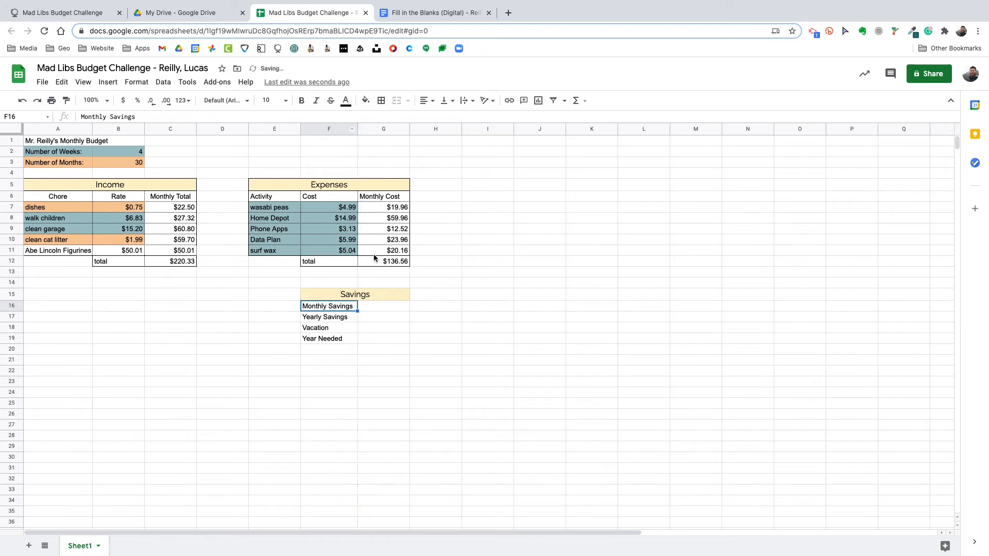
Step: Add an outer border around the Savings table F15:G19 and inner borders to its rows F16:G19
{"action": "left_click", "coordinate": [315, 300]}
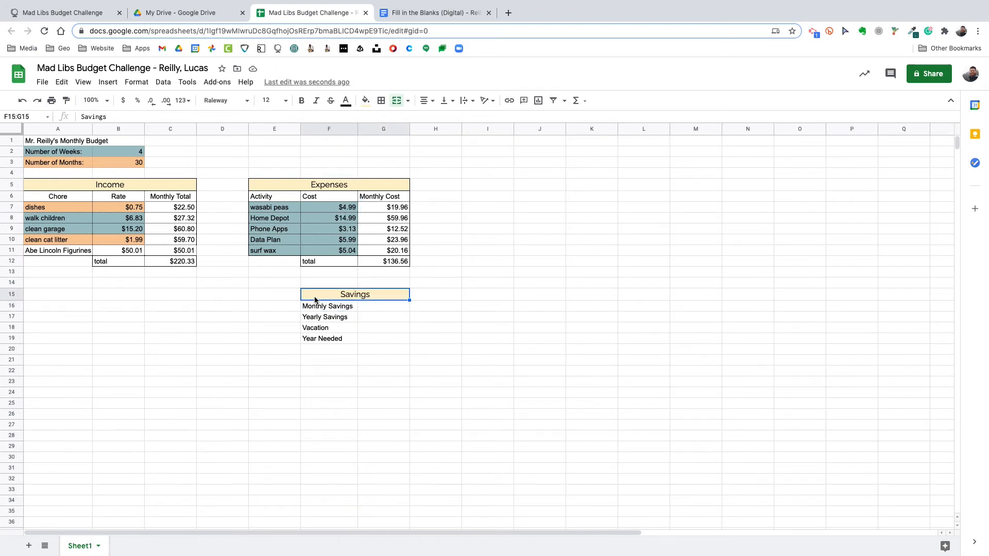
{"action": "left_click_drag", "start_coordinate": [312, 300], "coordinate": [375, 336]}
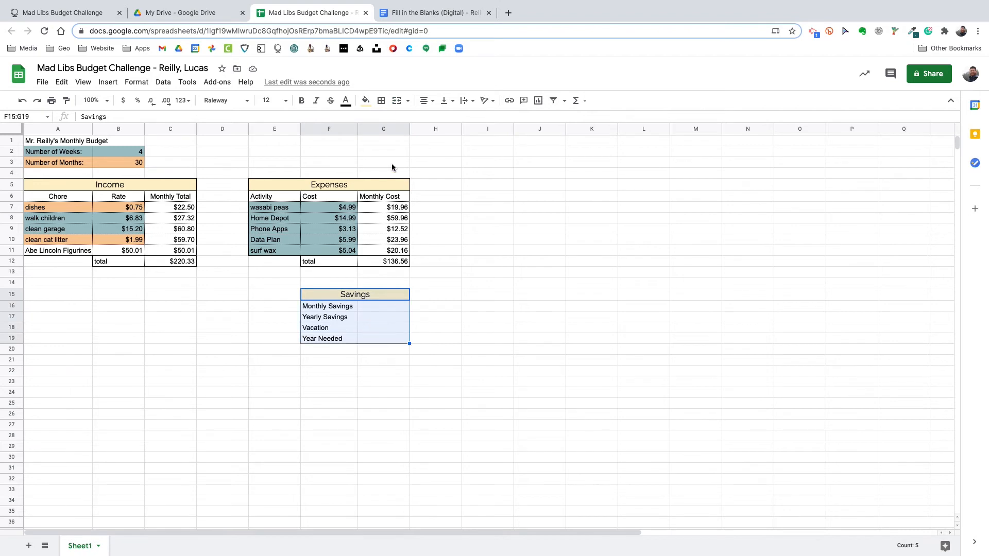
{"action": "left_click", "coordinate": [380, 100]}
{"action": "left_click_drag", "start_coordinate": [327, 306], "coordinate": [379, 335]}
{"action": "left_click", "coordinate": [380, 100]}
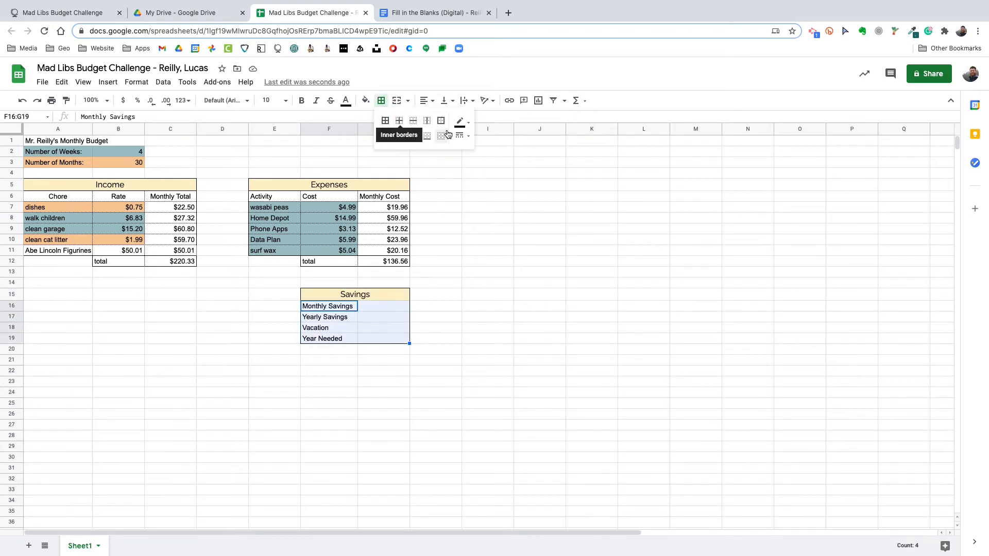
{"action": "left_click", "coordinate": [399, 121]}
{"action": "left_click", "coordinate": [355, 294]}
{"action": "left_click", "coordinate": [380, 100]}
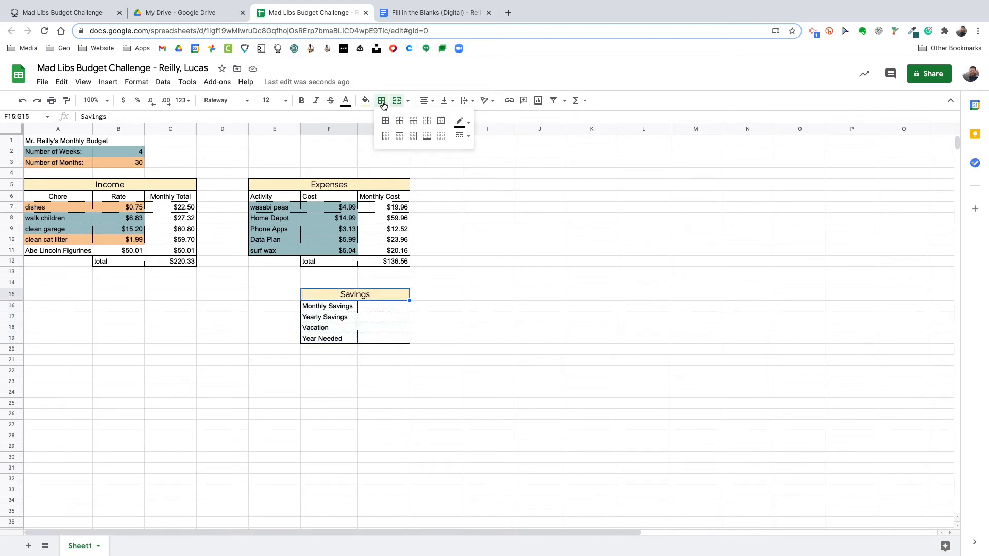
Step: Calculate Monthly Savings in G16 by subtracting the expenses total from the income total with the formula =sum(C12-G12)
{"action": "left_click", "coordinate": [380, 307]}
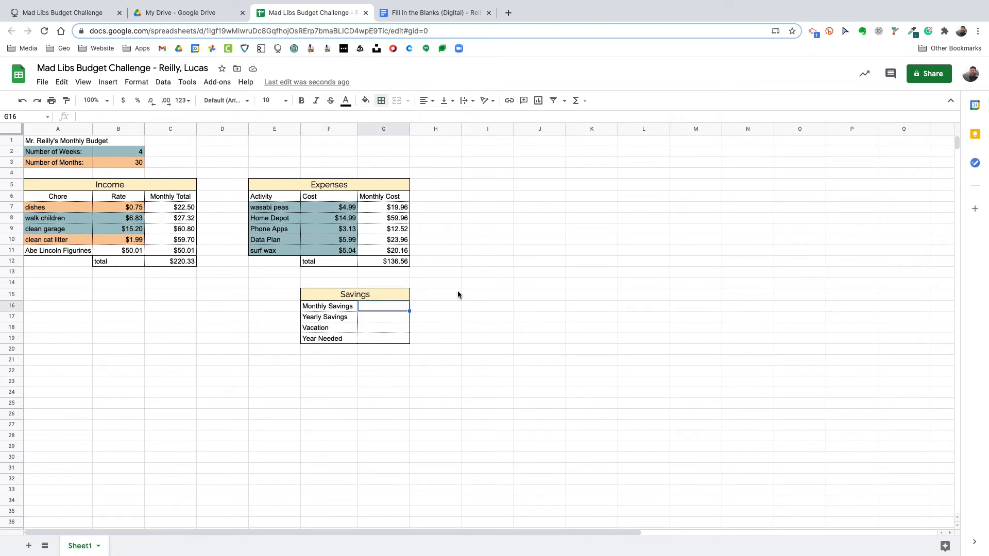
{"action": "type", "text": "="}
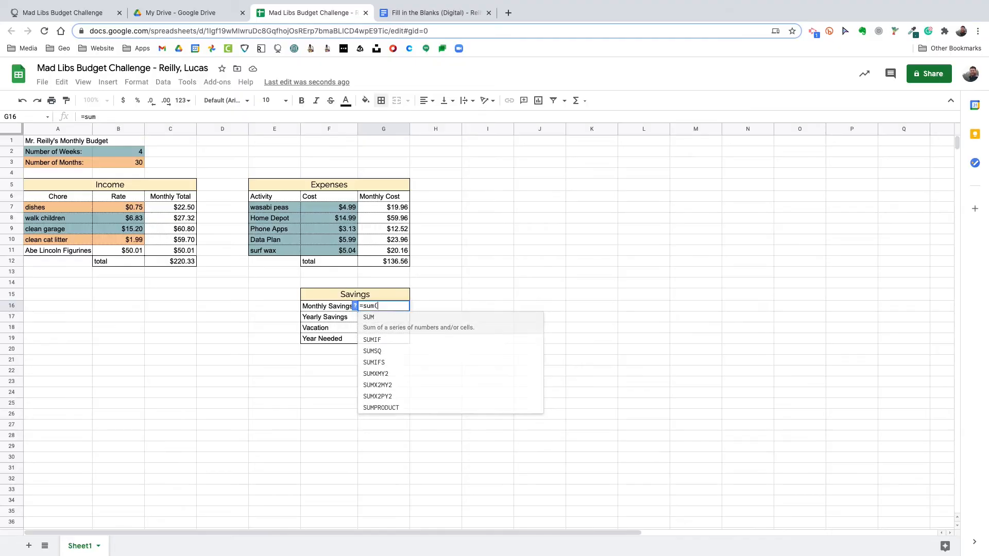
{"action": "type", "text": "("}
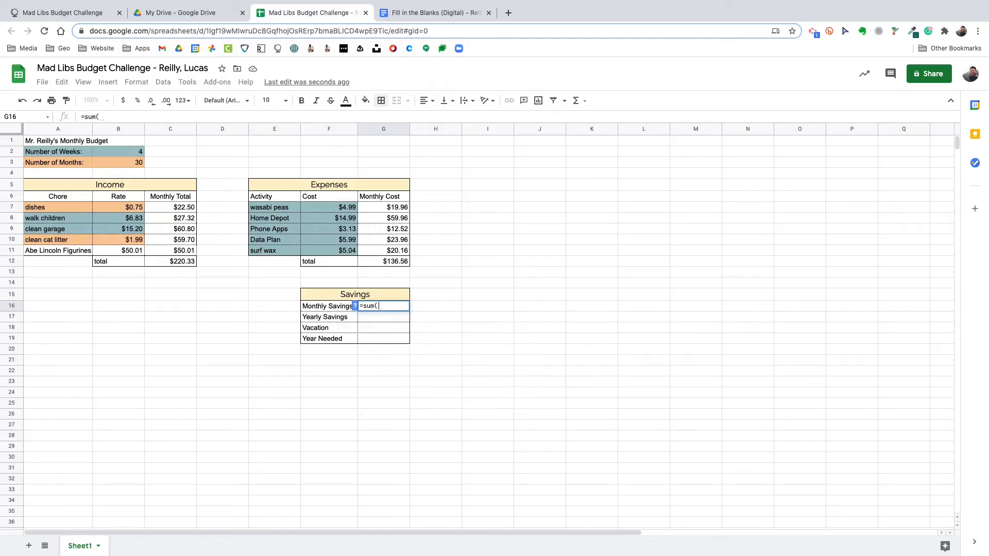
{"action": "left_click", "coordinate": [179, 263]}
{"action": "type", "text": "-"}
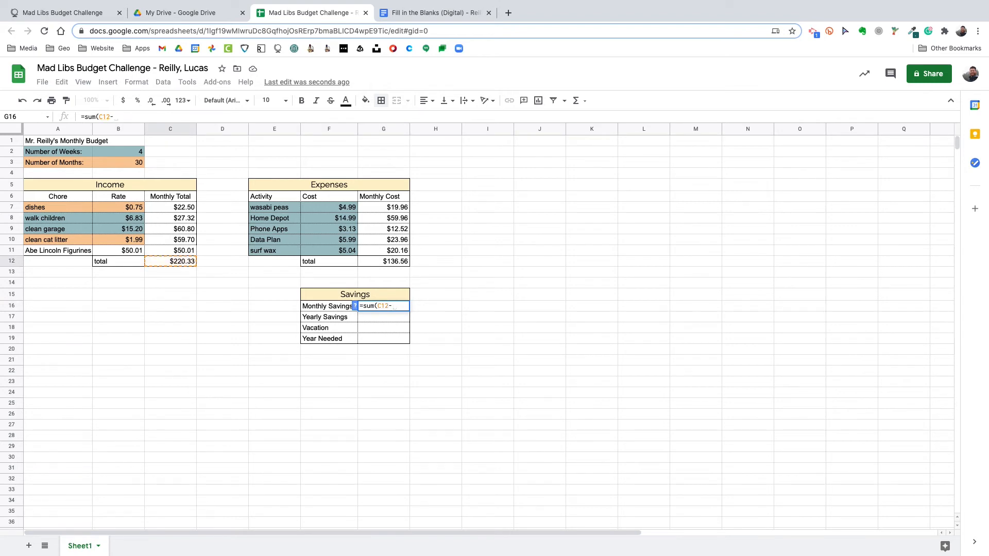
{"action": "left_click", "coordinate": [389, 262]}
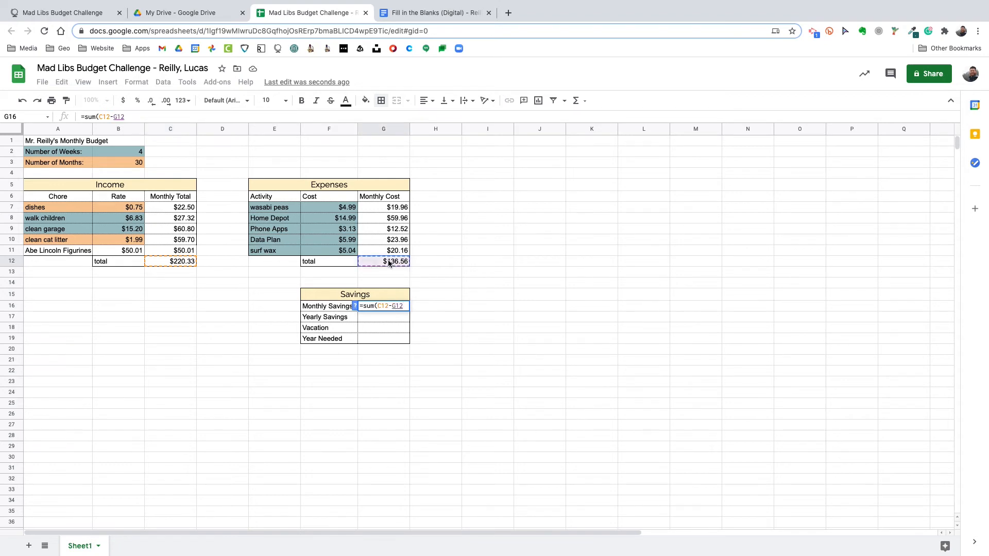
{"action": "type", "text": ")"}
{"action": "key", "text": "Return"}
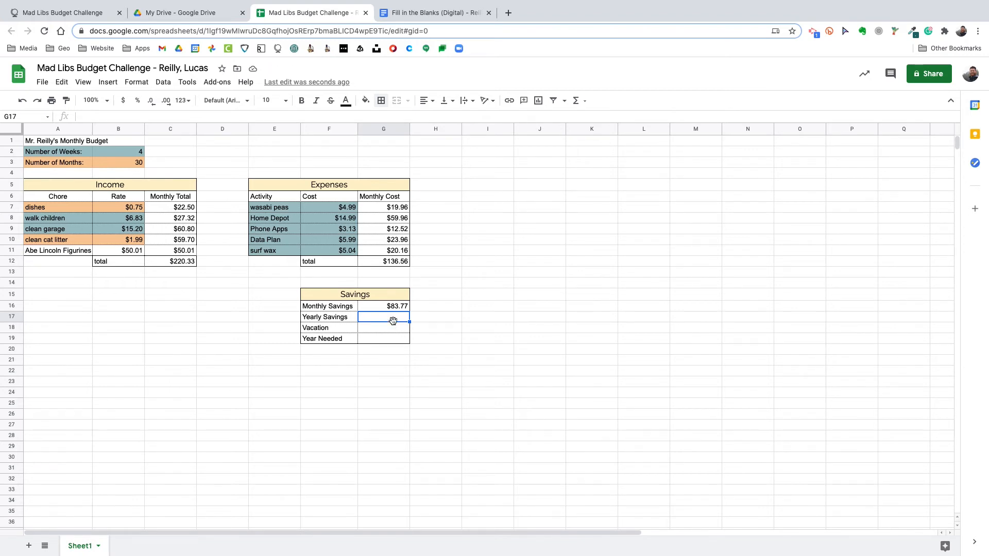
Step: Calculate Yearly Savings in G17 with the formula =sum(G16*12)
{"action": "type", "text": "=sum("}
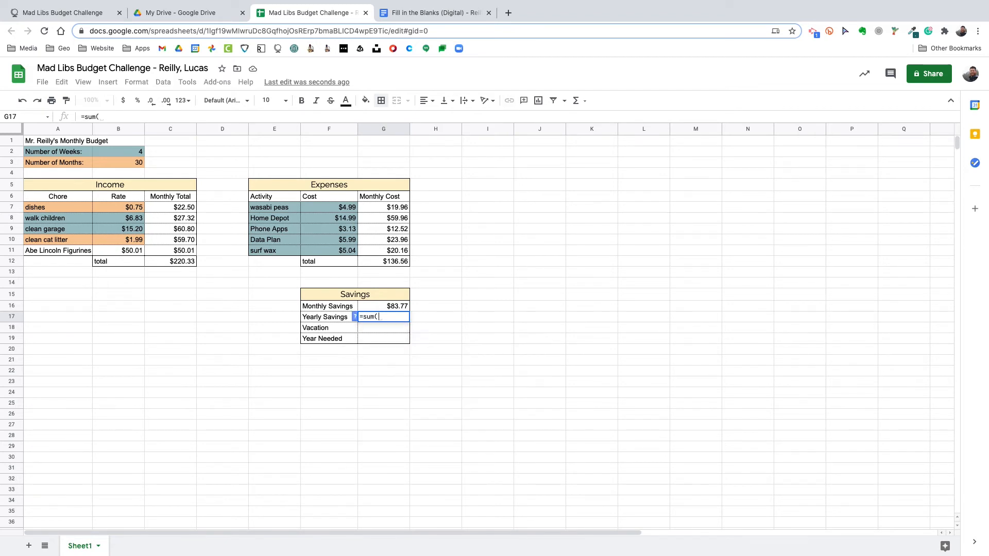
{"action": "left_click", "coordinate": [396, 307]}
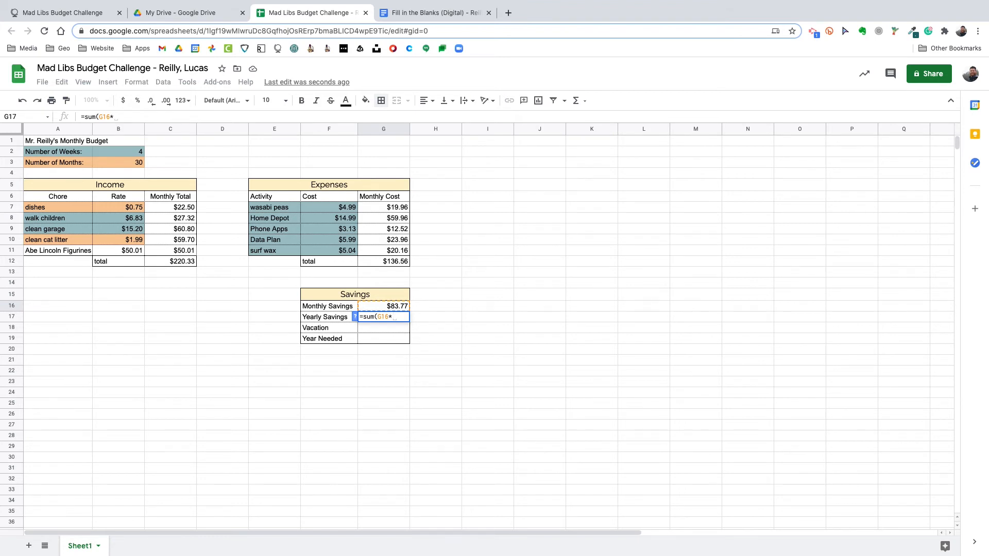
{"action": "type", "text": "12"}
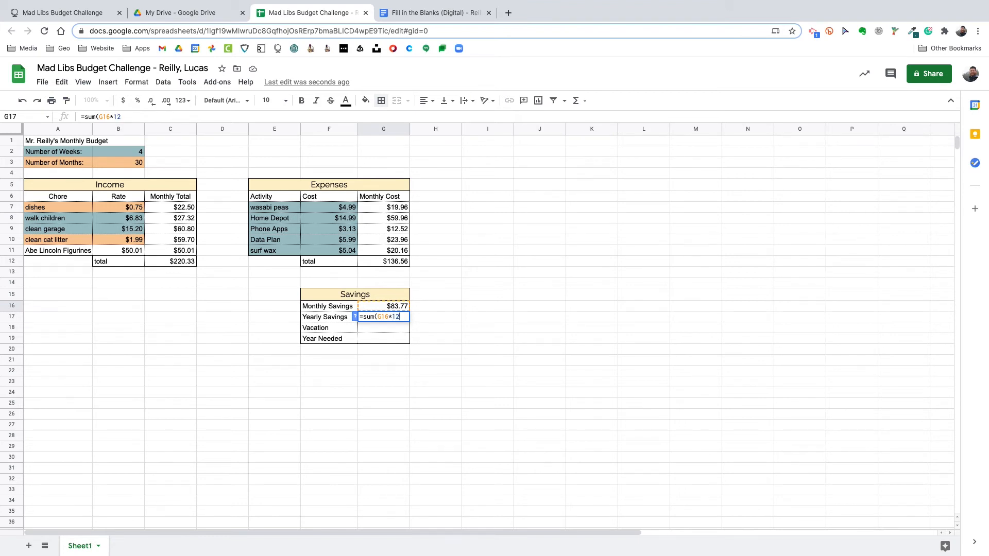
{"action": "type", "text": ")"}
{"action": "key", "text": "Return"}
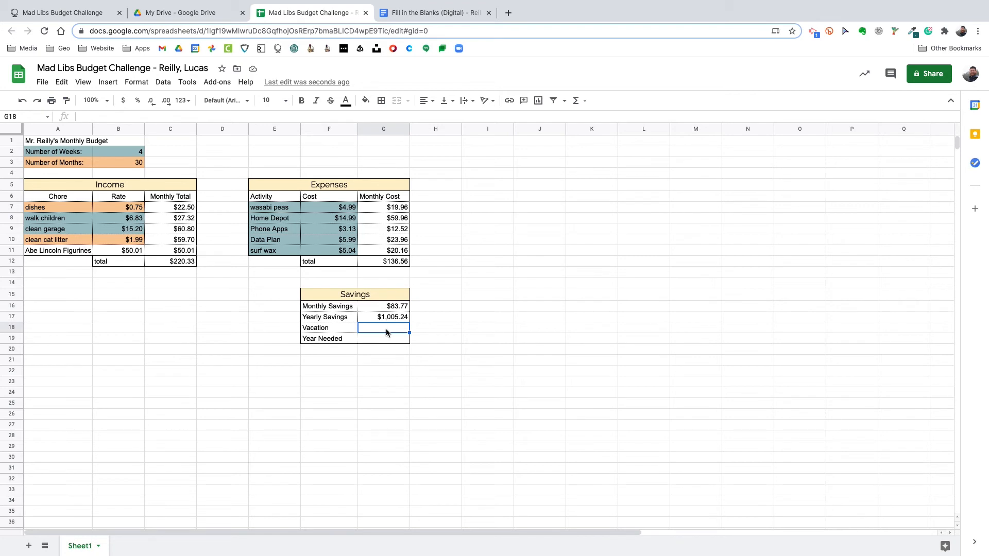
Step: Enter a Vacation cost of 5,000 in G18 and format it as currency
{"action": "type", "text": "5,0"}
{"action": "key", "text": "Return"}
{"action": "left_click", "coordinate": [123, 102]}
Step: Calculate Year Needed in G19 by dividing the vacation cost by the yearly savings with the formula =sum(G18/G17)
{"action": "left_click", "coordinate": [381, 338]}
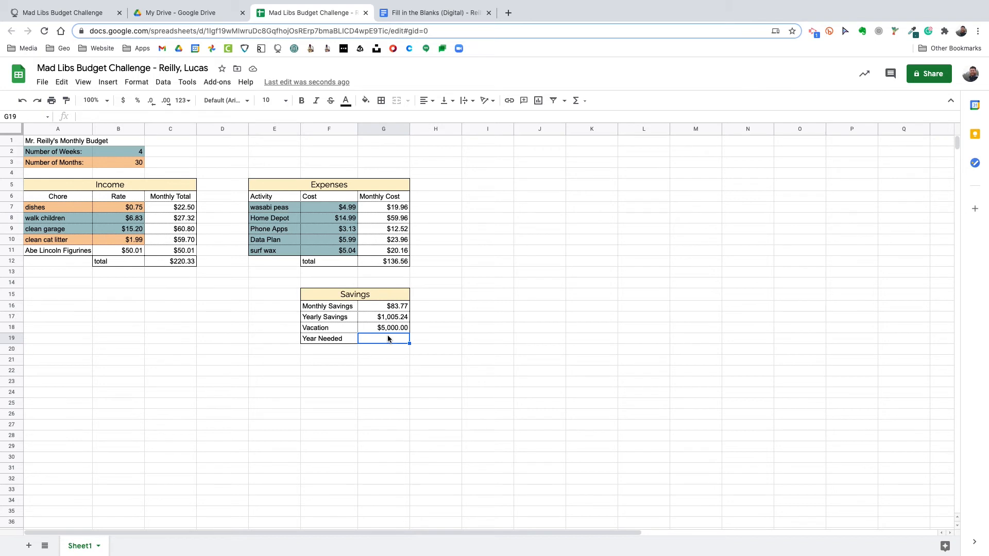
{"action": "type", "text": "=sum("}
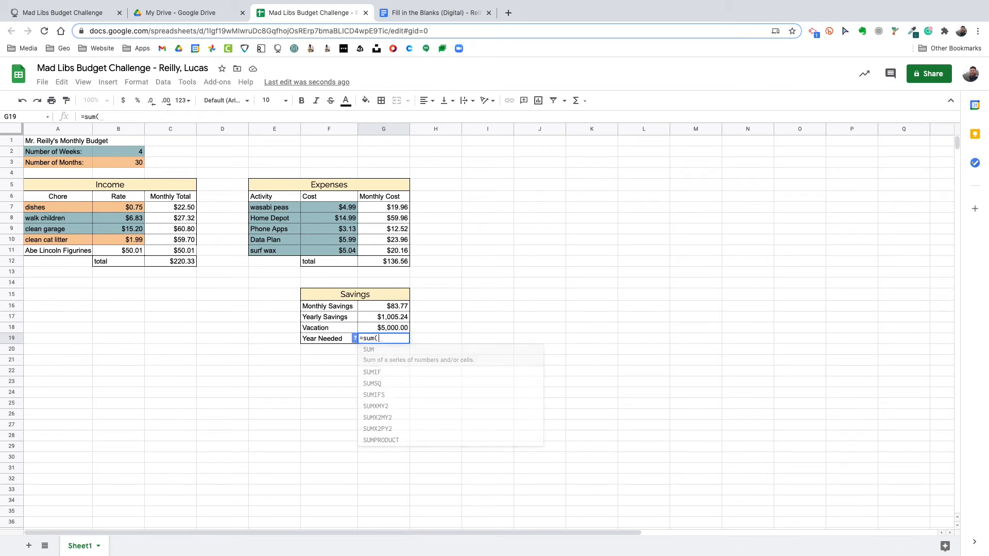
{"action": "left_click", "coordinate": [396, 329]}
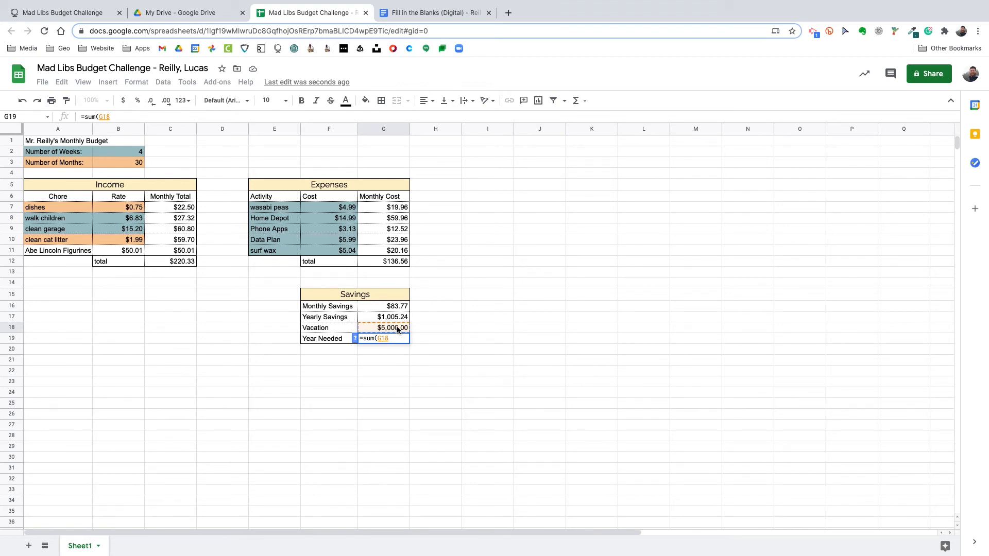
{"action": "type", "text": "/"}
{"action": "left_click", "coordinate": [397, 318]}
{"action": "type", "text": ")"}
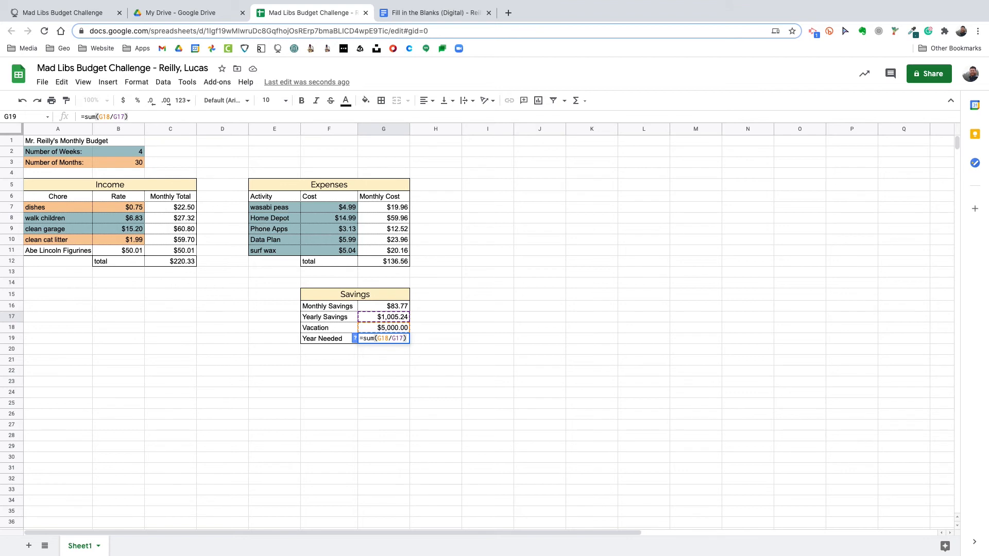
{"action": "key", "text": "Return"}
Step: Reduce the decimal places of the Year Needed value in G19 to two
{"action": "left_click", "coordinate": [389, 339]}
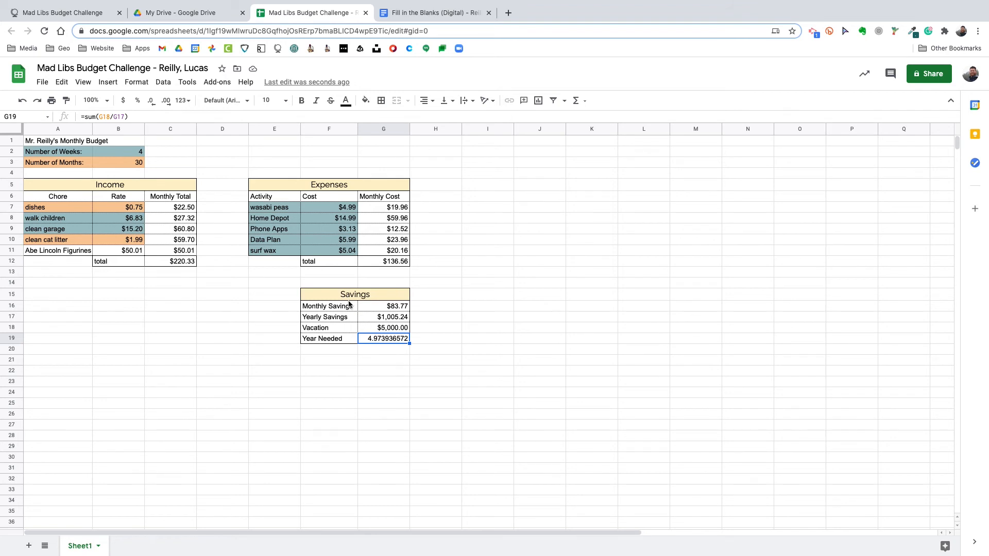
{"action": "left_click", "coordinate": [151, 101]}
{"action": "left_click", "coordinate": [151, 101]}
{"action": "left_click", "coordinate": [151, 101]}
{"action": "left_click", "coordinate": [151, 101]}
{"action": "left_click", "coordinate": [151, 101]}
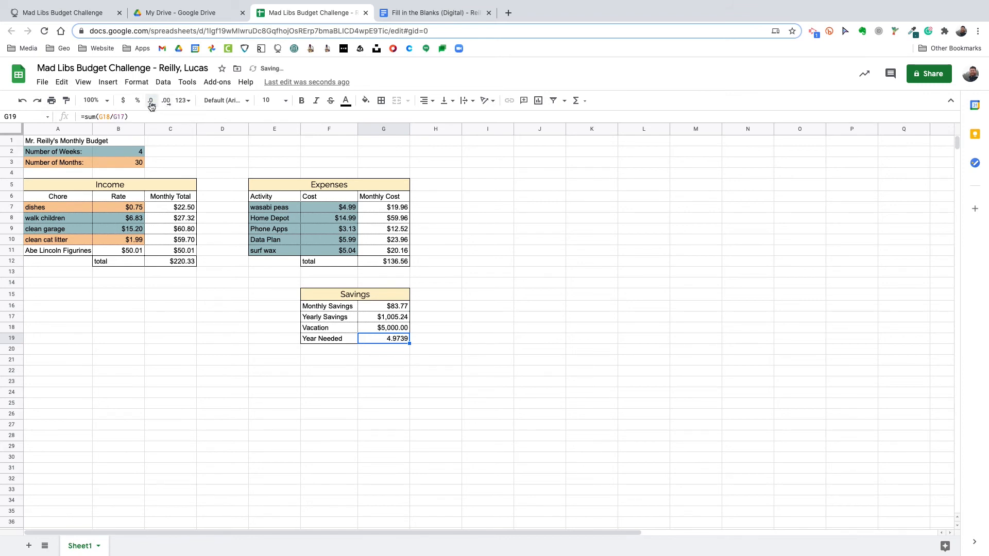
{"action": "left_click", "coordinate": [151, 101]}
{"action": "left_click", "coordinate": [150, 100]}
{"action": "left_click", "coordinate": [151, 101]}
{"action": "left_click", "coordinate": [166, 100]}
Step: Set the cost of wasabi peas in F7 of the Expenses table to 8.99
{"action": "left_click", "coordinate": [342, 208]}
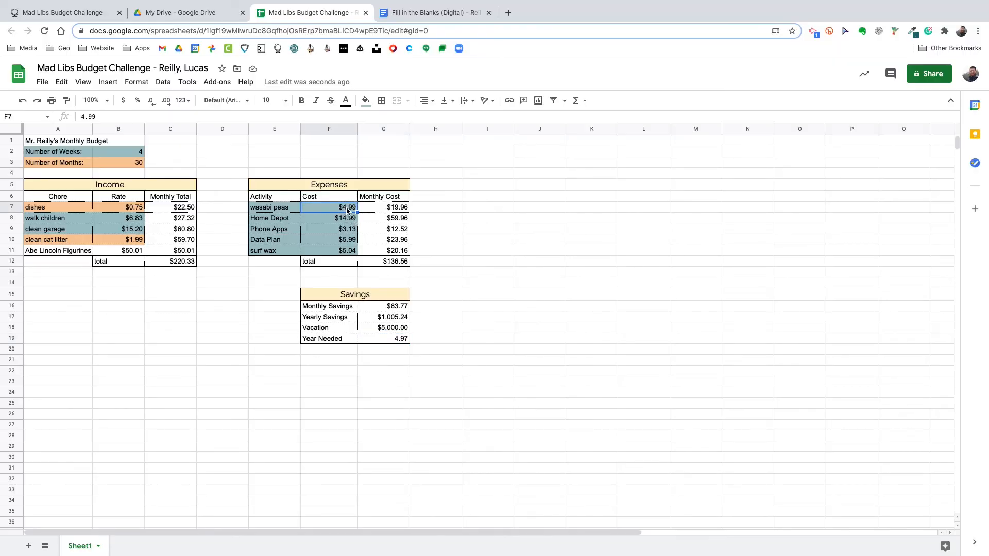
{"action": "double_click", "coordinate": [347, 209]}
{"action": "key", "text": "BackSpace"}
{"action": "type", "text": "8"}
{"action": "key", "text": "Return"}
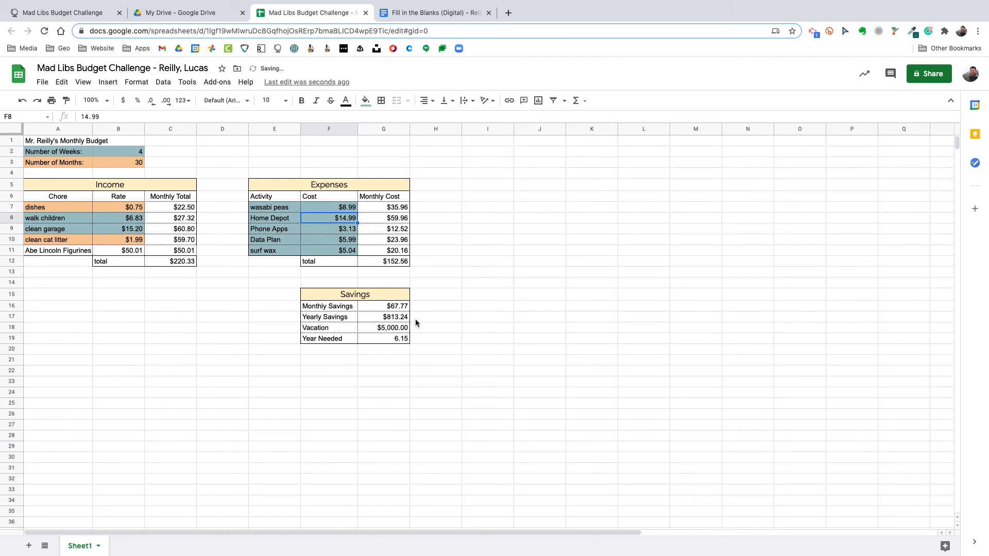